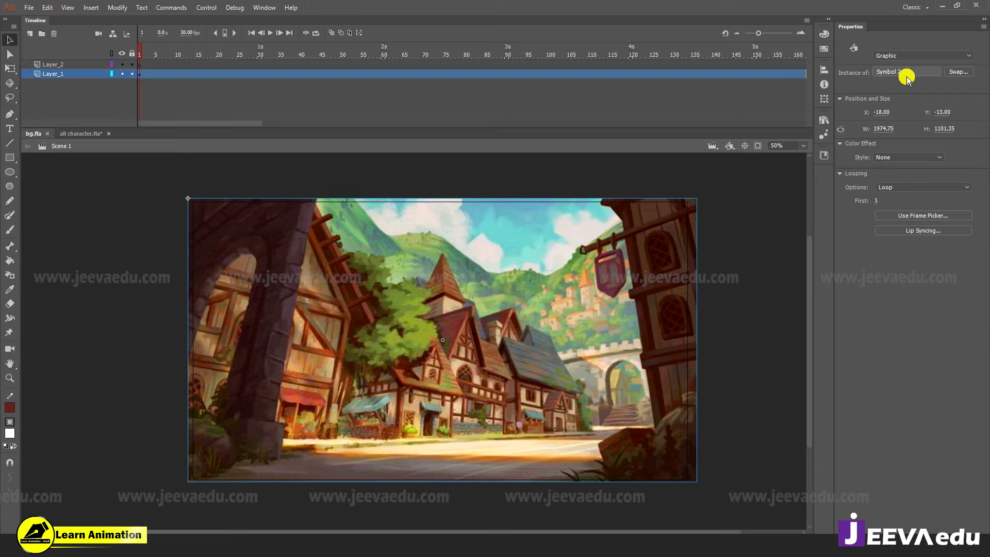
Enter the background's nested symbols down to the bitmap and examine the street and market stalls up close
{"action": "double_click", "coordinate": [480, 321]}
{"action": "double_click", "coordinate": [480, 321]}
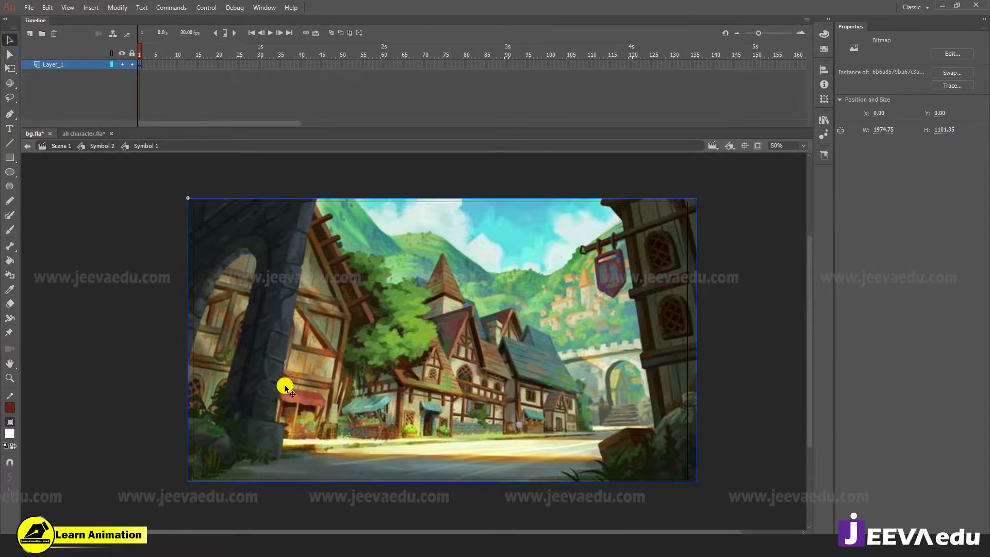
{"action": "left_click_drag", "start_coordinate": [553, 328], "coordinate": [501, 355]}
{"action": "left_click_drag", "start_coordinate": [305, 260], "coordinate": [255, 331]}
{"action": "key", "text": "ctrl+z"}
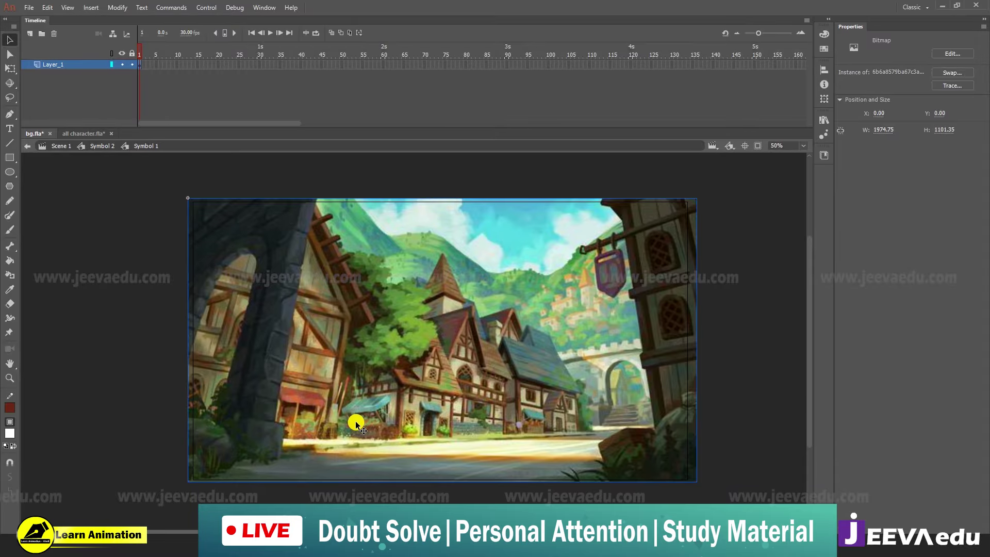
{"action": "key", "text": "z"}
{"action": "left_click", "coordinate": [376, 421]}
{"action": "left_click", "coordinate": [381, 392]}
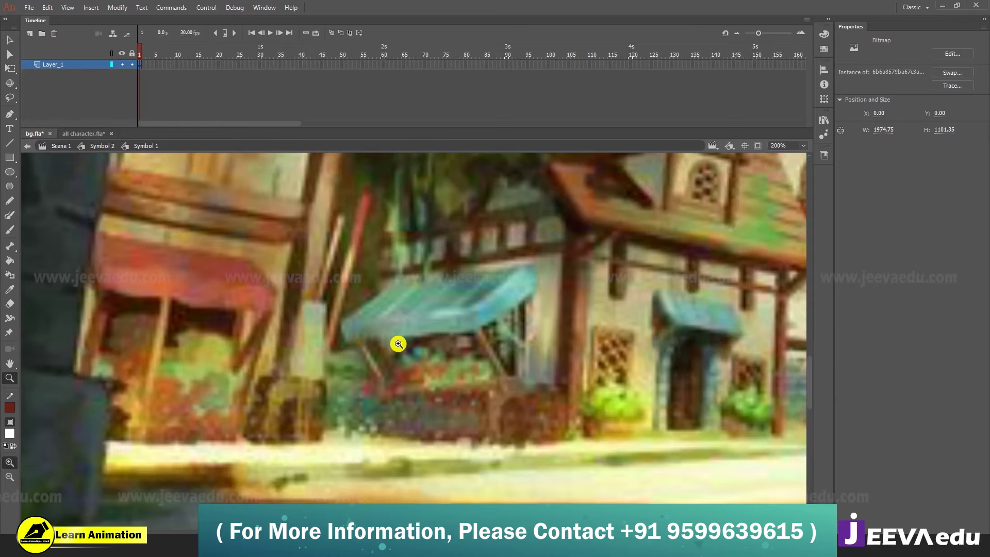
{"action": "left_click", "coordinate": [399, 345], "text": "alt"}
{"action": "left_click", "coordinate": [392, 392], "text": "alt"}
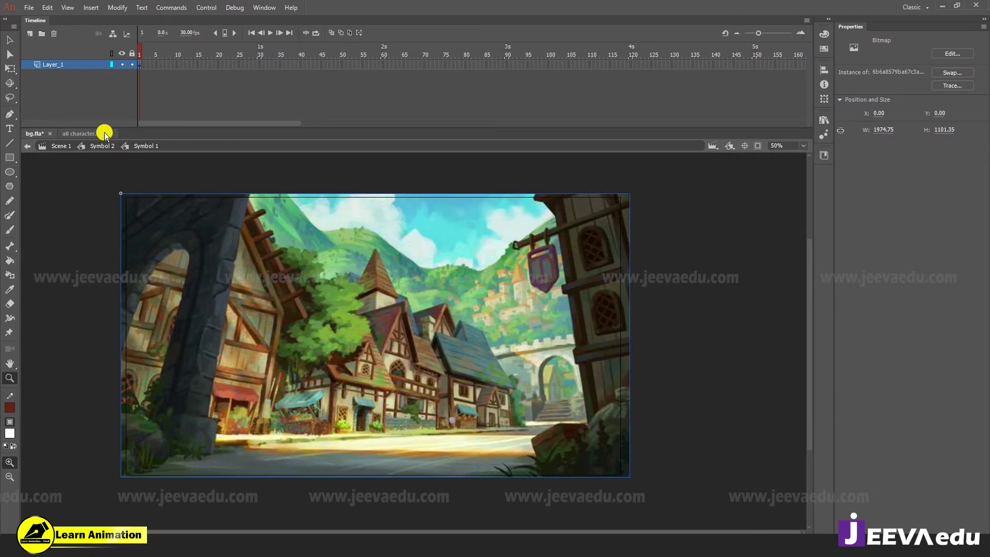
Switch to all character.fla and extend the characters' layer to about frame 82
{"action": "left_click", "coordinate": [78, 134]}
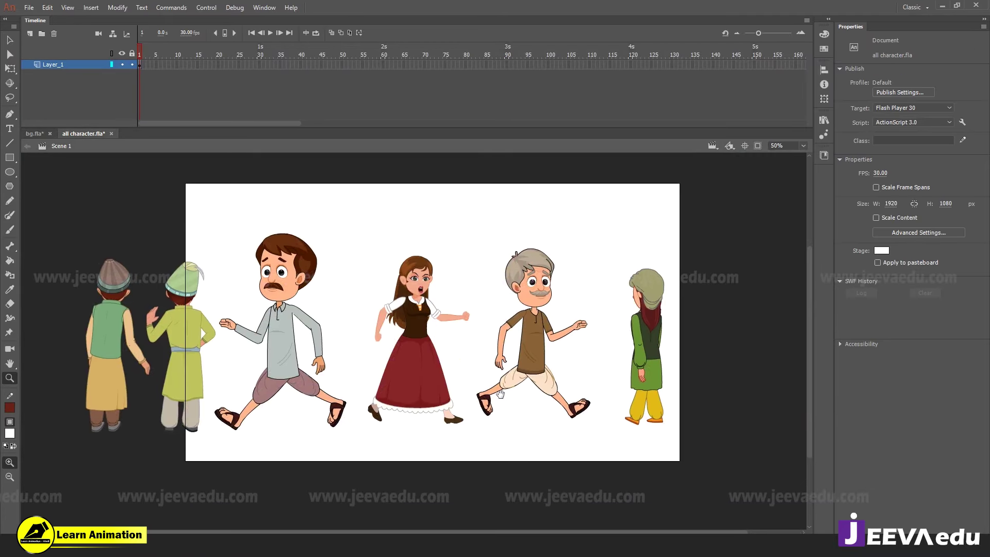
{"action": "left_click_drag", "start_coordinate": [407, 309], "coordinate": [426, 300]}
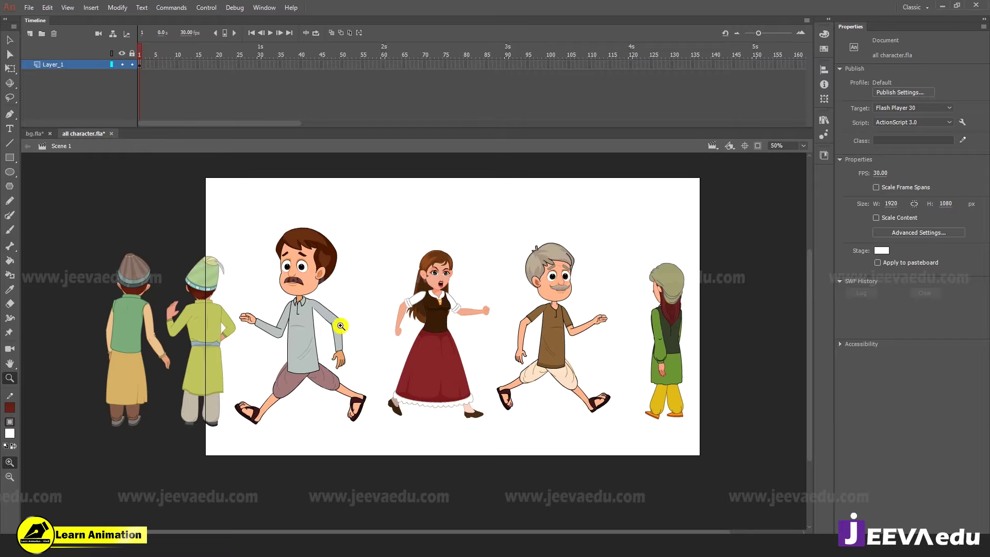
{"action": "key", "text": "v"}
{"action": "left_click_drag", "start_coordinate": [123, 249], "coordinate": [622, 311]}
{"action": "left_click", "coordinate": [349, 124]}
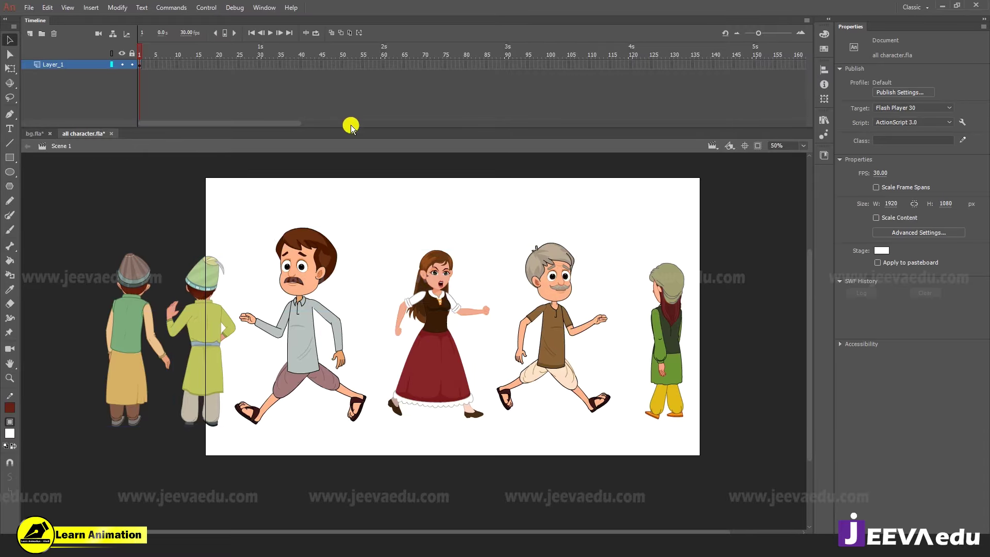
{"action": "left_click_drag", "start_coordinate": [261, 64], "coordinate": [368, 73]}
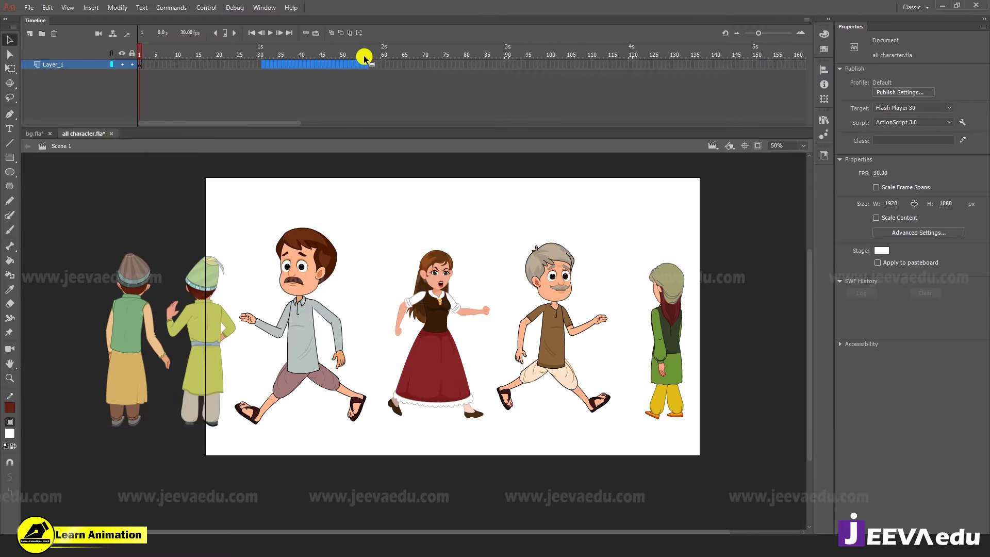
{"action": "key", "text": "F5"}
Scrub through the first frames to examine the characters' walk cycles, including the moustached man's
{"action": "left_click", "coordinate": [70, 94]}
{"action": "left_click_drag", "start_coordinate": [145, 96], "coordinate": [180, 113]}
{"action": "left_click", "coordinate": [305, 362]}
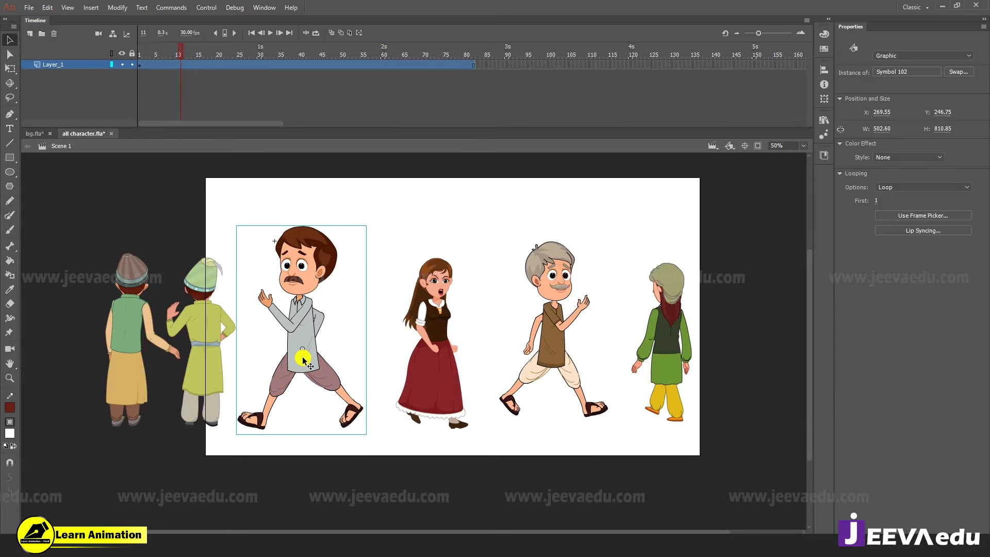
{"action": "mouse_move", "coordinate": [175, 53]}
{"action": "left_mouse_down"}
{"action": "mouse_move", "coordinate": [112, 64]}
{"action": "mouse_move", "coordinate": [184, 69]}
{"action": "mouse_move", "coordinate": [339, 35]}
{"action": "mouse_move", "coordinate": [189, 55]}
{"action": "left_mouse_up"}
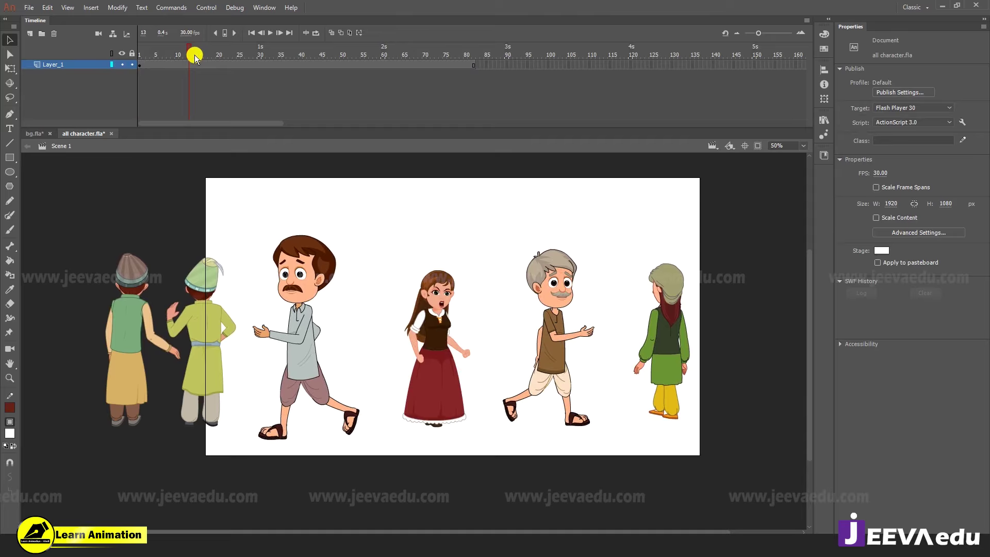
{"action": "left_click_drag", "start_coordinate": [190, 41], "coordinate": [173, 104]}
{"action": "left_click", "coordinate": [273, 361]}
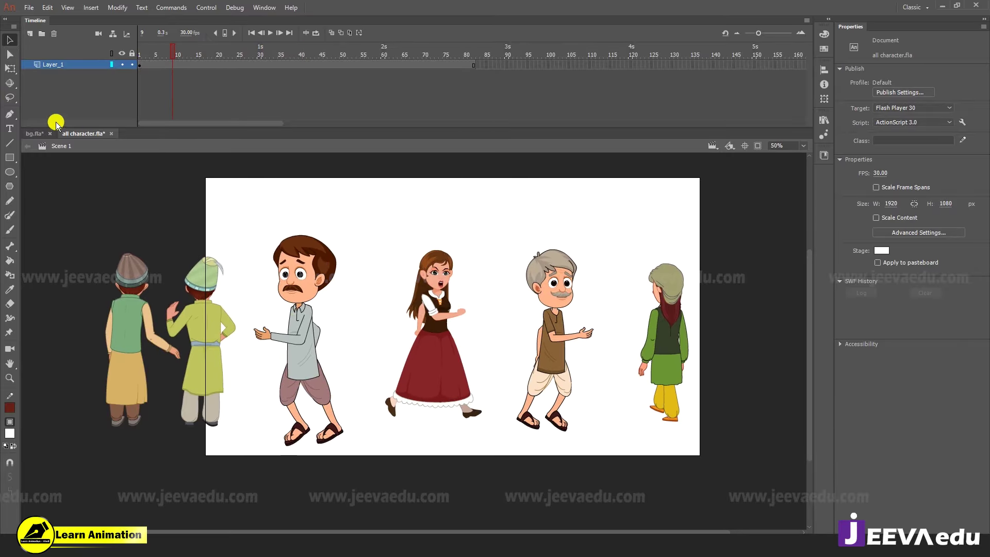
Return to Scene 1 of bg.fla and convert the village background instance into a new graphic symbol
{"action": "left_click", "coordinate": [35, 134]}
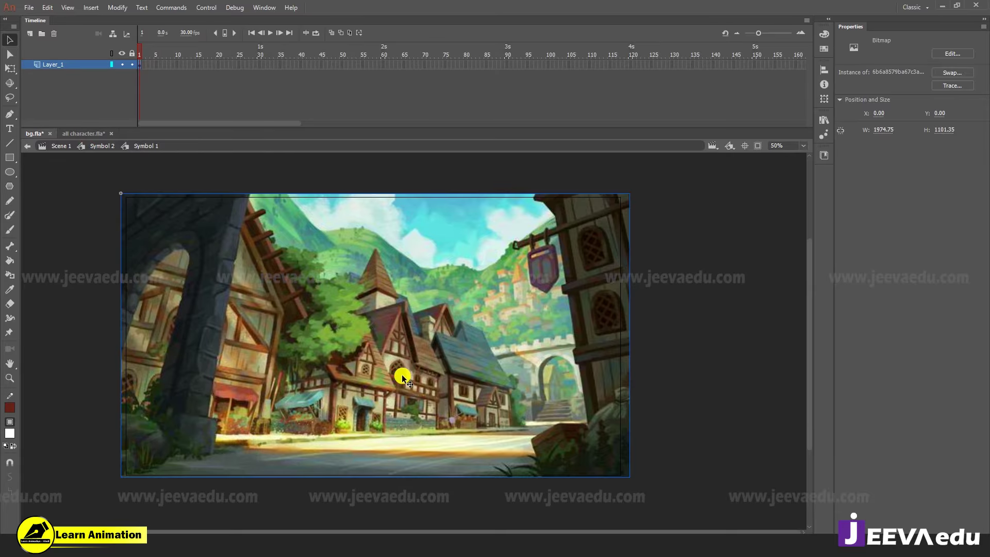
{"action": "key", "text": "F8"}
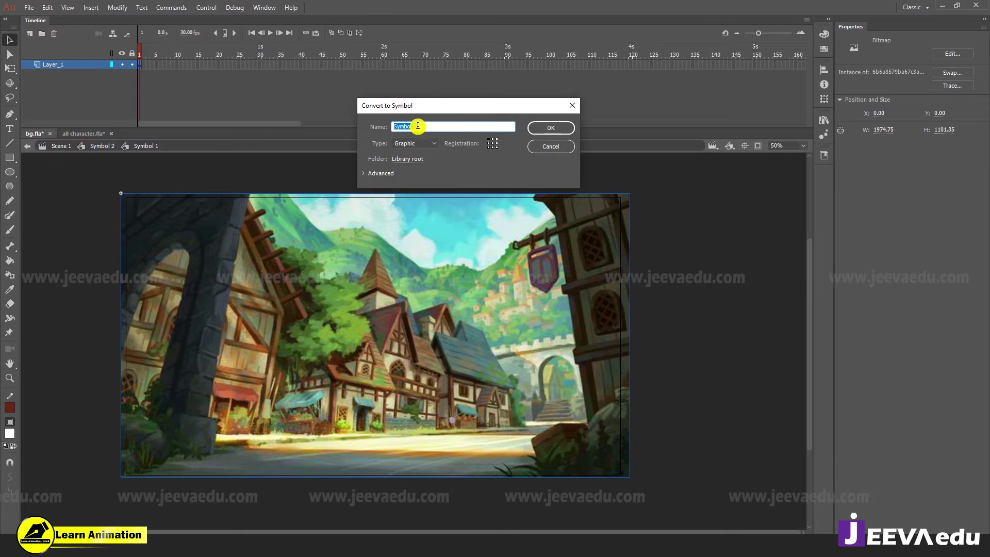
{"action": "left_click", "coordinate": [562, 148]}
{"action": "left_click", "coordinate": [62, 146]}
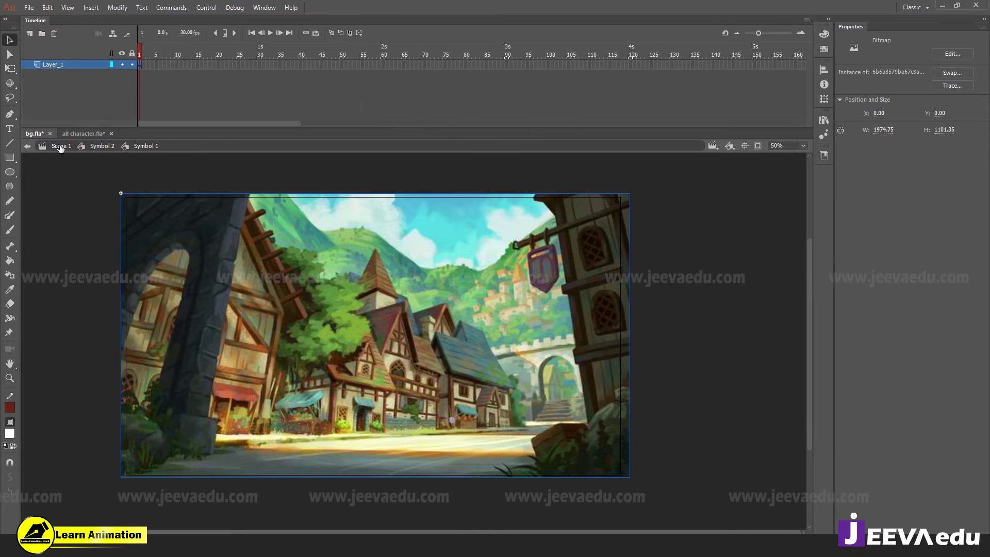
{"action": "left_click_drag", "start_coordinate": [419, 326], "coordinate": [439, 332]}
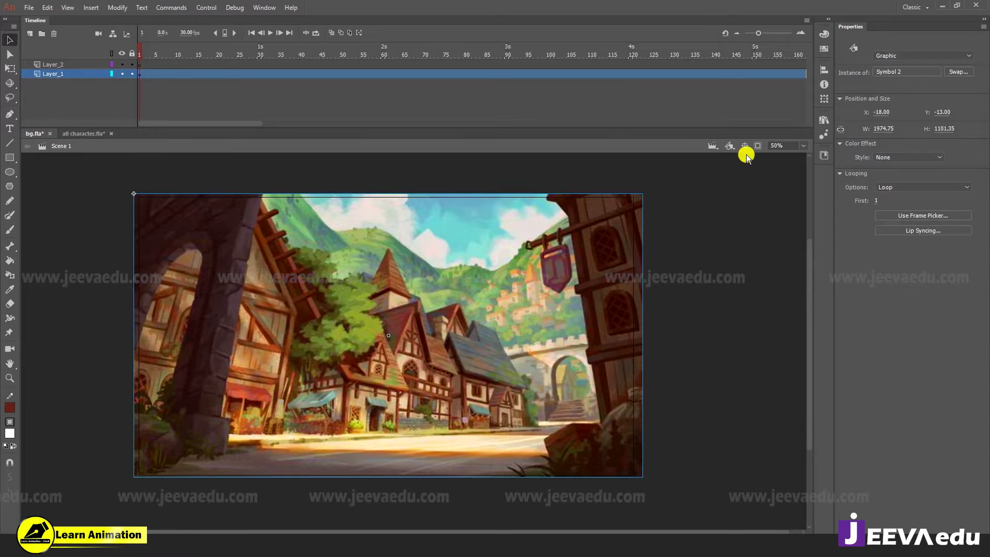
{"action": "key", "text": "F8"}
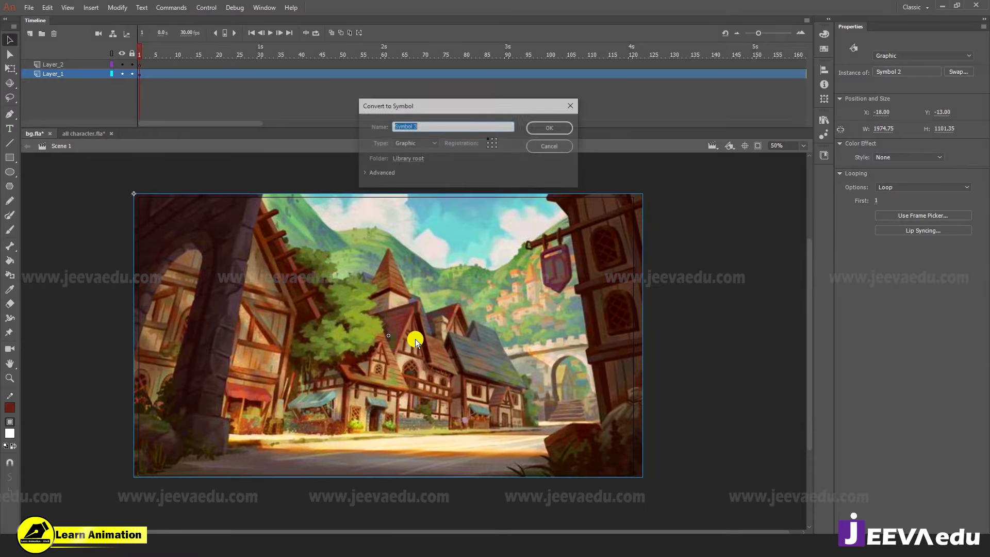
{"action": "left_click", "coordinate": [552, 127]}
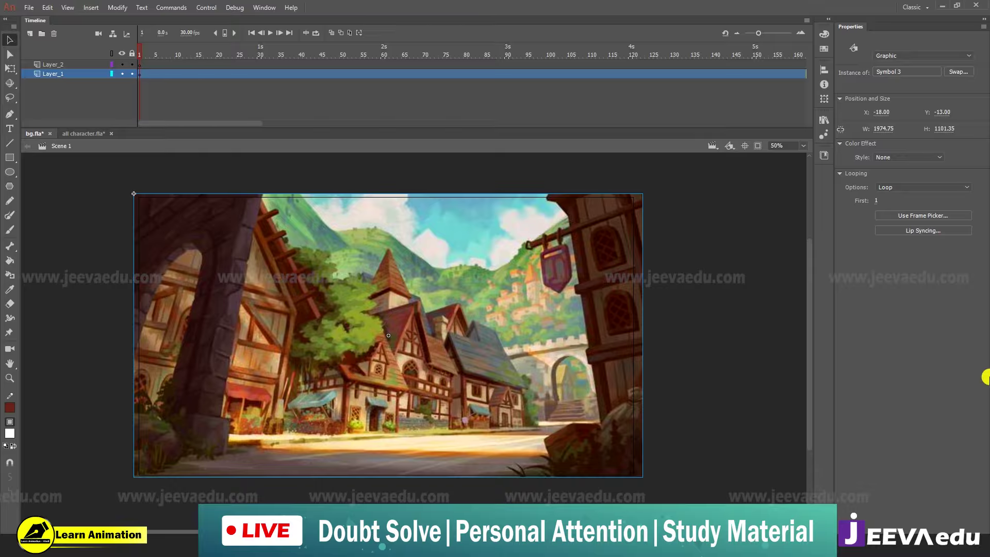
Delete Layer_2 from the main scene and open the new background symbol for editing
{"action": "left_click", "coordinate": [64, 64]}
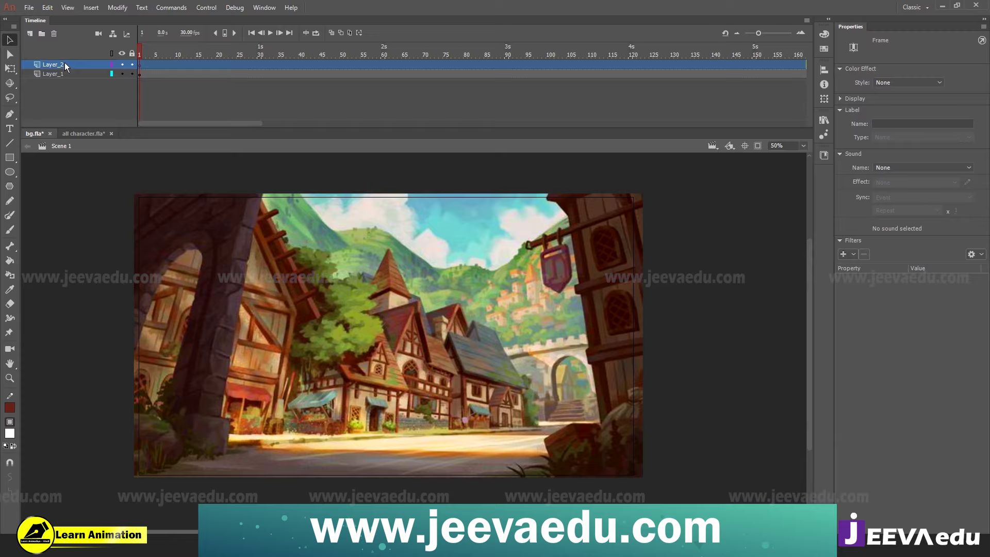
{"action": "left_click", "coordinate": [53, 34]}
{"action": "left_click", "coordinate": [369, 317]}
{"action": "double_click", "coordinate": [423, 339]}
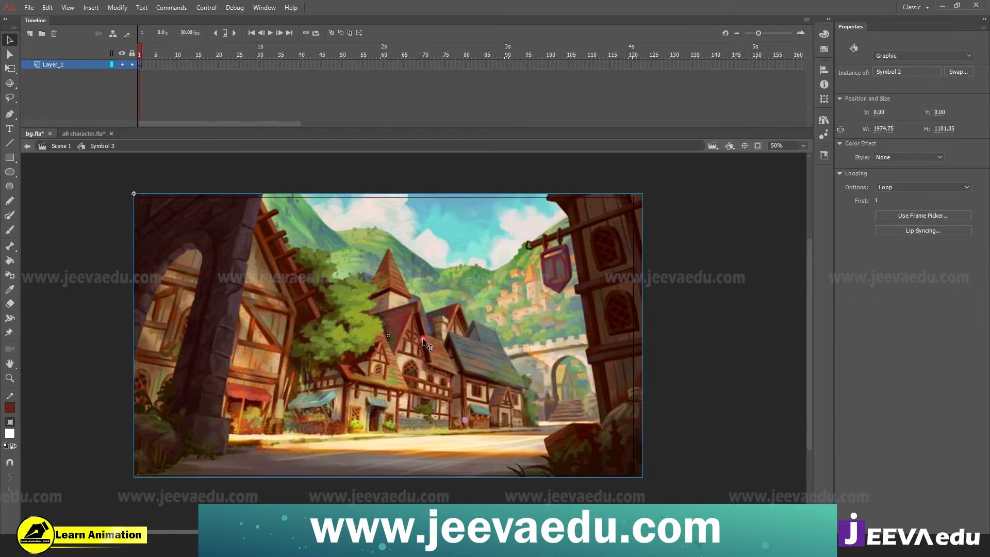
Extend the background layer's frames inside the symbol past frame 160
{"action": "left_click_drag", "start_coordinate": [183, 69], "coordinate": [460, 69]}
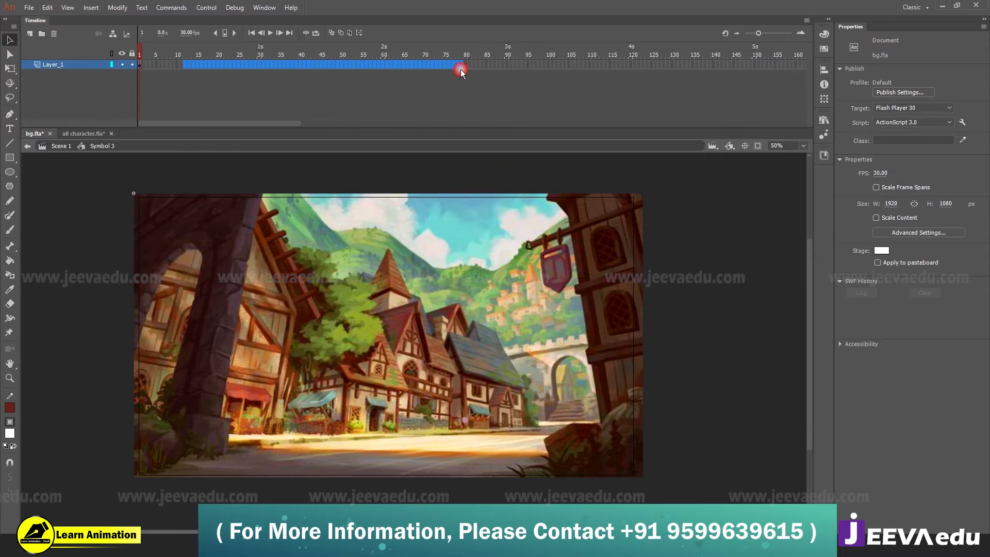
{"action": "key", "text": "F5"}
{"action": "left_click", "coordinate": [472, 56]}
{"action": "left_click", "coordinate": [111, 71]}
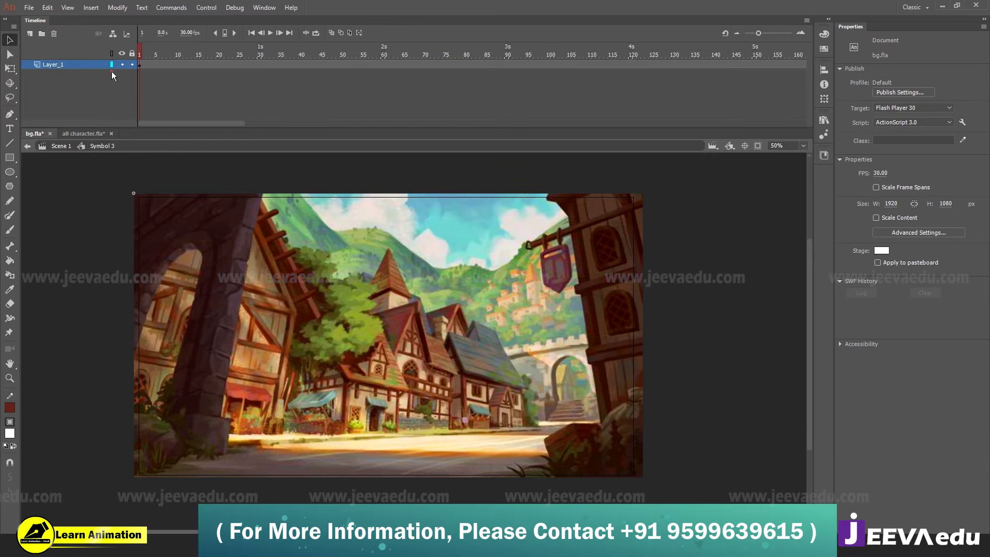
Add a layer above the background and paste the moustached man from all character.fla into its first frame
{"action": "left_click", "coordinate": [29, 34]}
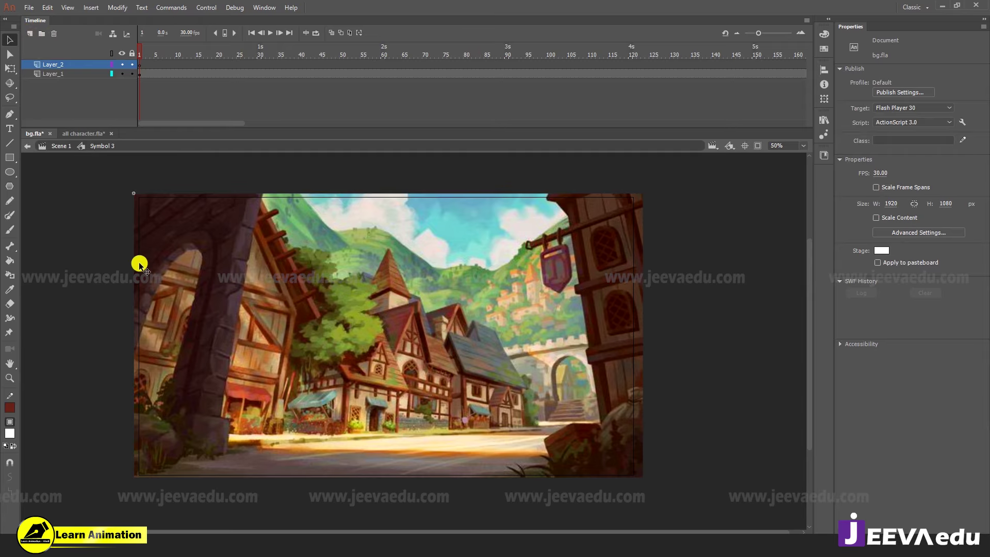
{"action": "left_click", "coordinate": [83, 134]}
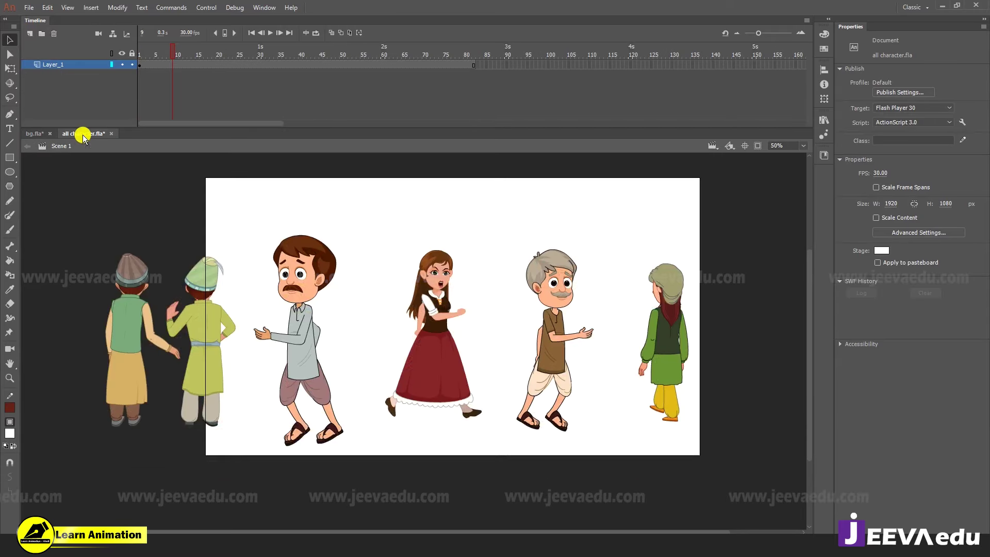
{"action": "left_click", "coordinate": [305, 320]}
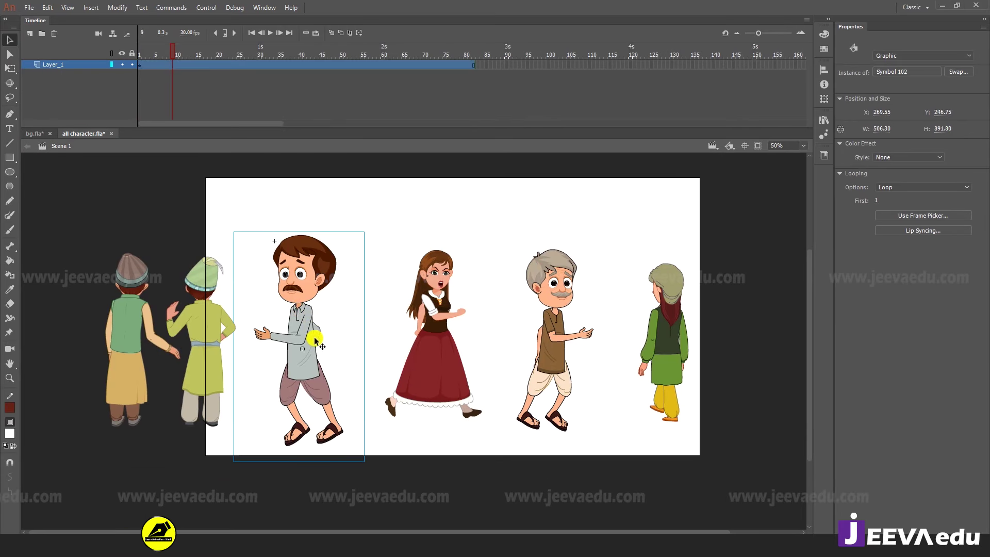
{"action": "left_click", "coordinate": [36, 134]}
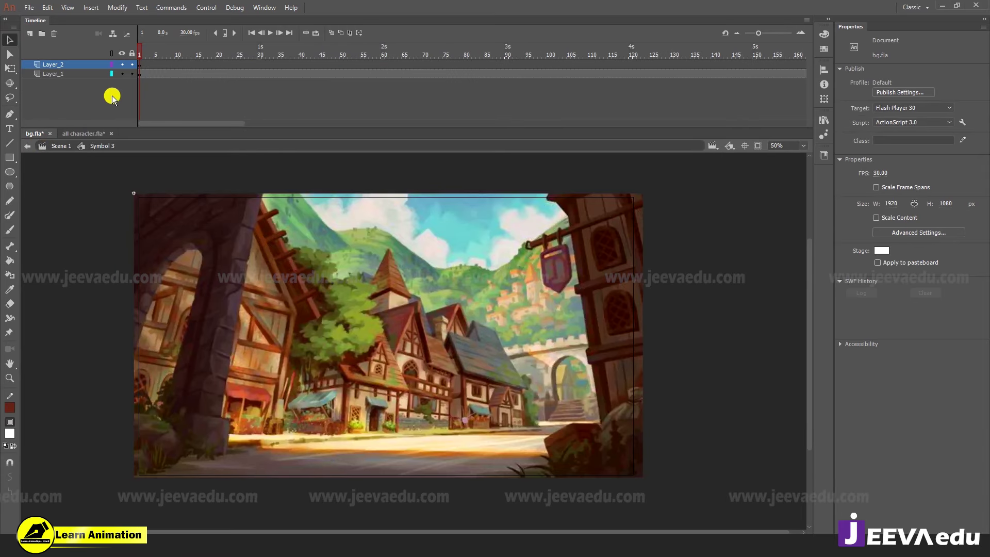
{"action": "left_click", "coordinate": [141, 62]}
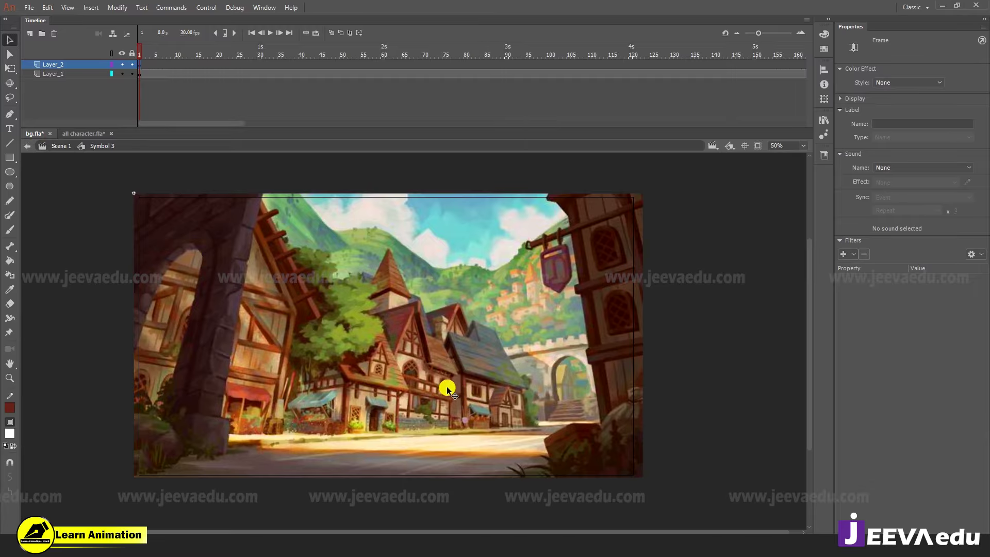
{"action": "key", "text": "ctrl+v"}
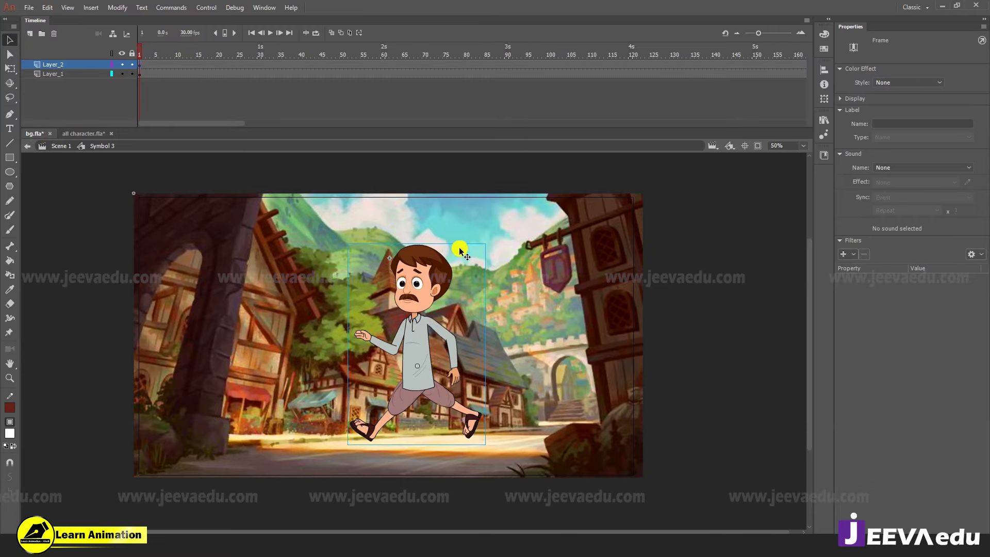
Scale the moustached man down to about 158 × 255 px at frame 11 and place him on the street by the blue-awning stall
{"action": "key", "text": "q"}
{"action": "left_click_drag", "start_coordinate": [485, 245], "coordinate": [446, 296]}
{"action": "mouse_move", "coordinate": [419, 368]}
{"action": "left_mouse_down"}
{"action": "mouse_move", "coordinate": [412, 384]}
{"action": "mouse_move", "coordinate": [341, 431]}
{"action": "mouse_move", "coordinate": [356, 392]}
{"action": "mouse_move", "coordinate": [394, 391]}
{"action": "mouse_move", "coordinate": [110, 386]}
{"action": "mouse_move", "coordinate": [357, 384]}
{"action": "mouse_move", "coordinate": [305, 397]}
{"action": "mouse_move", "coordinate": [313, 396]}
{"action": "left_mouse_up"}
{"action": "left_click", "coordinate": [189, 85]}
{"action": "key", "text": "Return"}
{"action": "left_click", "coordinate": [355, 392]}
{"action": "left_click_drag", "start_coordinate": [359, 367], "coordinate": [354, 374]}
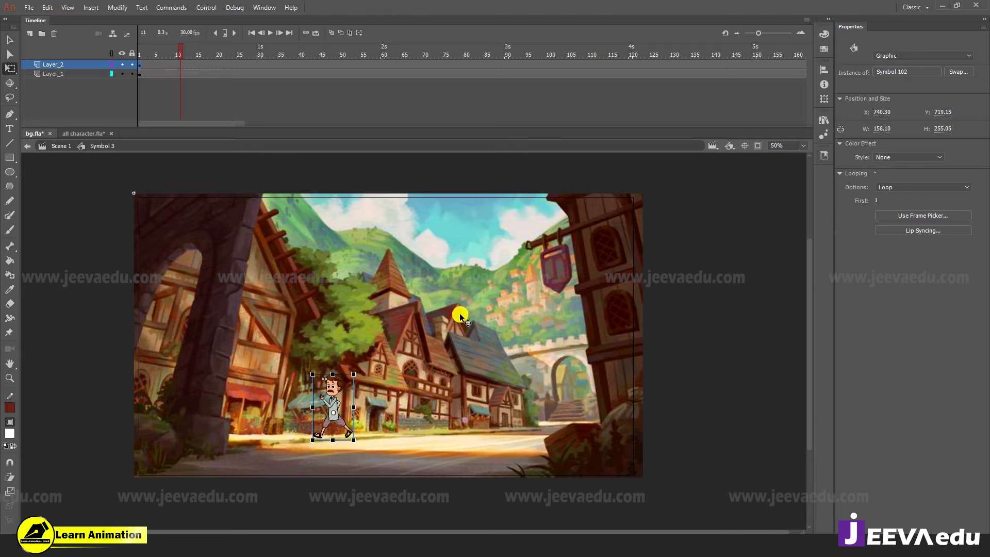
Preview the moustached man's walk from the timeline and clip the content outside the stage
{"action": "key", "text": "Return"}
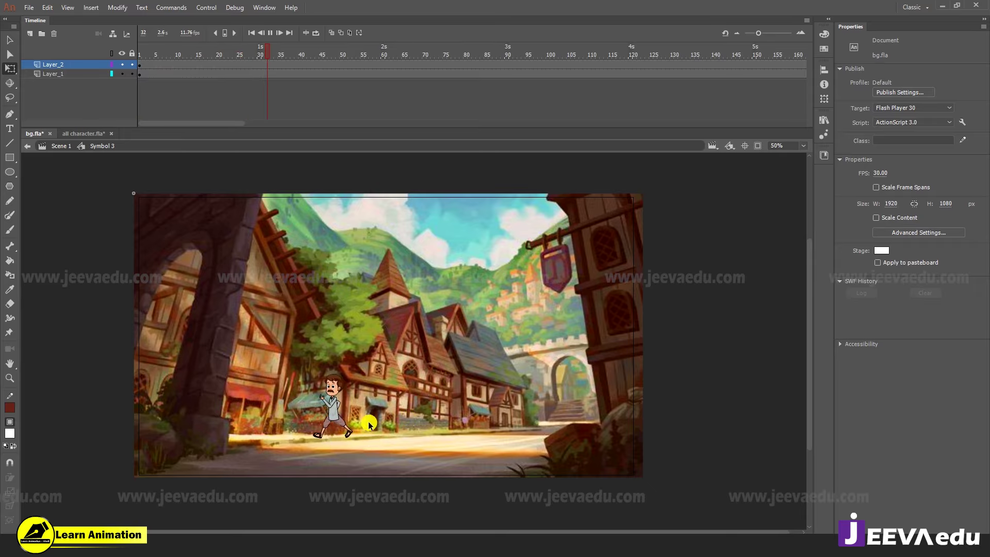
{"action": "left_click", "coordinate": [343, 420]}
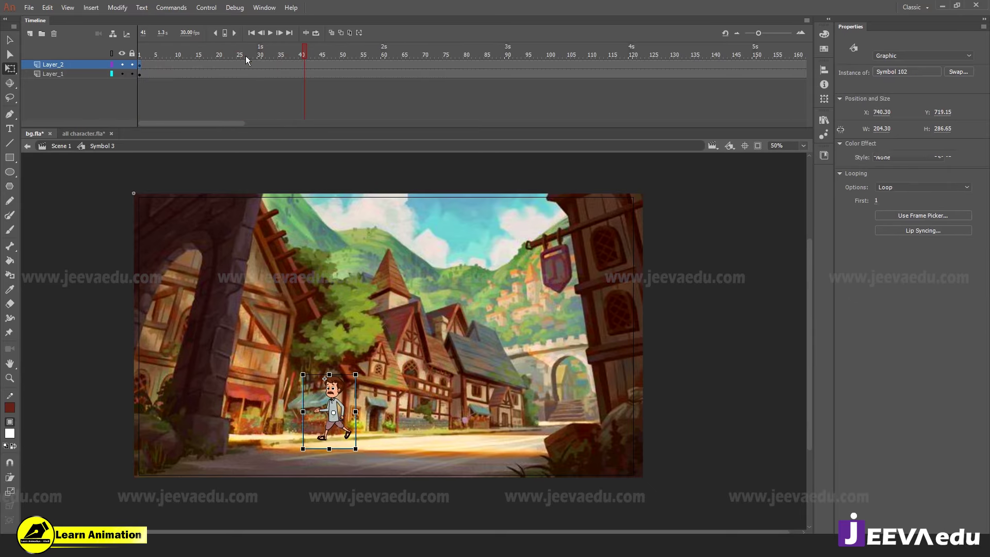
{"action": "key", "text": "shift+comma"}
{"action": "left_click", "coordinate": [336, 419]}
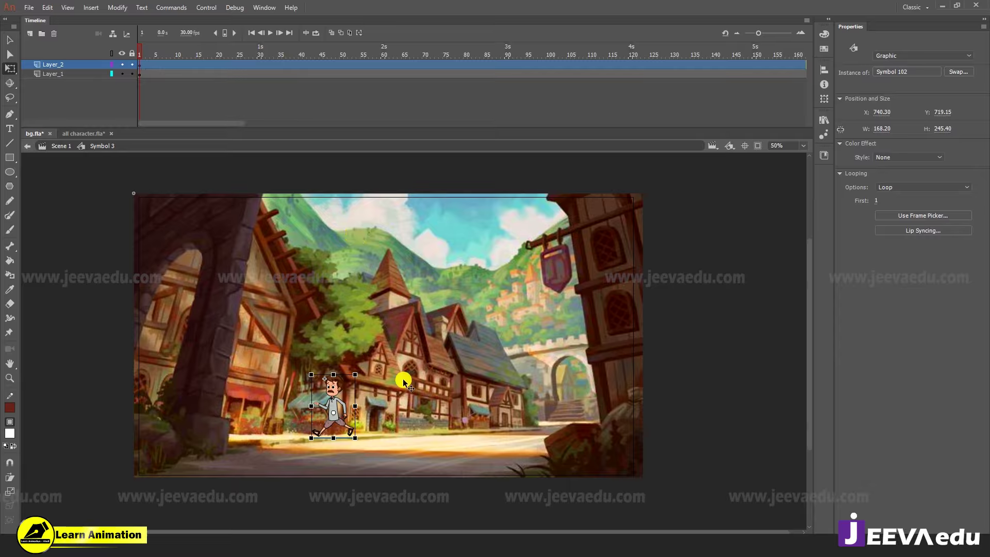
{"action": "left_click", "coordinate": [756, 146]}
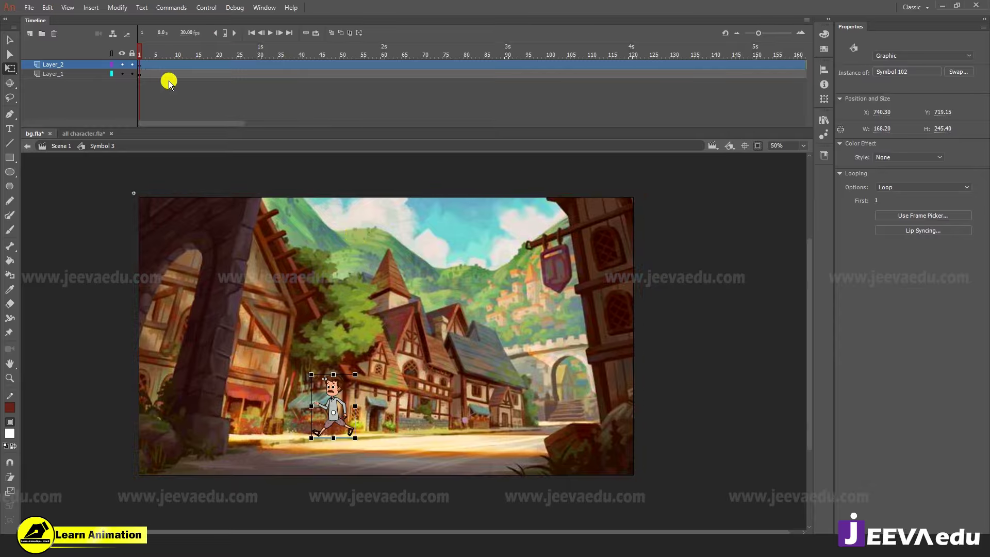
Add a layer above the moustached man's layer and paste the grey-haired man from all character.fla into it
{"action": "left_click", "coordinate": [31, 33]}
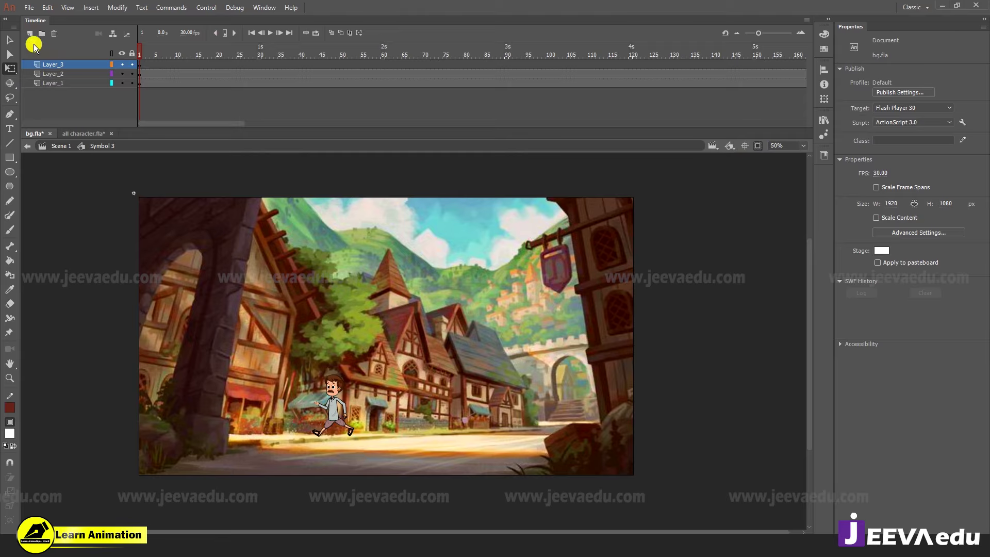
{"action": "left_click", "coordinate": [89, 133]}
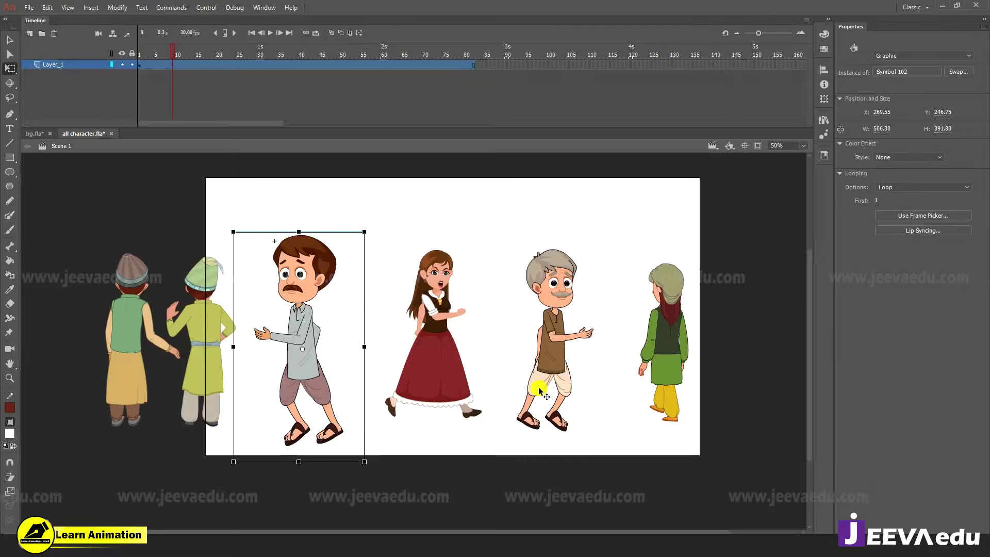
{"action": "left_click", "coordinate": [560, 345]}
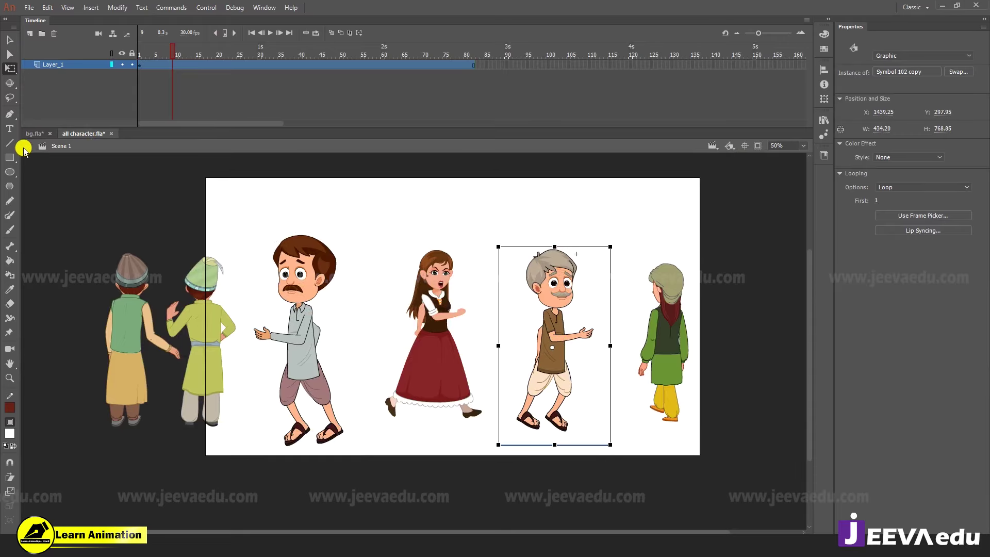
{"action": "left_click", "coordinate": [34, 133]}
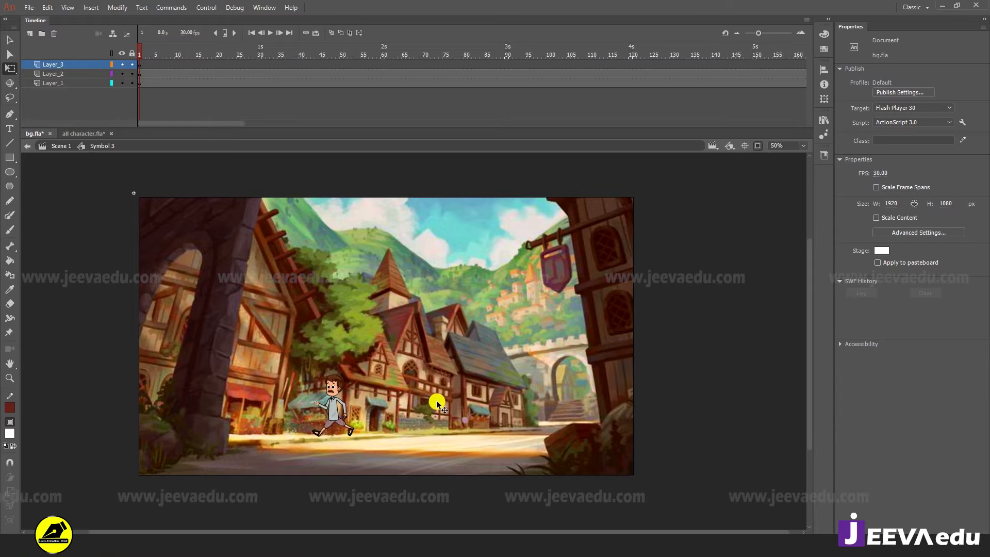
{"action": "key", "text": "ctrl+v"}
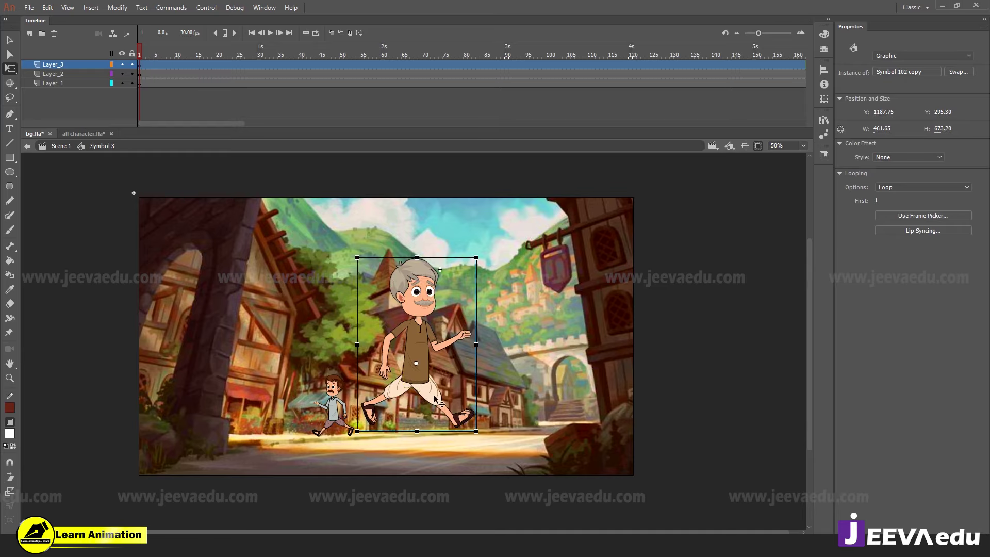
Scale the grey-haired man down to about 161 × 234 px and place him on the street left of the stone archway steps
{"action": "left_click_drag", "start_coordinate": [435, 398], "coordinate": [518, 416]}
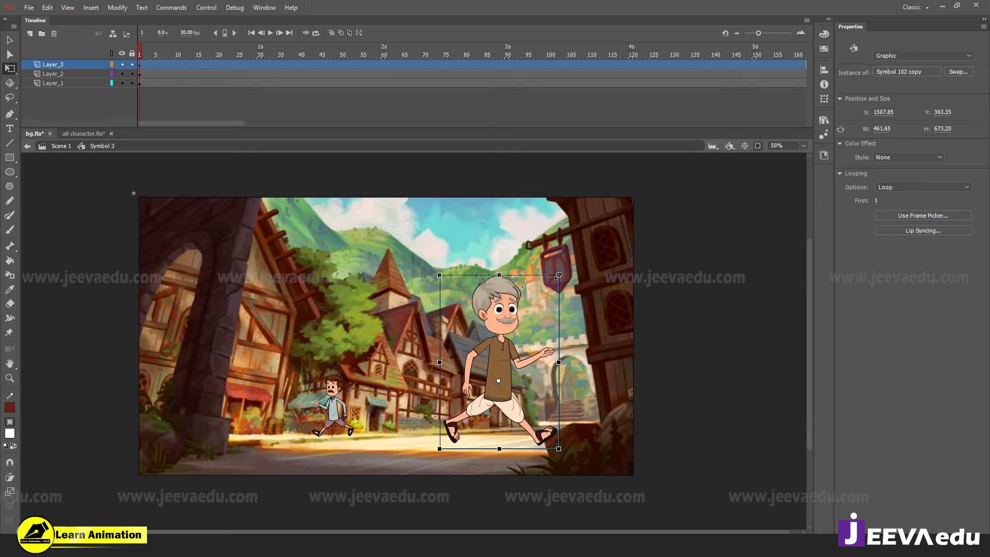
{"action": "left_click_drag", "start_coordinate": [558, 276], "coordinate": [522, 327]}
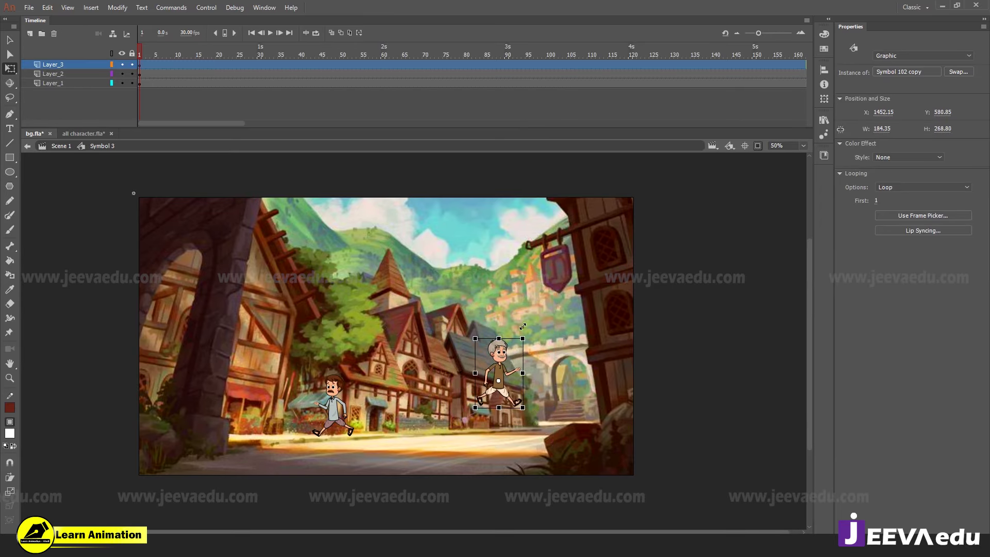
{"action": "left_click_drag", "start_coordinate": [496, 396], "coordinate": [507, 423]}
{"action": "left_click_drag", "start_coordinate": [523, 388], "coordinate": [526, 374]}
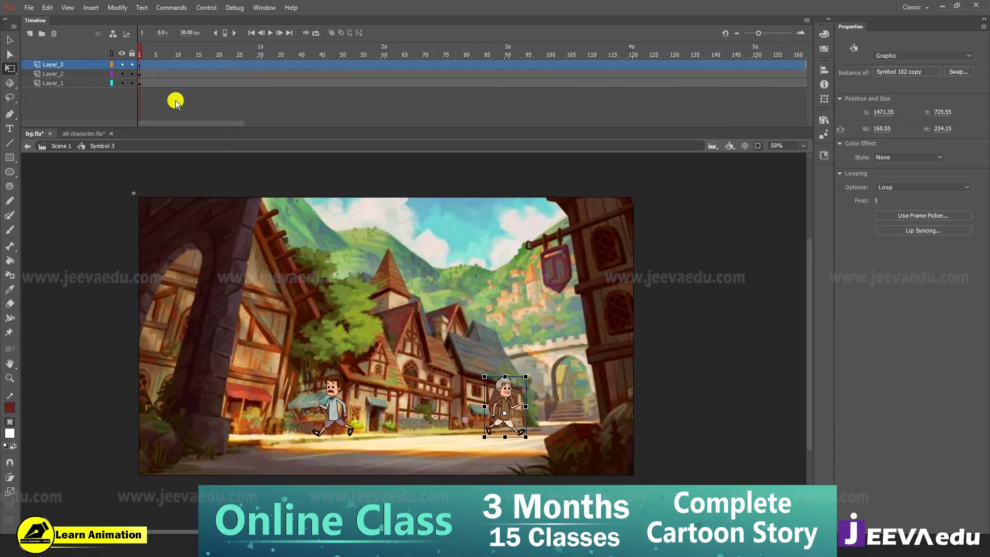
{"action": "left_click_drag", "start_coordinate": [144, 44], "coordinate": [202, 49]}
{"action": "left_click", "coordinate": [505, 374]}
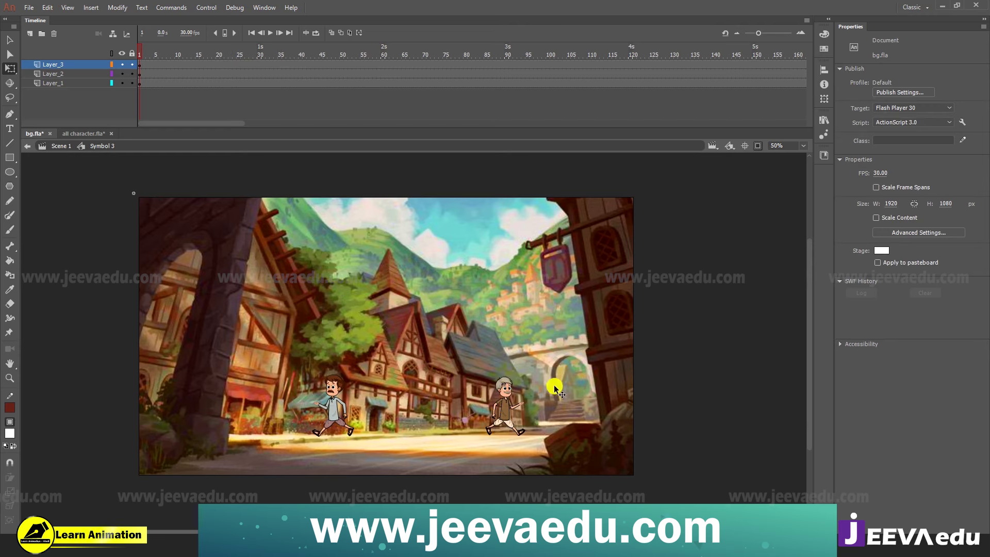
Scale the grey-haired man by 95%, fine-tune his height on the street, and preview his walk
{"action": "left_click", "coordinate": [507, 428]}
{"action": "key", "text": "ctrl+alt+s"}
{"action": "type", "text": "95"}
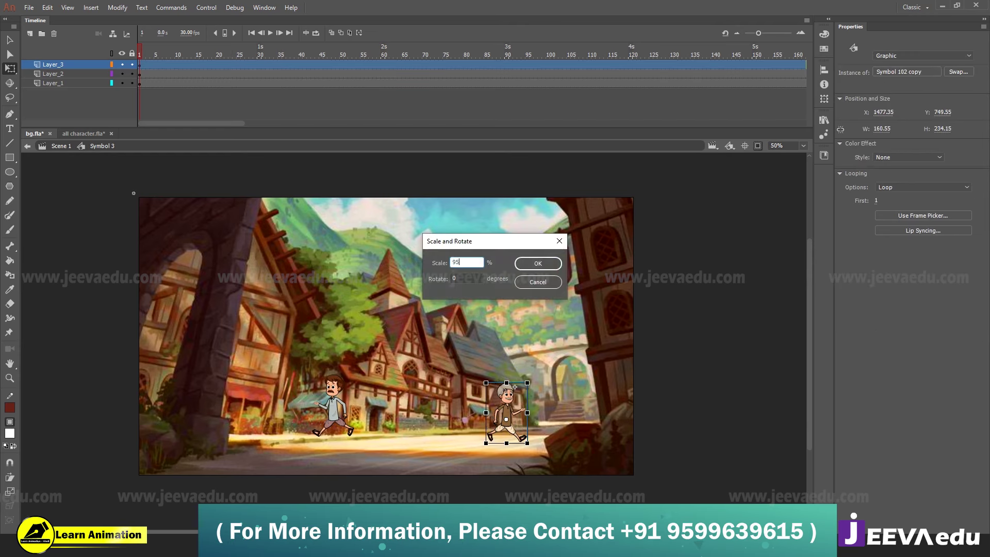
{"action": "key", "text": "Return"}
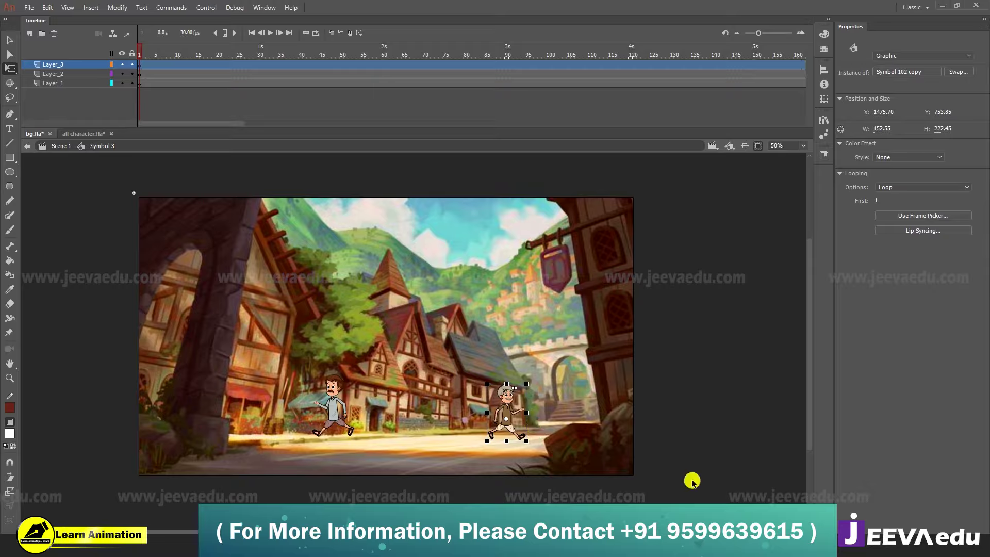
{"action": "key", "text": "Down"}
{"action": "key", "text": "Down"}
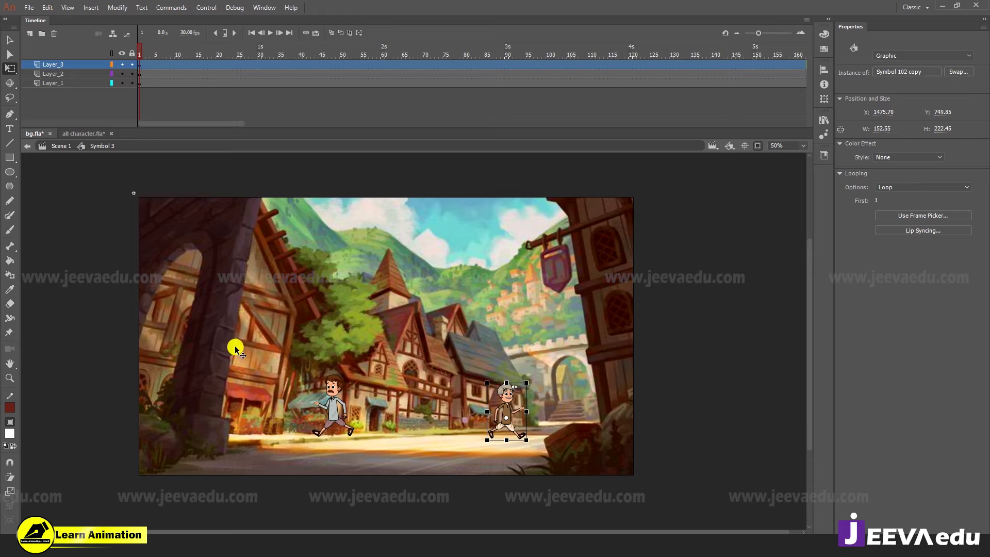
{"action": "left_click_drag", "start_coordinate": [144, 51], "coordinate": [342, 56]}
{"action": "left_click", "coordinate": [27, 104]}
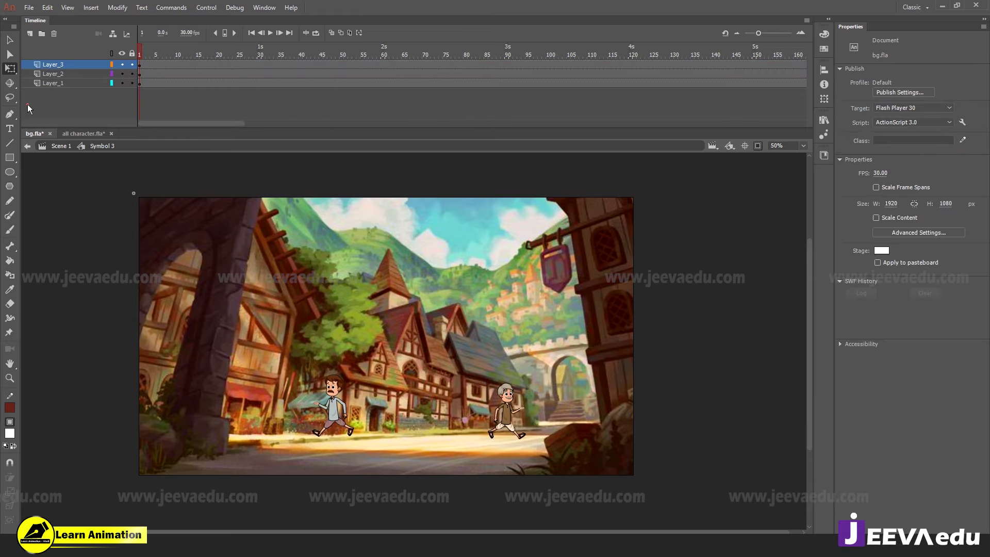
Copy the green-clothed figure with yellow trousers from all character.fla and paste it into a new top layer of the background symbol in bg.fla
{"action": "left_click", "coordinate": [74, 136]}
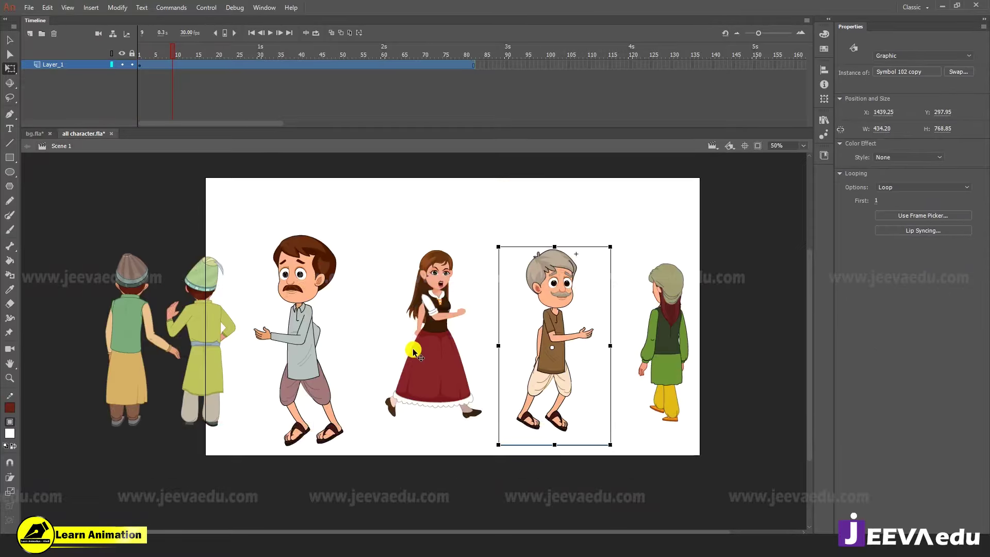
{"action": "left_click", "coordinate": [435, 389]}
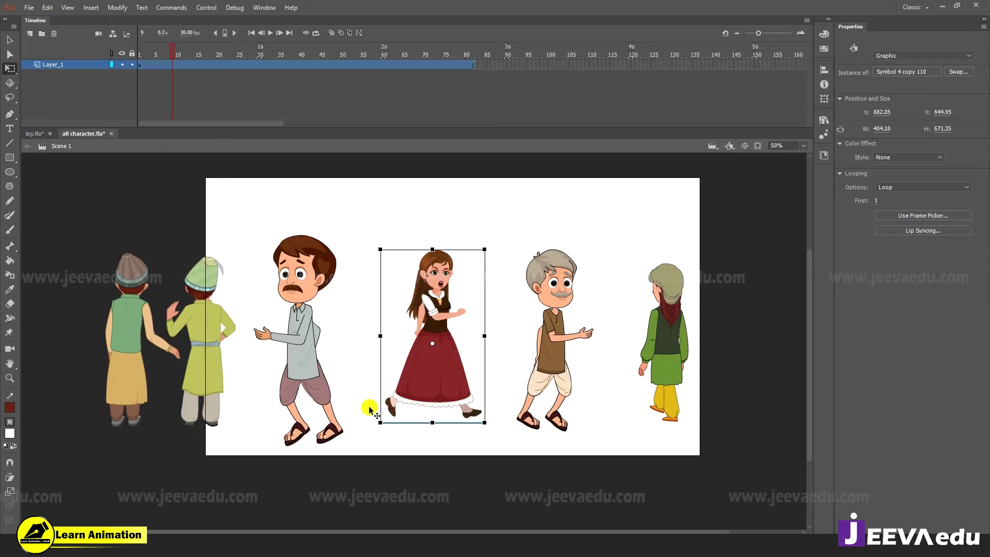
{"action": "left_click", "coordinate": [685, 345]}
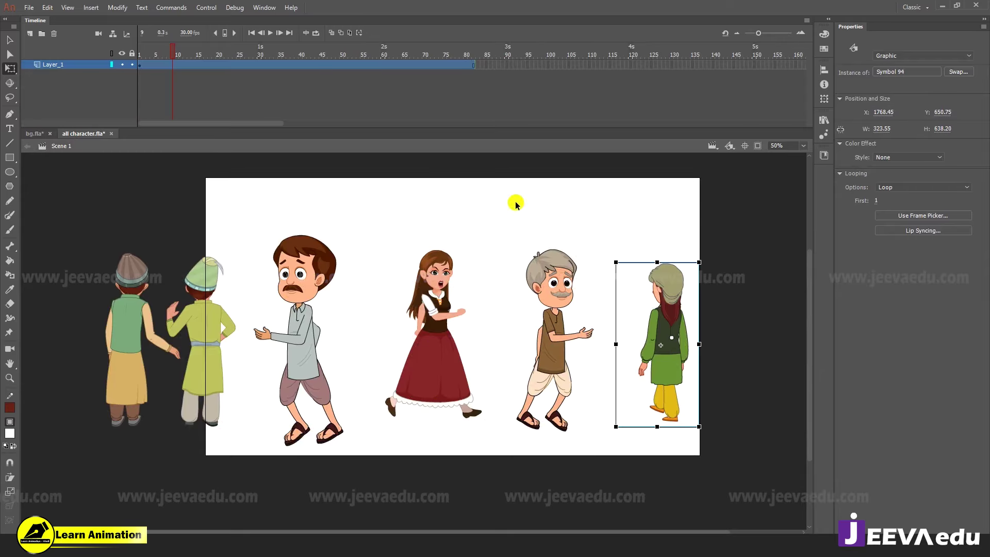
{"action": "left_click_drag", "start_coordinate": [294, 55], "coordinate": [160, 55]}
{"action": "left_click", "coordinate": [425, 239]}
{"action": "left_click", "coordinate": [666, 351]}
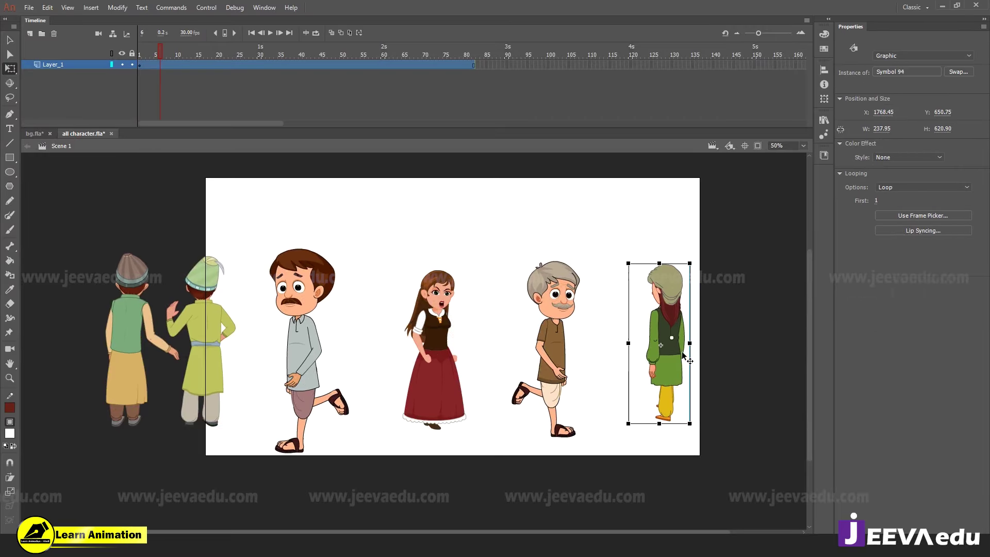
{"action": "left_click", "coordinate": [34, 134]}
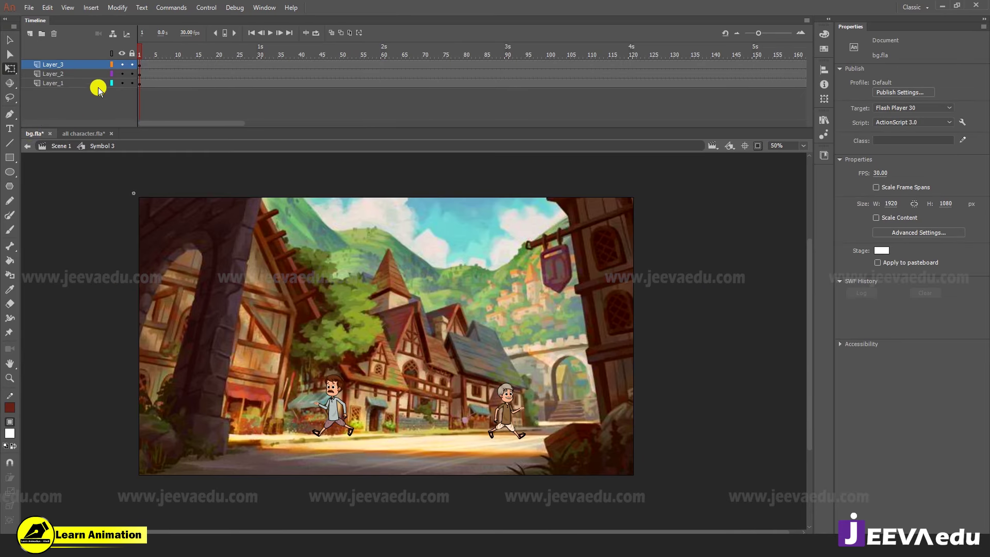
{"action": "left_click", "coordinate": [30, 32]}
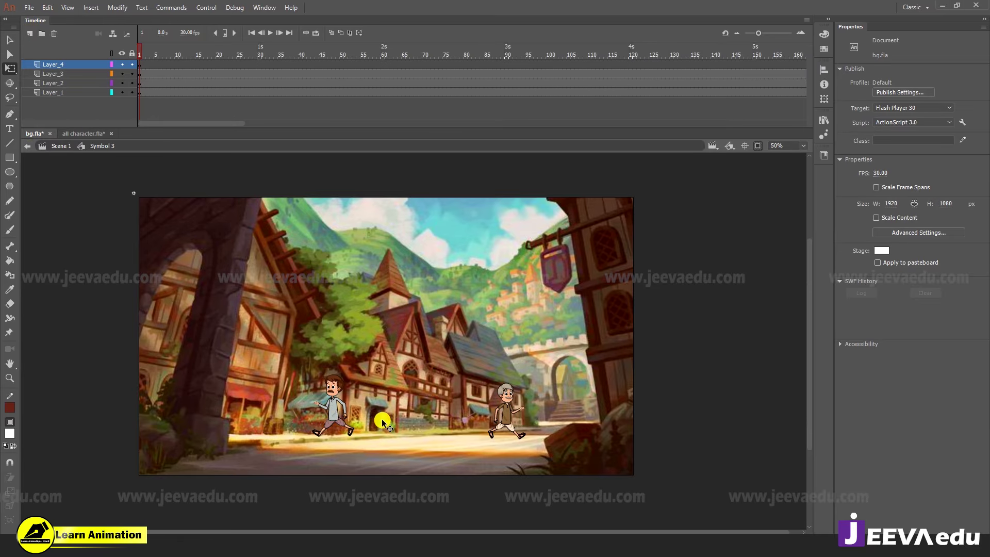
{"action": "key", "text": "ctrl+v"}
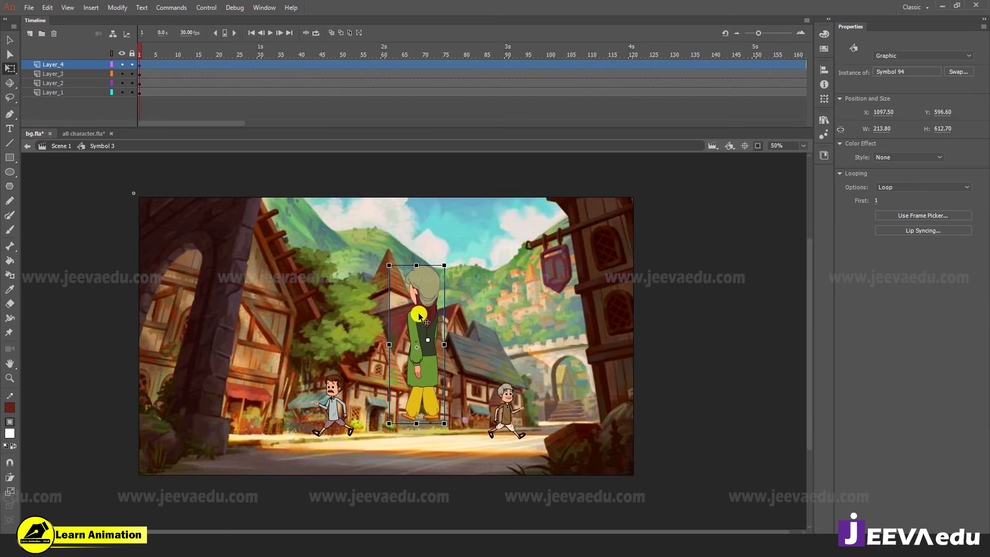
Scale the green-clothed figure down to about 75 × 214 px and place it on the street beside the moustached man
{"action": "left_click_drag", "start_coordinate": [442, 267], "coordinate": [433, 314]}
{"action": "left_click", "coordinate": [407, 403]}
{"action": "key", "text": "v"}
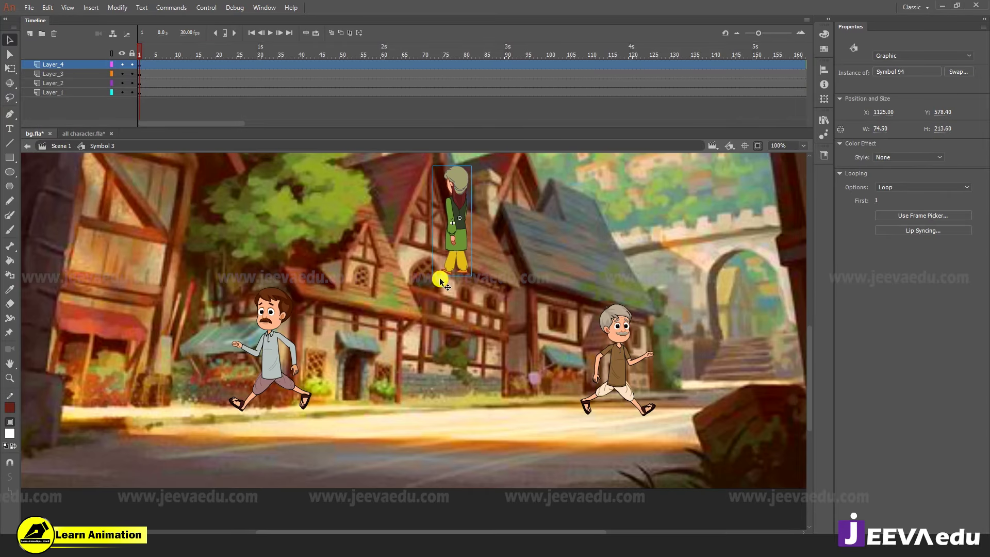
{"action": "key", "text": "ctrl+minus"}
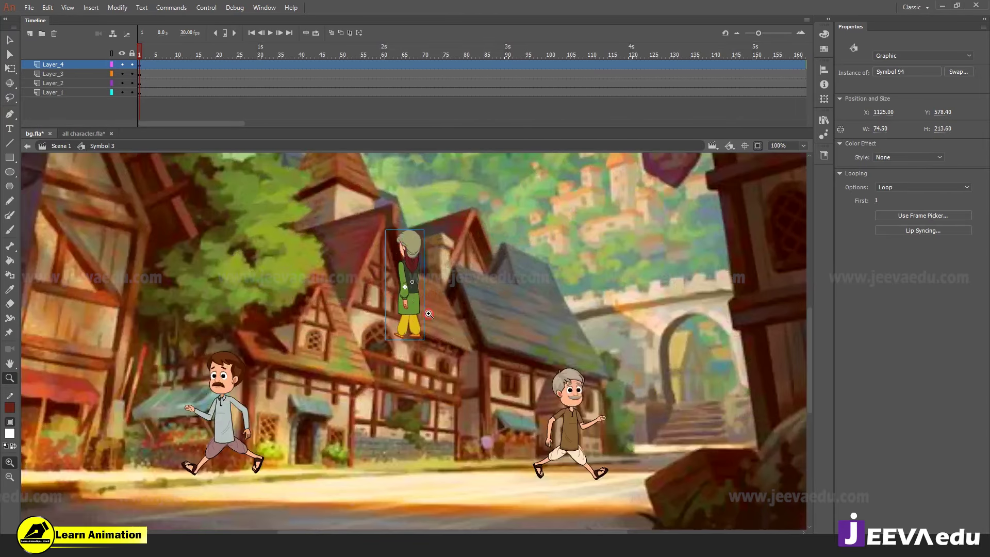
{"action": "key", "text": "ctrl+equal"}
{"action": "key", "text": "z"}
{"action": "left_click", "coordinate": [427, 466], "text": "alt"}
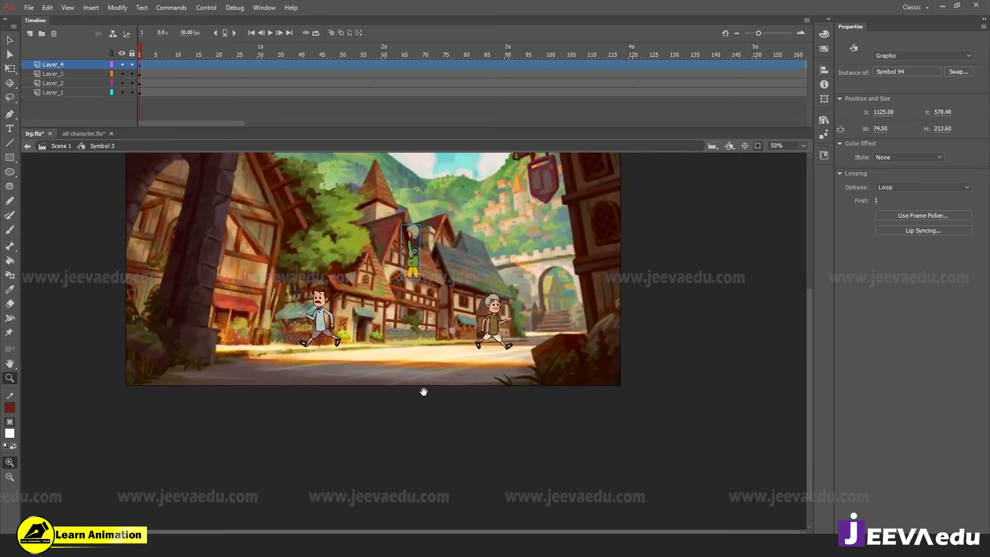
{"action": "left_click_drag", "start_coordinate": [423, 394], "coordinate": [439, 448]}
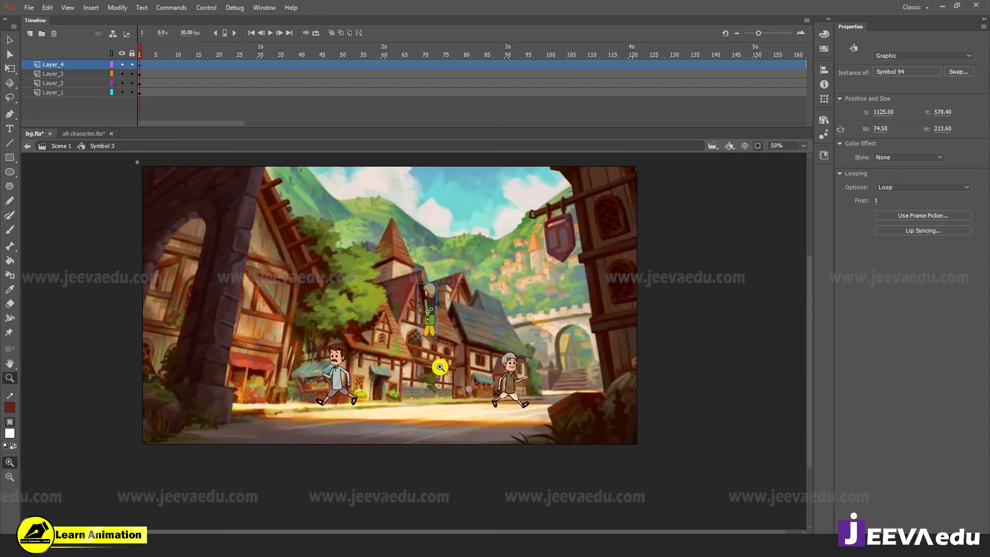
{"action": "key", "text": "v"}
{"action": "left_click_drag", "start_coordinate": [412, 321], "coordinate": [316, 399]}
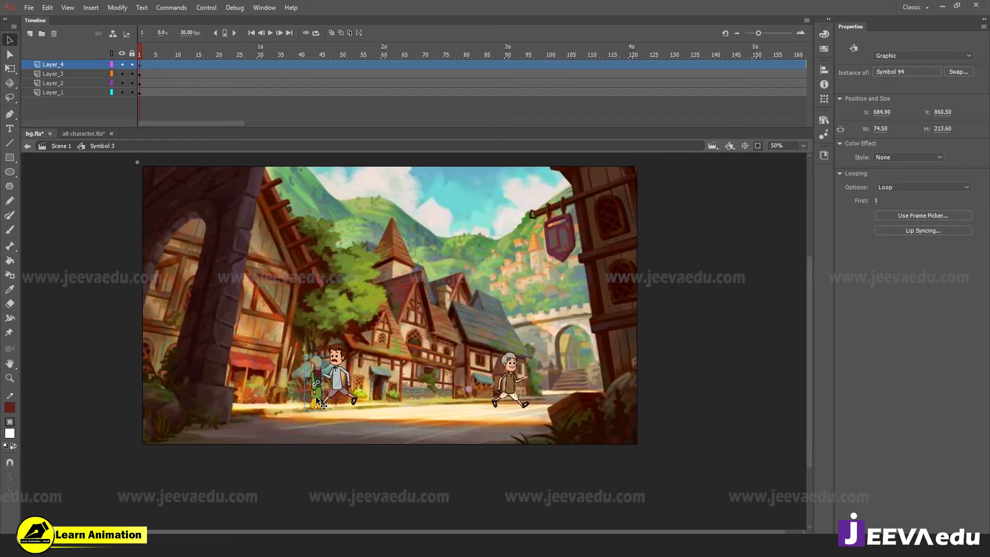
Move Layer_4 directly above the background layer and scale the green-clothed figure by 95%
{"action": "left_click_drag", "start_coordinate": [69, 67], "coordinate": [70, 90]}
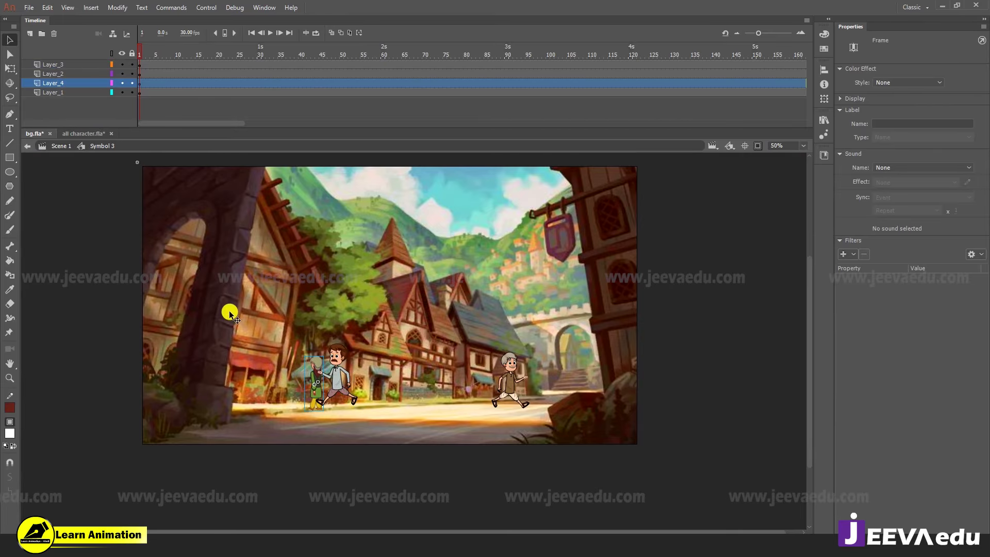
{"action": "left_click", "coordinate": [333, 389]}
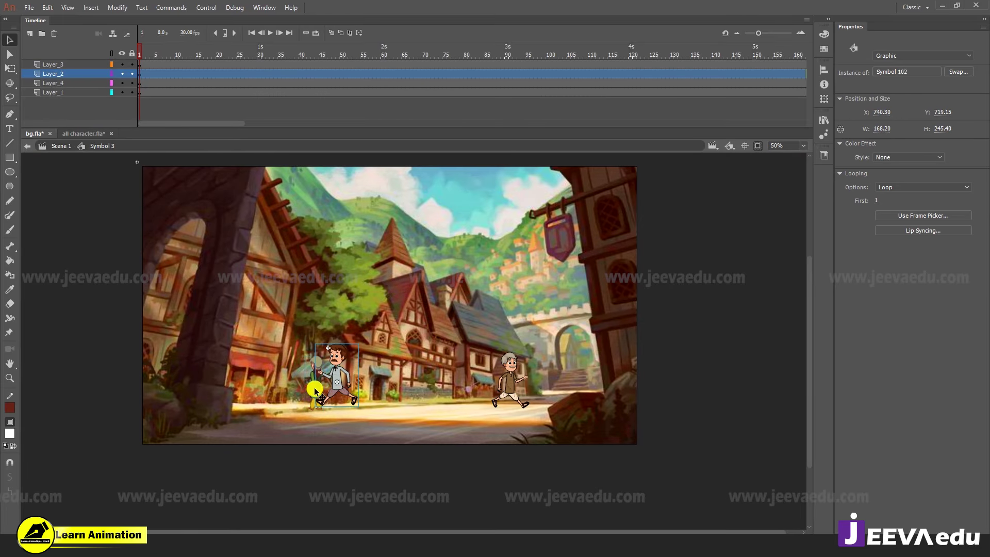
{"action": "left_click", "coordinate": [320, 390]}
{"action": "left_click_drag", "start_coordinate": [321, 390], "coordinate": [333, 392]}
{"action": "key", "text": "ctrl+alt+s"}
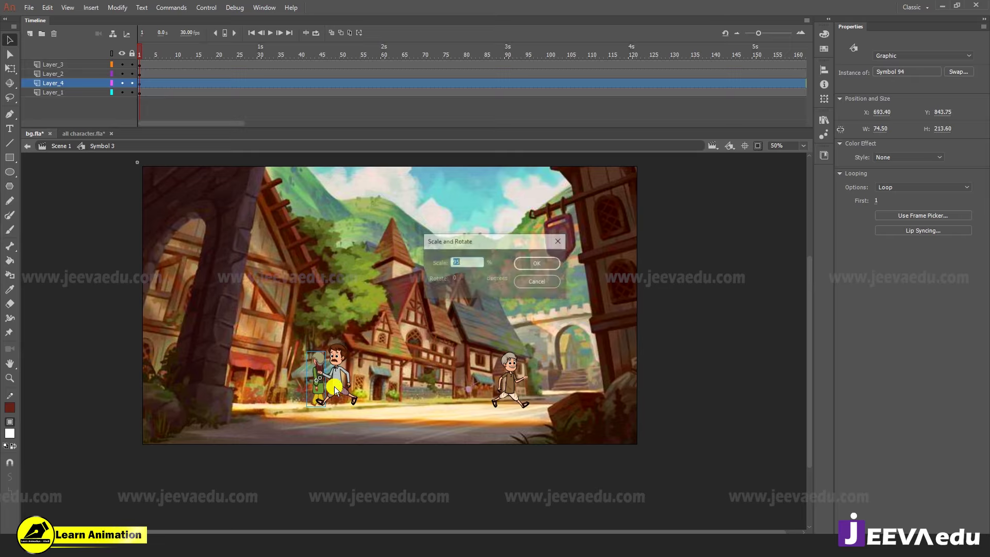
{"action": "type", "text": "95"}
{"action": "key", "text": "Return"}
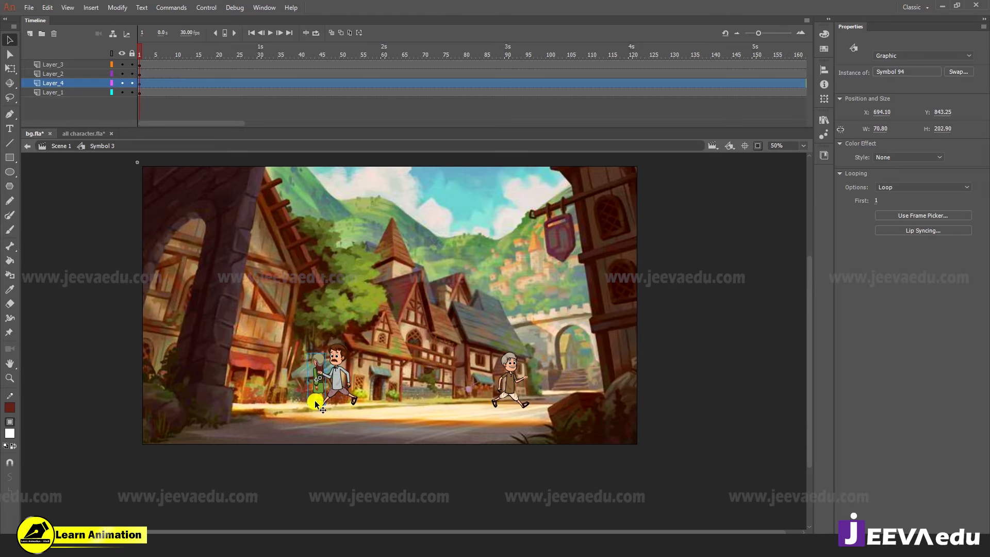
Shift the moustached man toward the red-awning stall and place the green-clothed figure to his right, in front of the blue-awning stall
{"action": "left_click", "coordinate": [338, 391]}
{"action": "mouse_move", "coordinate": [349, 397]}
{"action": "left_mouse_down"}
{"action": "mouse_move", "coordinate": [290, 393]}
{"action": "mouse_move", "coordinate": [334, 390]}
{"action": "left_mouse_up"}
{"action": "left_click", "coordinate": [319, 380]}
{"action": "left_click", "coordinate": [325, 395]}
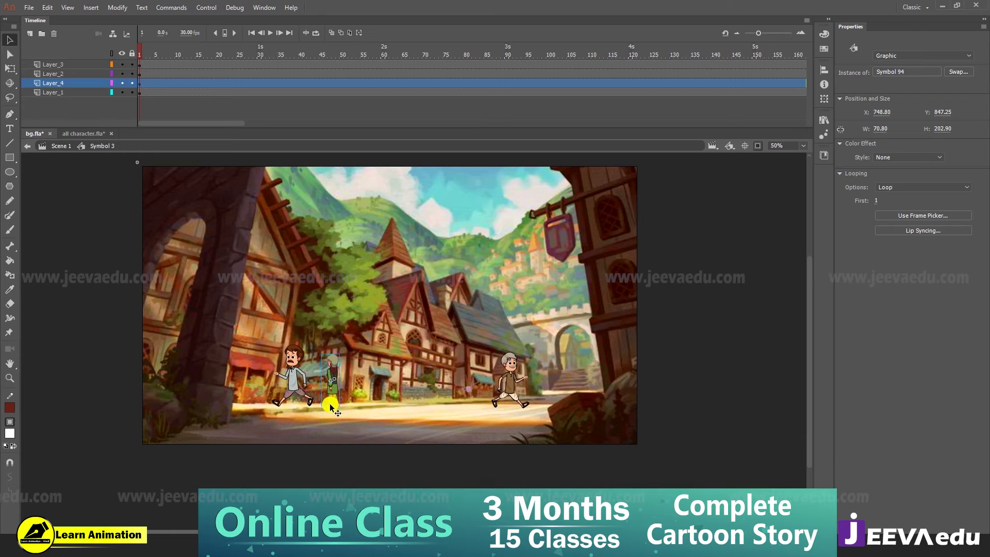
{"action": "key", "text": "Up"}
{"action": "key", "text": "Up"}
{"action": "key", "text": "Up"}
{"action": "key", "text": "Up"}
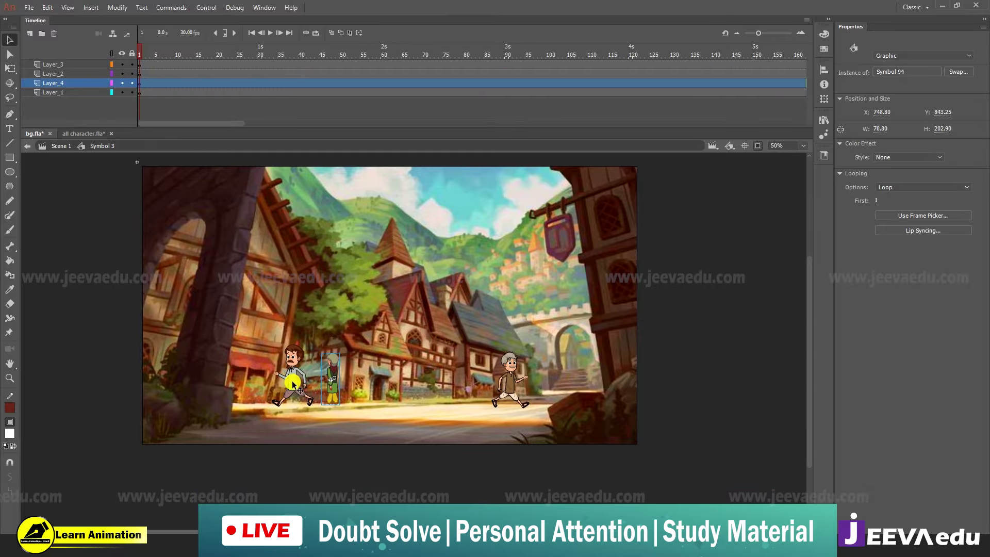
Scale the green-clothed figure by a further 95% and play the timeline to preview the characters walking
{"action": "left_click", "coordinate": [141, 49]}
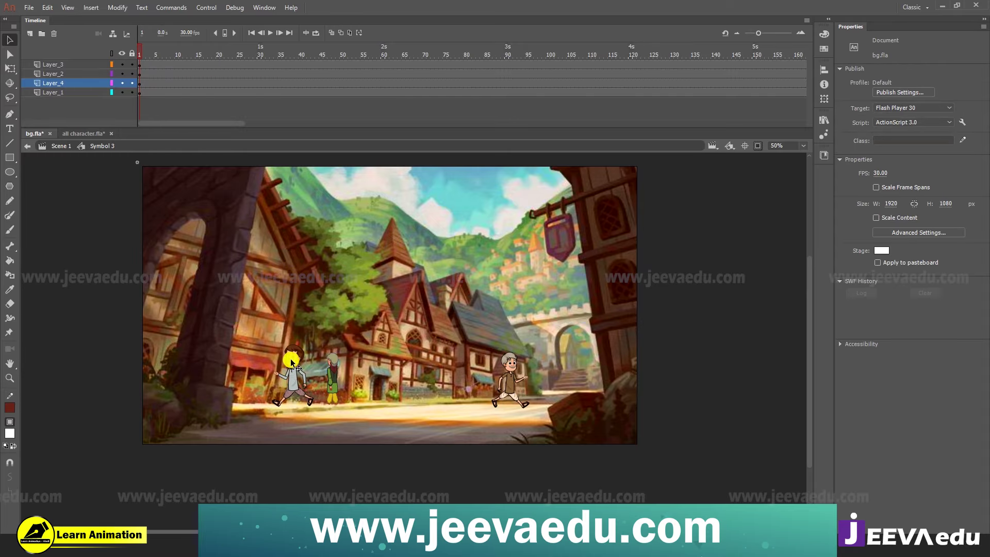
{"action": "left_click", "coordinate": [336, 390]}
{"action": "key", "text": "ctrl+alt+s"}
{"action": "type", "text": "9."}
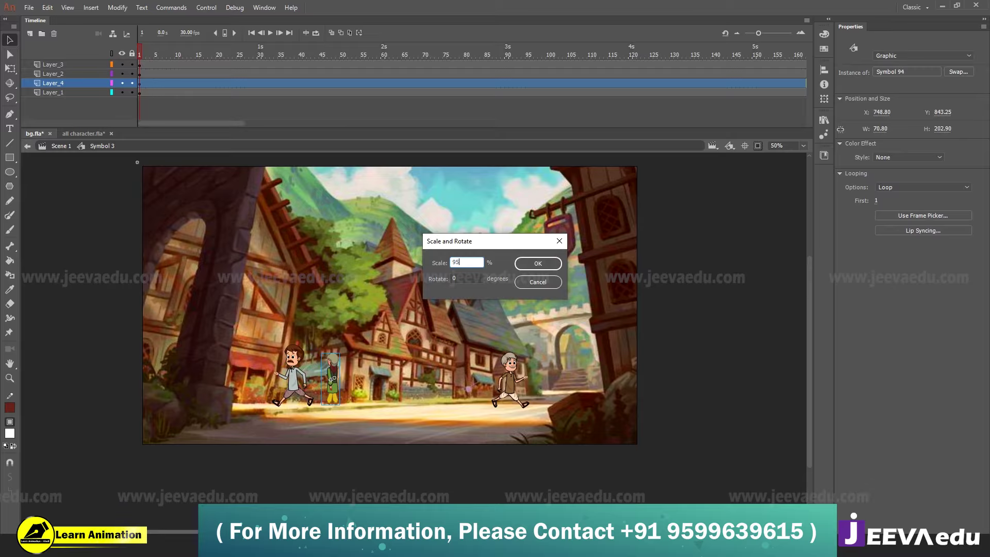
{"action": "type", "text": "5"}
{"action": "key", "text": "Return"}
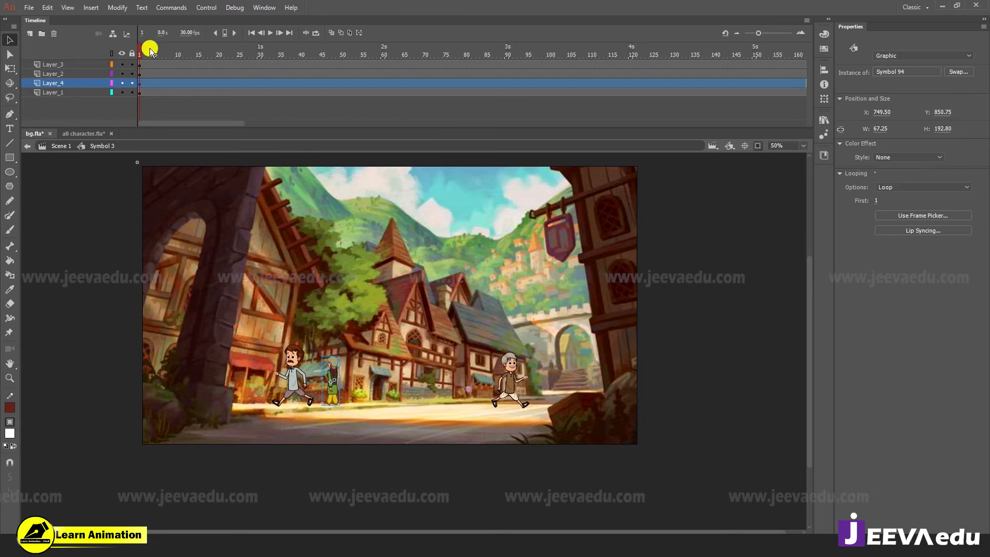
{"action": "key", "text": "Return"}
{"action": "key", "text": "Return"}
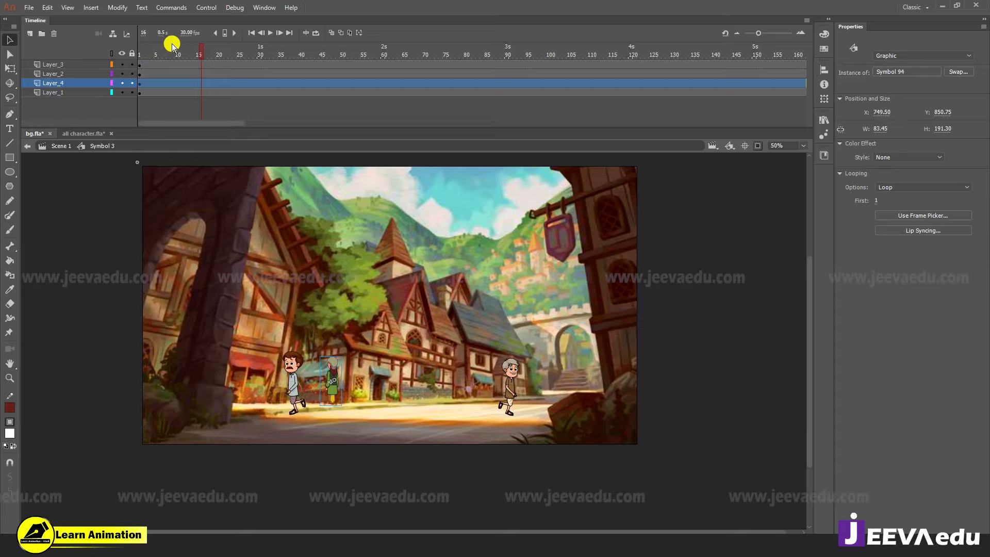
Play the symbol's timeline from frame 1 to check all three walk cycles together
{"action": "left_click", "coordinate": [45, 69]}
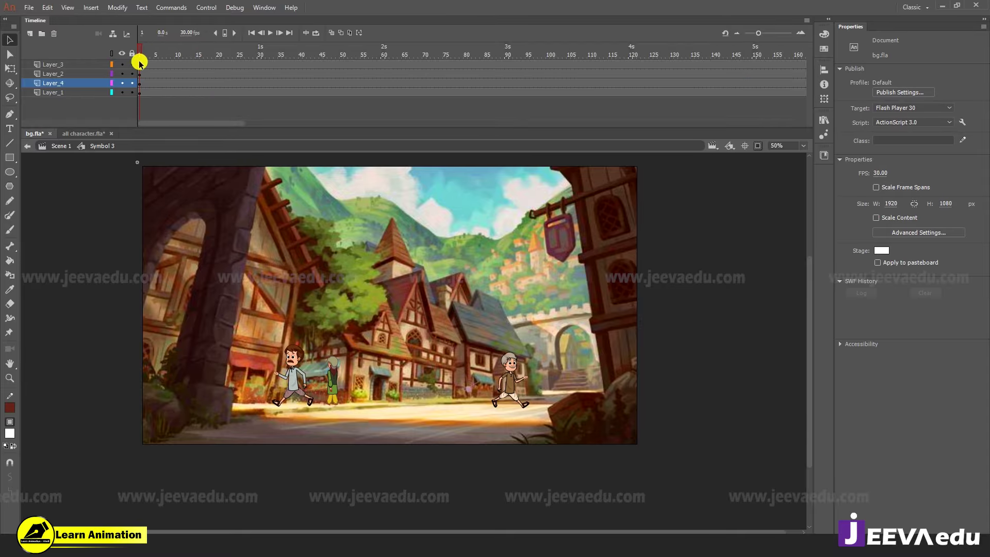
{"action": "key", "text": "Return"}
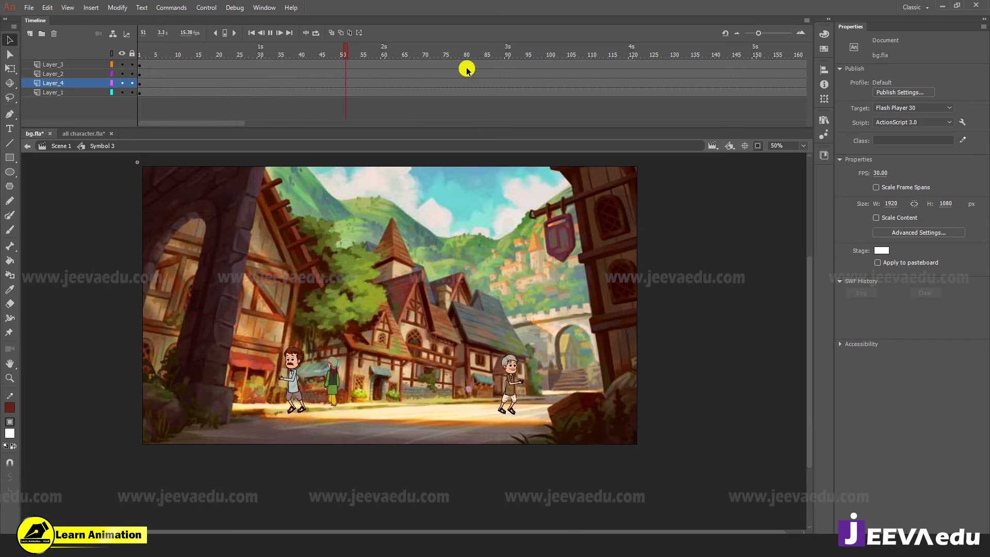
{"action": "key", "text": "Return"}
Lock background Layer_1 and insert keyframes at frame 90 on Layer_2, Layer_3 and Layer_4
{"action": "left_click_drag", "start_coordinate": [460, 54], "coordinate": [509, 74]}
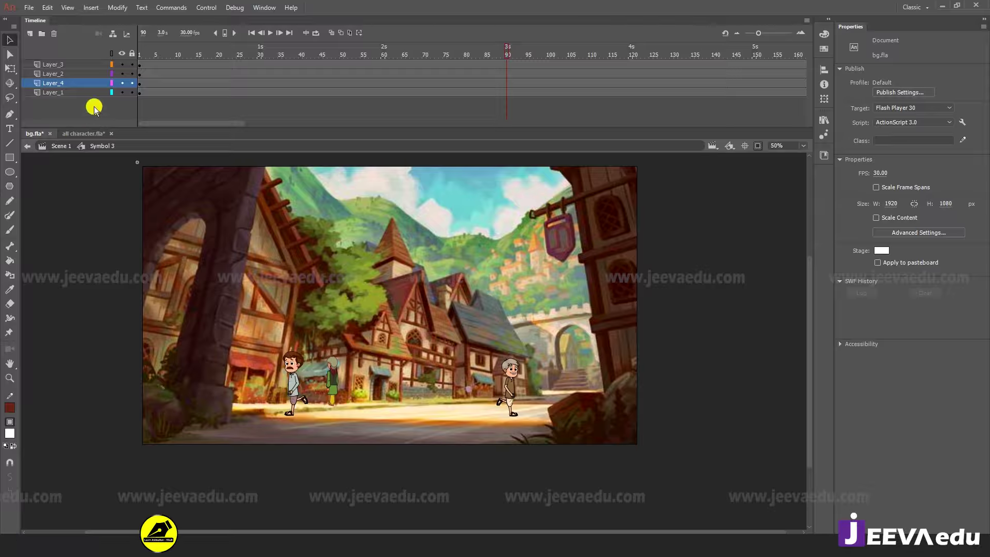
{"action": "left_click", "coordinate": [132, 92]}
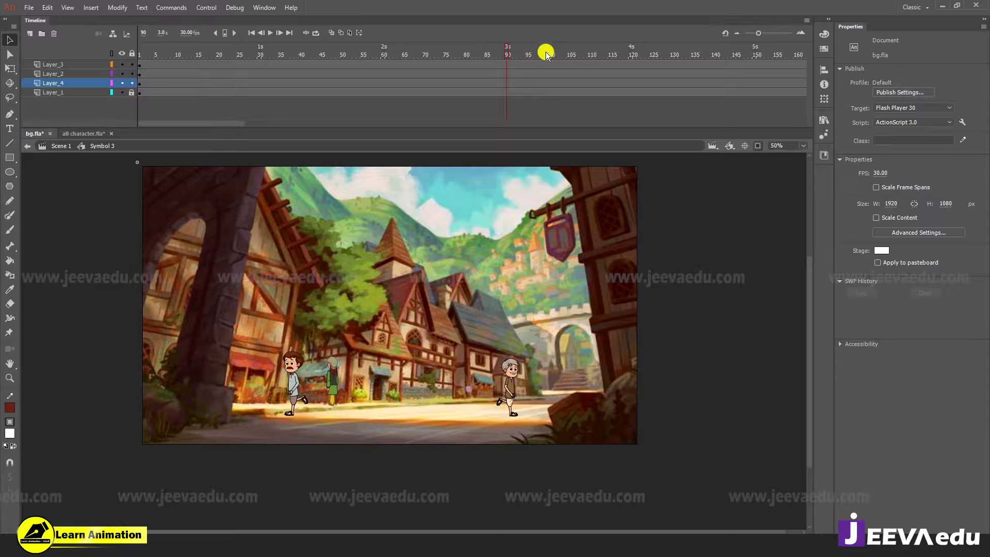
{"action": "left_click", "coordinate": [509, 83]}
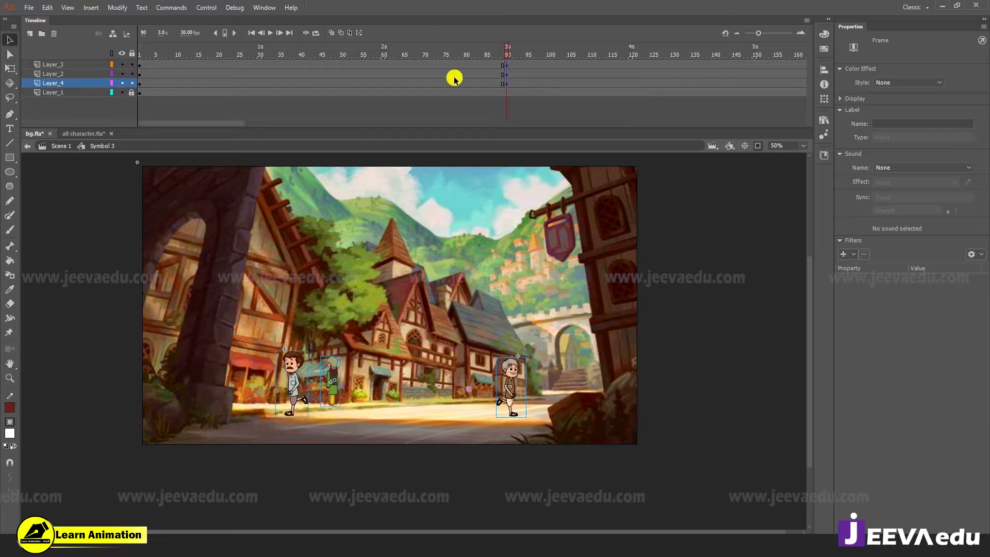
Create classic tweens between frames 1 and 90 on the three character layers and play them
{"action": "left_click_drag", "start_coordinate": [460, 61], "coordinate": [439, 79]}
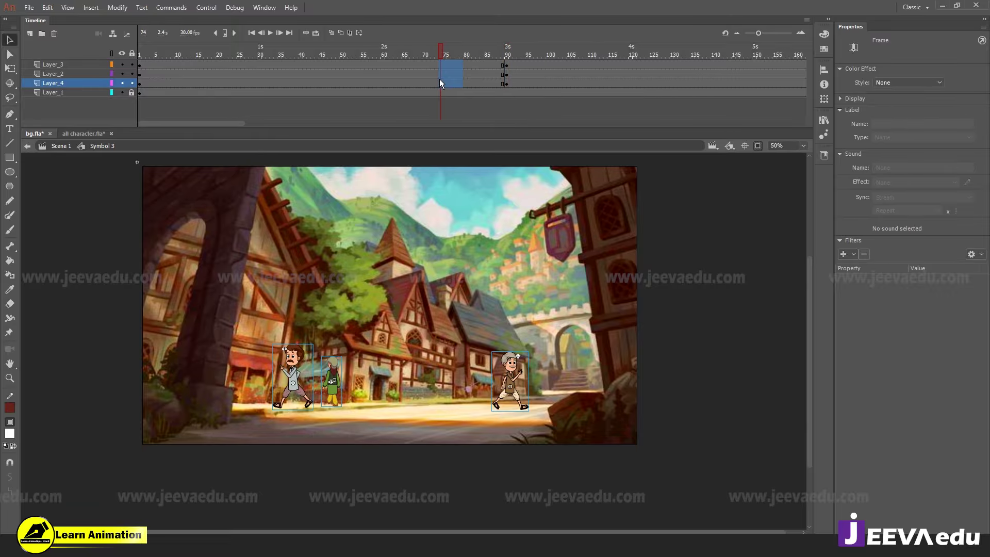
{"action": "right_click", "coordinate": [440, 79]}
{"action": "left_click", "coordinate": [472, 109]}
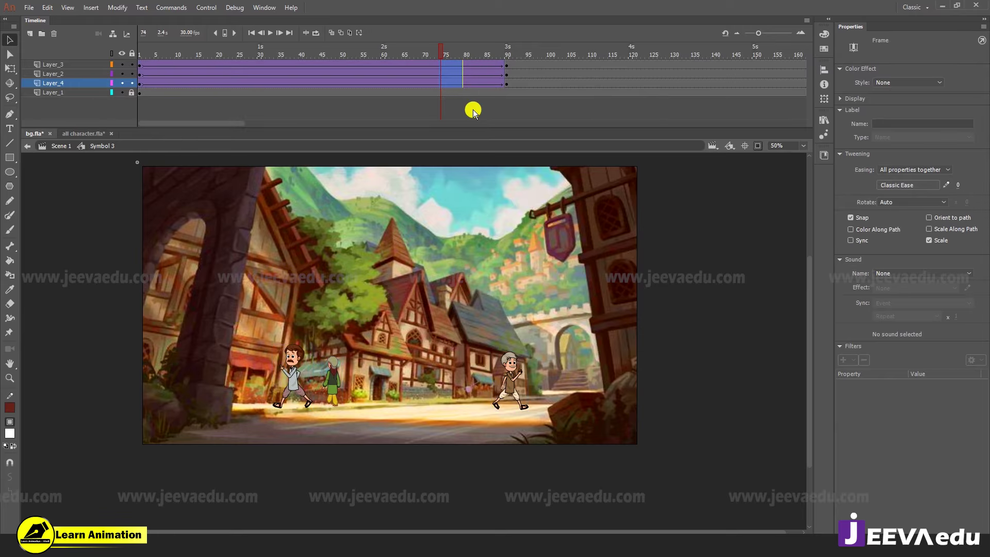
{"action": "key", "text": "Return"}
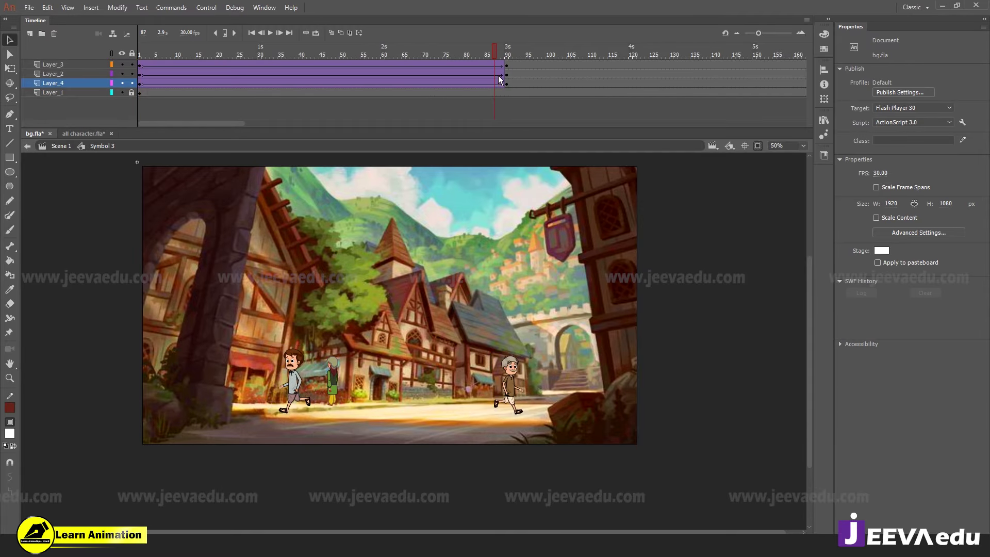
At frame 90, move the grey-haired man horizontally to the right edge of the stage, at X about 1936
{"action": "left_click", "coordinate": [514, 395]}
{"action": "key", "text": "shift+Right"}
{"action": "key", "text": "shift+Right"}
{"action": "key", "text": "shift+Right"}
{"action": "key", "text": "shift+Right"}
{"action": "key", "text": "shift+Right"}
{"action": "key", "text": "shift+Right"}
{"action": "key", "text": "shift+Right"}
{"action": "key", "text": "shift+Right"}
{"action": "key", "text": "shift+Right"}
{"action": "key", "text": "shift+Right"}
{"action": "key", "text": "shift+Right"}
{"action": "key", "text": "shift+Right"}
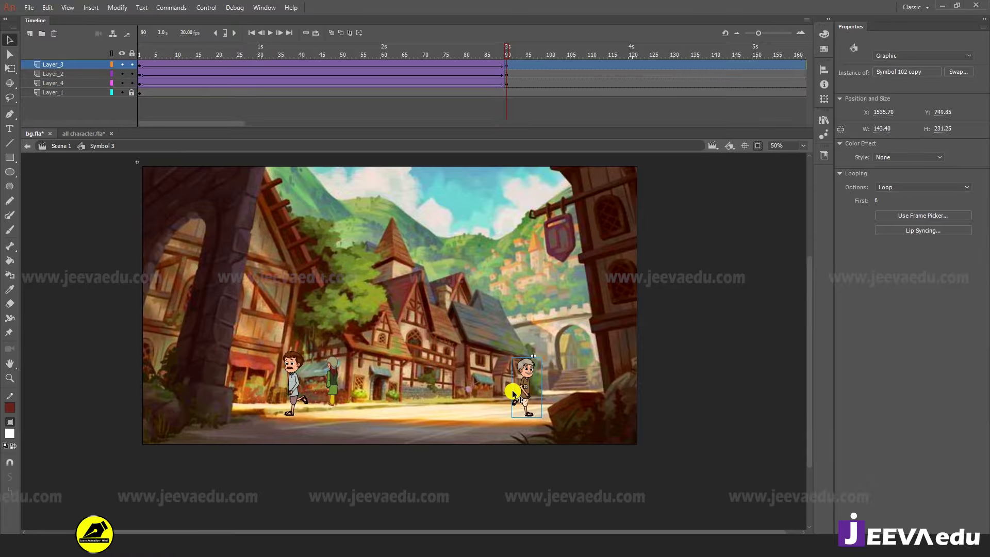
{"action": "key", "text": "shift+Right"}
{"action": "key", "text": "shift+Right"}
{"action": "key", "text": "shift+Right"}
{"action": "key", "text": "shift+Right"}
{"action": "key", "text": "shift+Right"}
{"action": "key", "text": "shift+Right"}
{"action": "key", "text": "shift+Right"}
{"action": "key", "text": "shift+Right"}
{"action": "key", "text": "shift+Right"}
{"action": "key", "text": "shift+Right"}
{"action": "key", "text": "shift+Right"}
{"action": "key", "text": "shift+Right"}
{"action": "key", "text": "shift+Right"}
{"action": "key", "text": "shift+Right"}
{"action": "key", "text": "shift+Right"}
{"action": "key", "text": "shift+Right"}
{"action": "key", "text": "shift+Right"}
{"action": "key", "text": "shift+Right"}
{"action": "key", "text": "shift+Right"}
{"action": "key", "text": "shift+Right"}
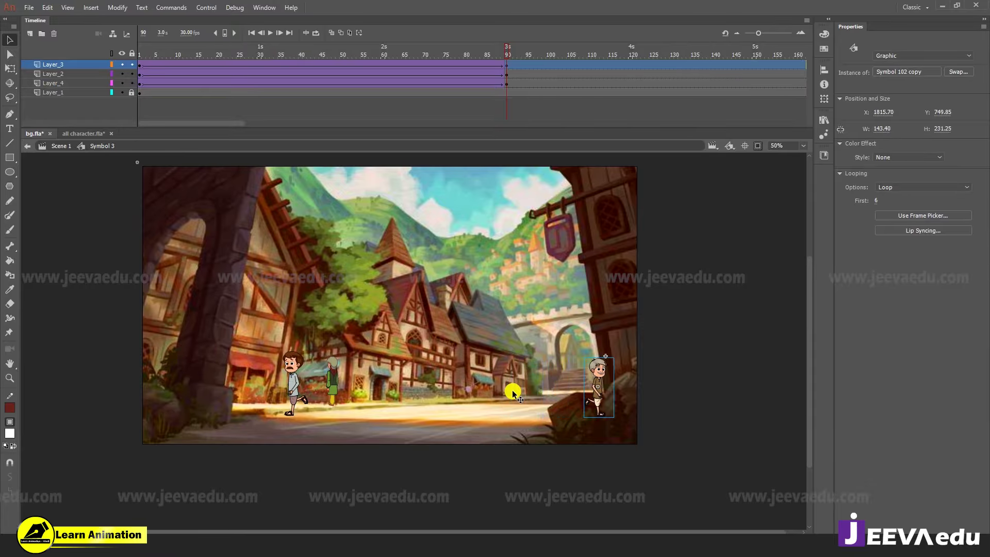
{"action": "key", "text": "shift+Right"}
{"action": "key", "text": "shift+Right"}
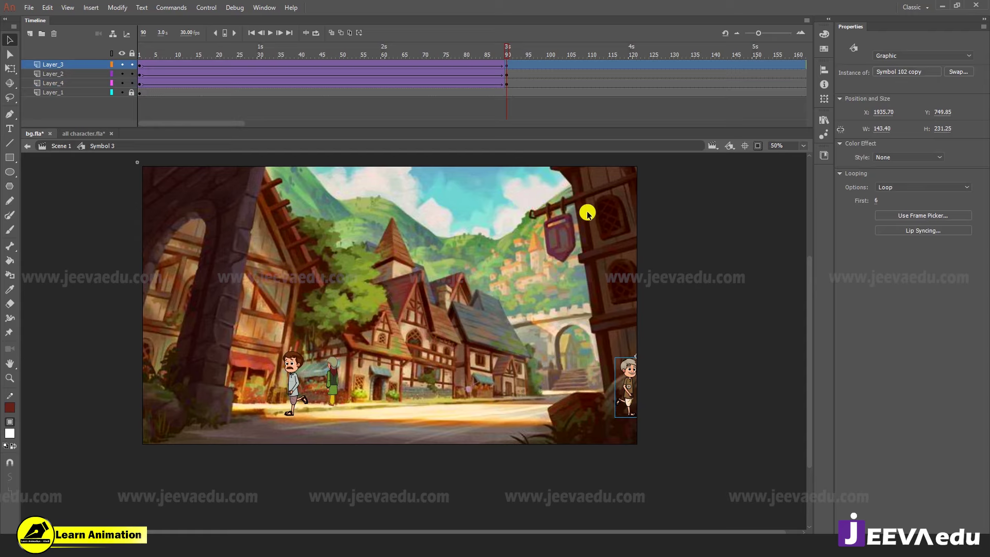
Hide every layer except Layer_3 and play the grey-haired man's walk toward the stage's right edge
{"action": "left_click_drag", "start_coordinate": [494, 54], "coordinate": [122, 69]}
{"action": "left_click", "coordinate": [122, 92]}
{"action": "key", "text": "Return"}
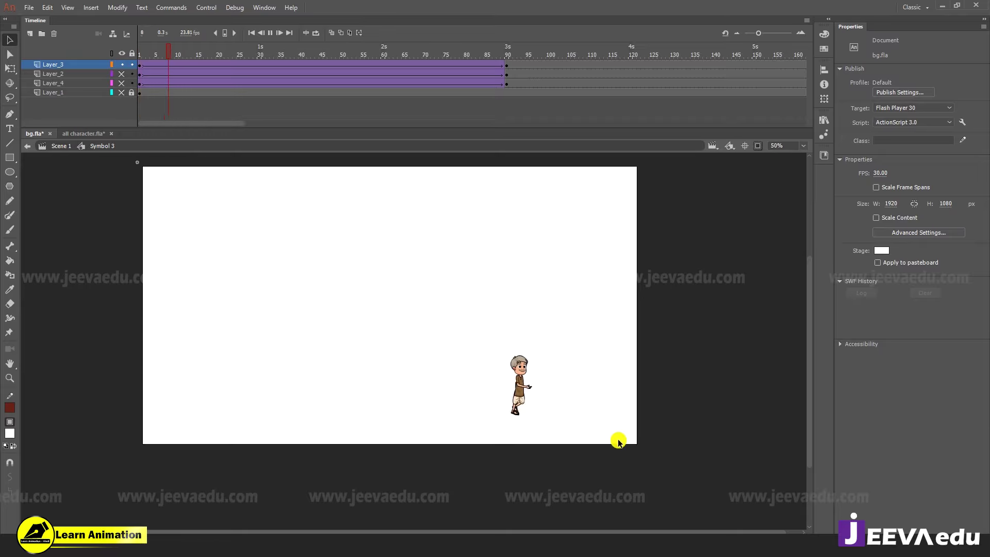
{"action": "left_click", "coordinate": [508, 66]}
{"action": "key", "text": "Return"}
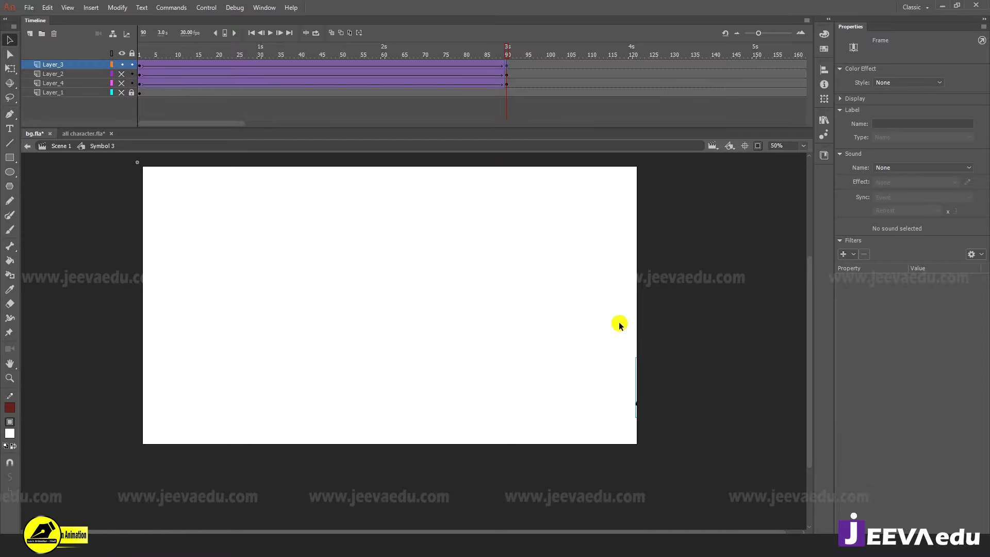
{"action": "key", "text": "shift+comma"}
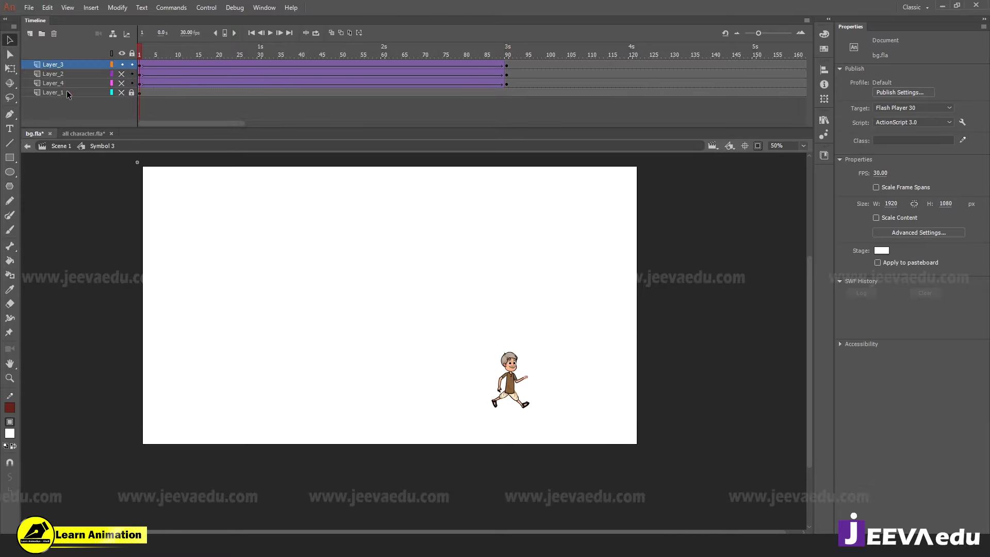
{"action": "left_click_drag", "start_coordinate": [459, 332], "coordinate": [459, 345]}
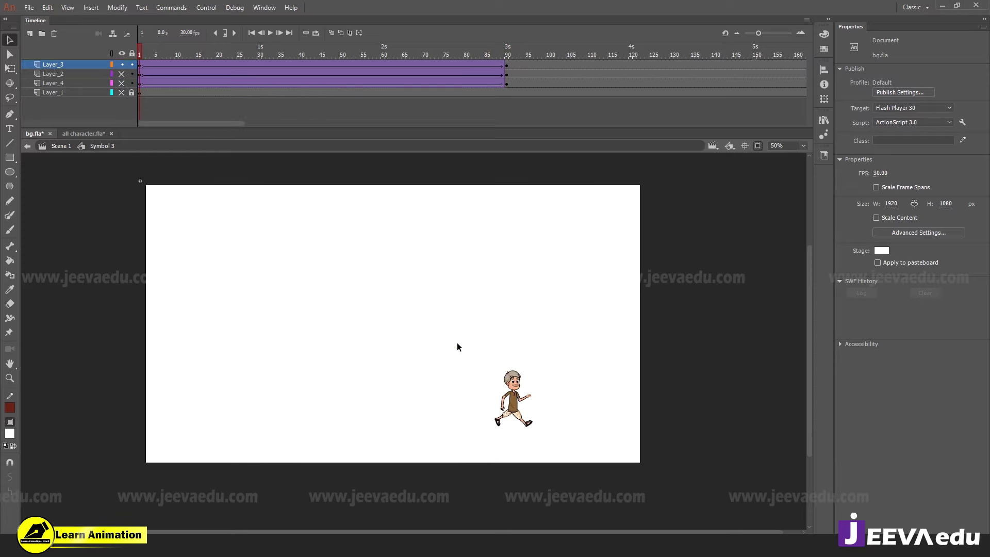
{"action": "key", "text": "Return"}
{"action": "key", "text": "Return"}
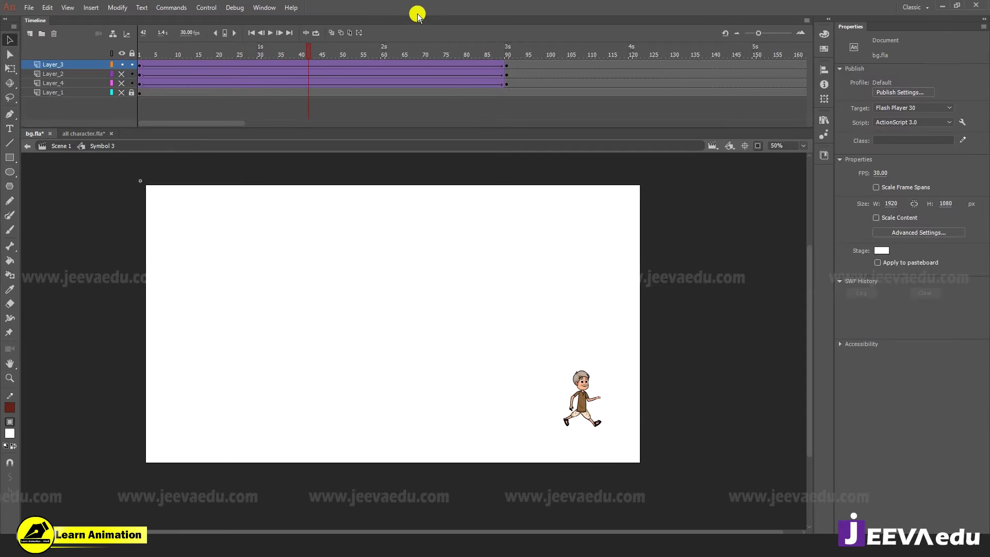
Show content outside the stage, move the grey-haired man at frame 90 beyond the right edge to X about 2156, and preview the walk
{"action": "left_click", "coordinate": [507, 65]}
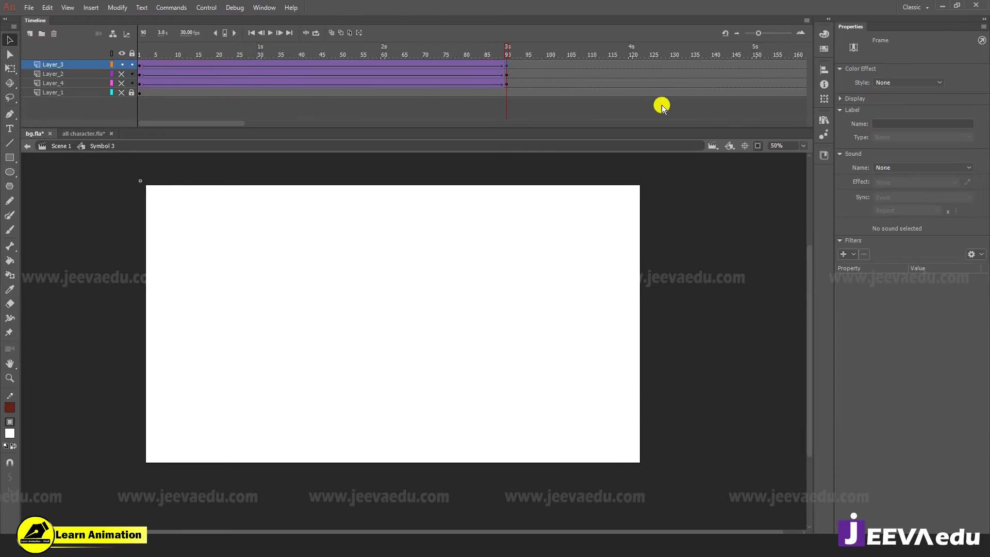
{"action": "left_click", "coordinate": [759, 146]}
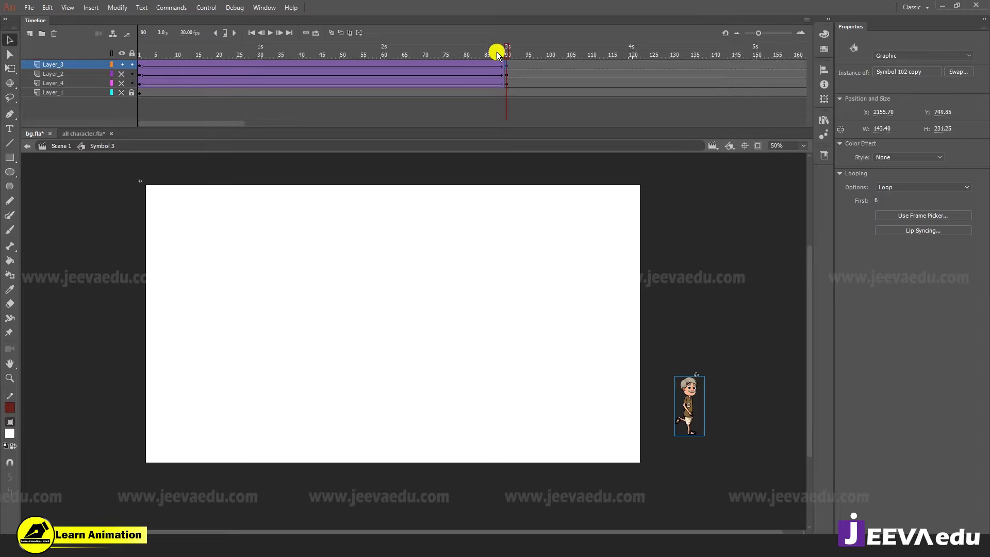
{"action": "key", "text": "Return"}
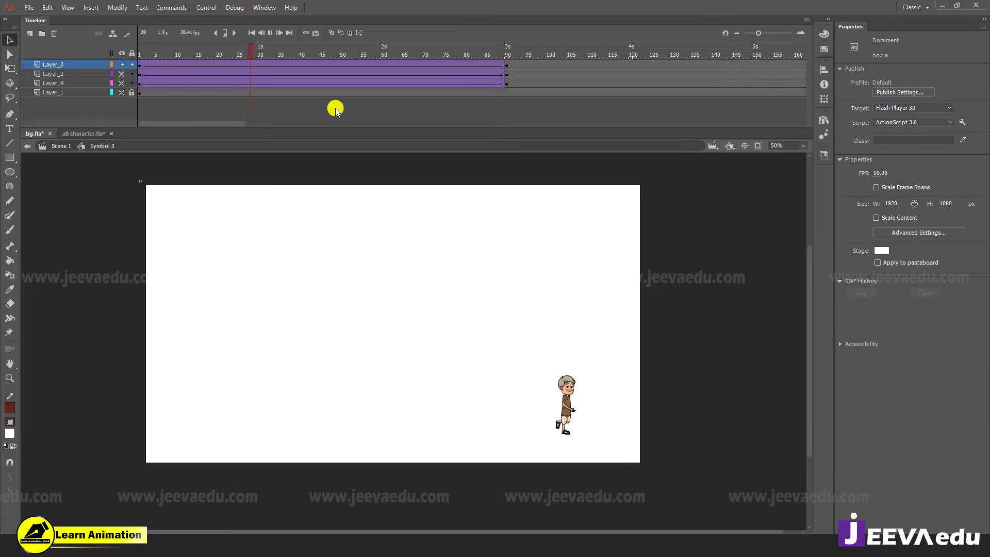
{"action": "left_click", "coordinate": [211, 66]}
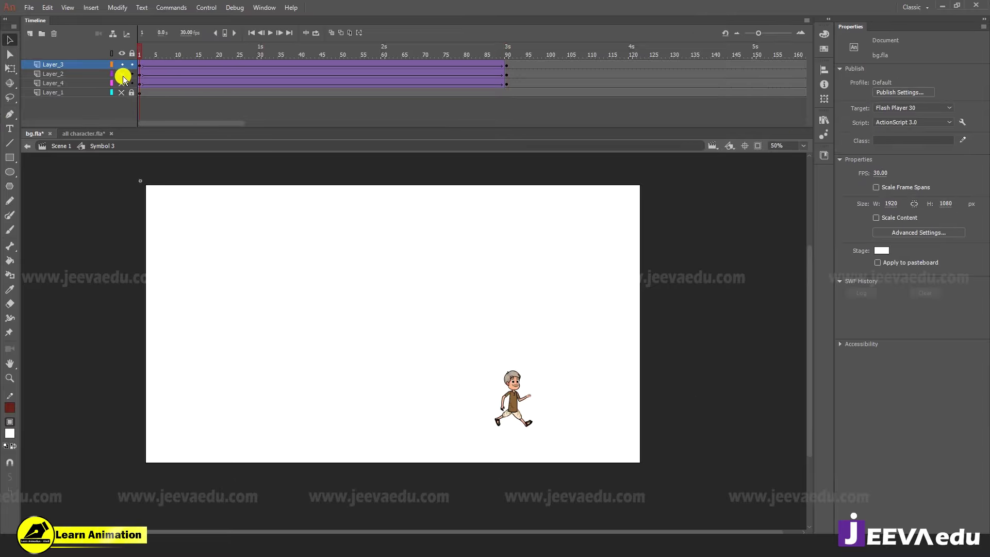
Show the background layer and scrub between frames 1 and 21 to check the grey-haired man's walk against it
{"action": "left_click", "coordinate": [121, 93]}
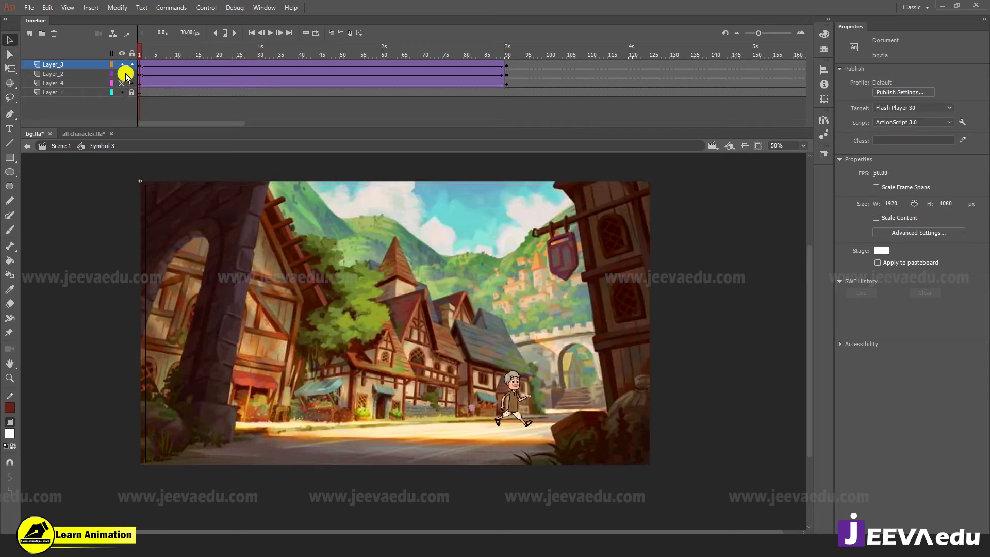
{"action": "left_click_drag", "start_coordinate": [140, 48], "coordinate": [64, 88]}
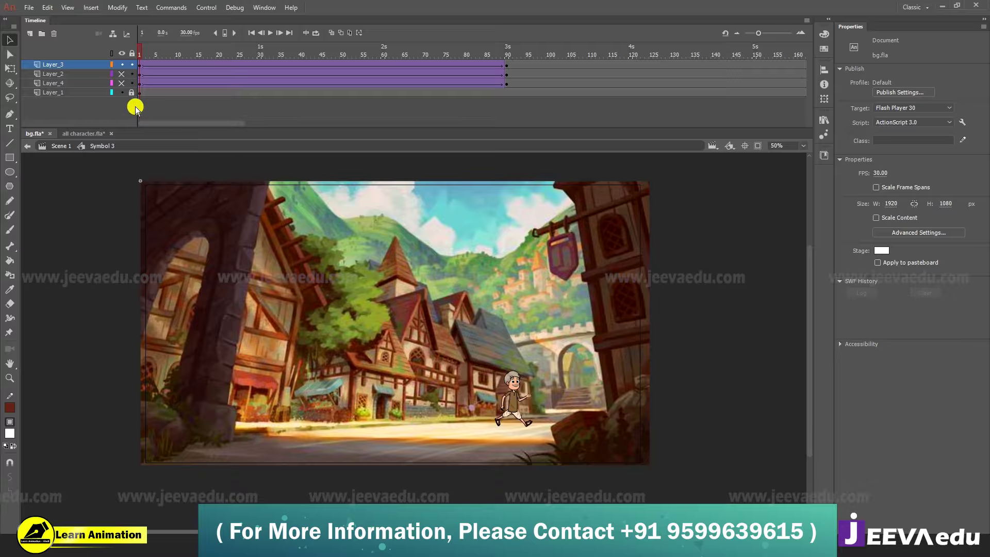
{"action": "left_click", "coordinate": [121, 73]}
{"action": "left_click", "coordinate": [121, 73]}
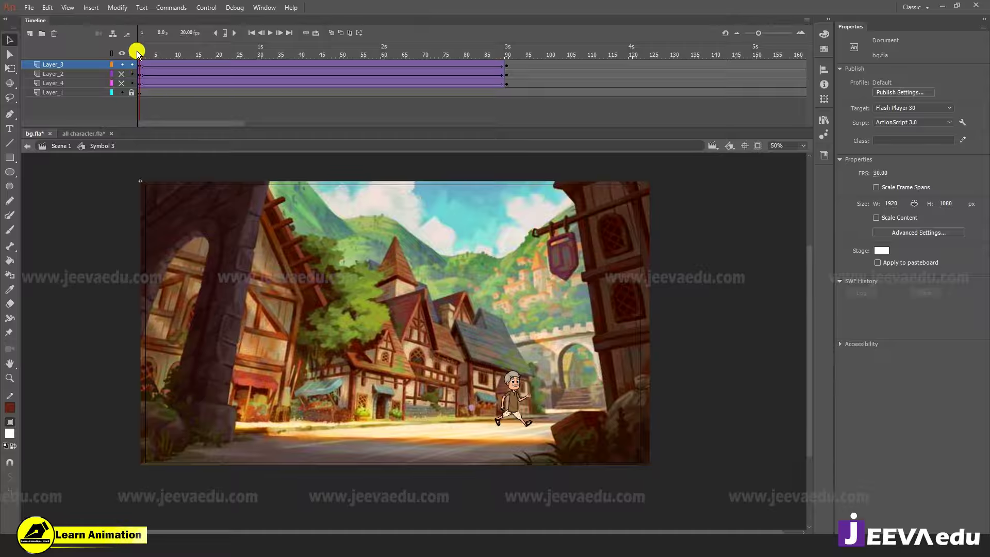
{"action": "left_click_drag", "start_coordinate": [145, 55], "coordinate": [221, 91]}
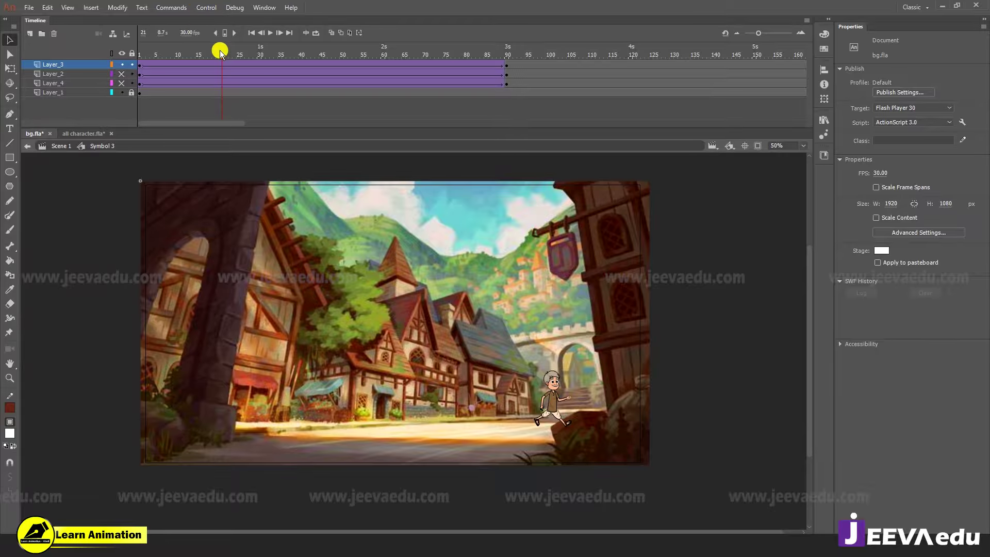
{"action": "left_click_drag", "start_coordinate": [220, 52], "coordinate": [140, 51]}
Show the moustached man's Layer_2 along with the background, leaving the green-clothed figure's layer hidden
{"action": "left_click", "coordinate": [121, 83]}
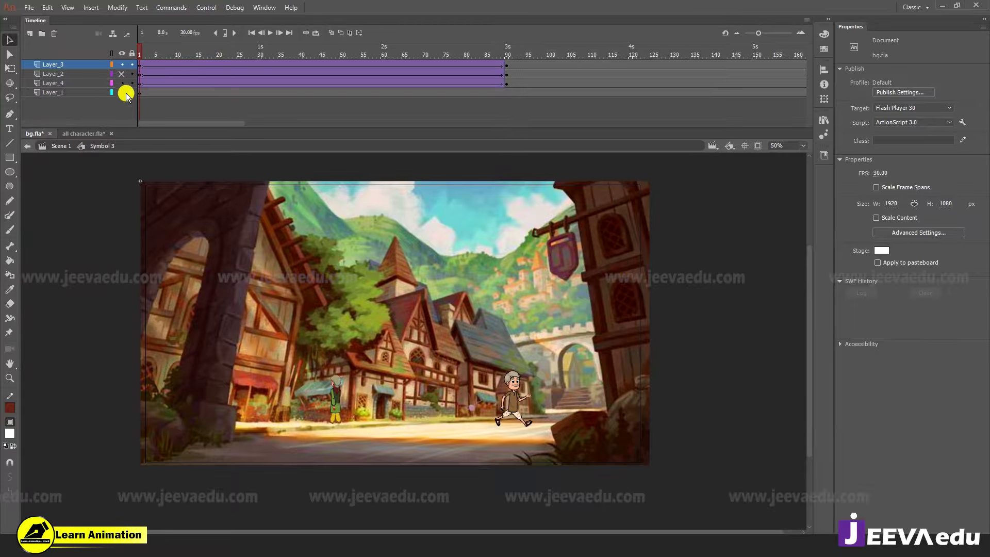
{"action": "left_click", "coordinate": [123, 91]}
{"action": "left_click", "coordinate": [122, 83]}
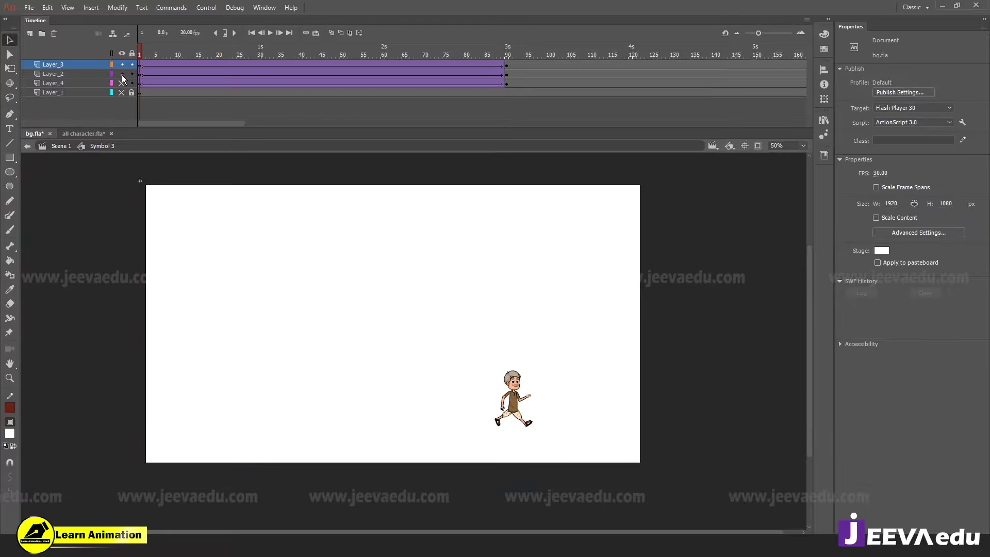
{"action": "left_click", "coordinate": [122, 75]}
{"action": "left_click", "coordinate": [122, 93]}
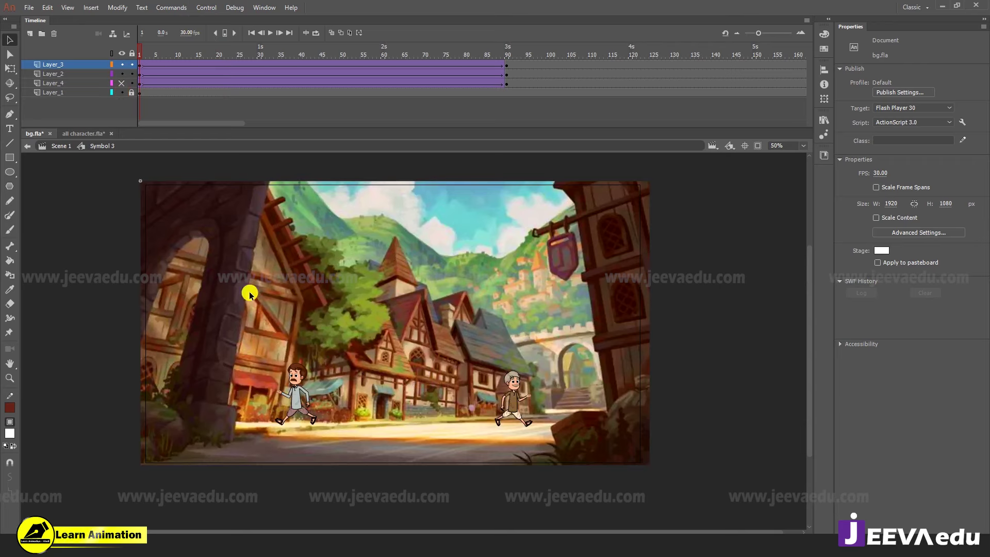
At frame 90, move the moustached man beyond the stage's left edge to about X -174, Y 651, and preview his walk
{"action": "left_click", "coordinate": [510, 75]}
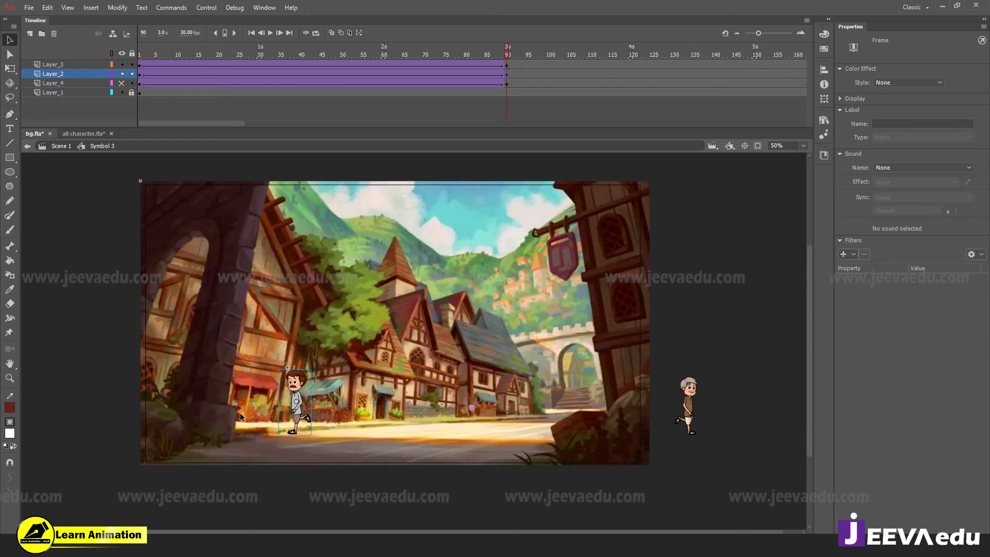
{"action": "left_click_drag", "start_coordinate": [292, 412], "coordinate": [101, 395]}
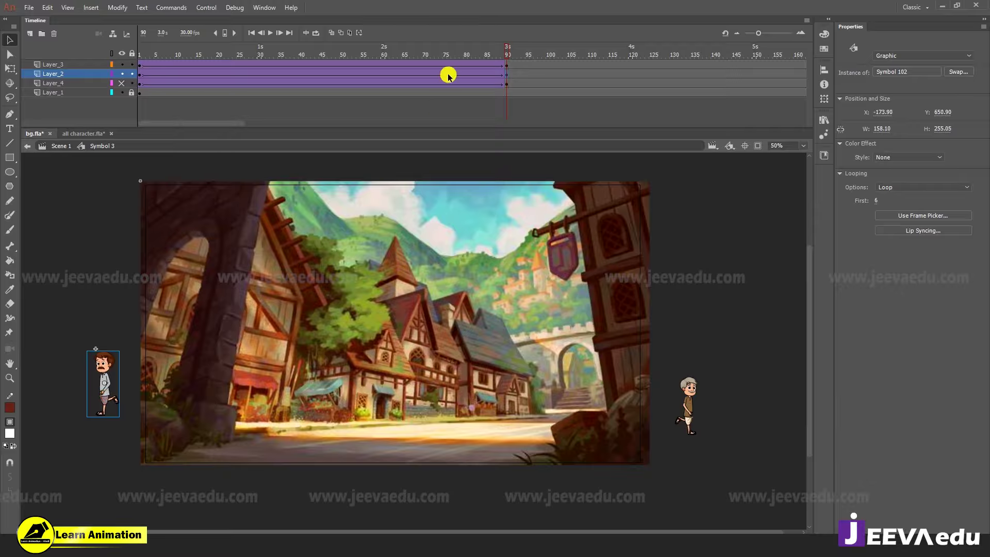
{"action": "key", "text": "Return"}
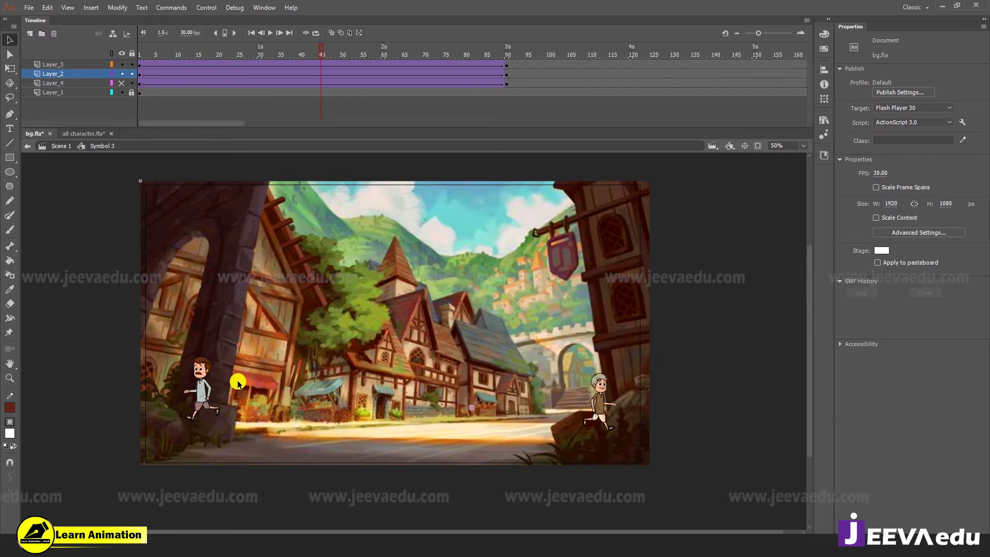
{"action": "left_click", "coordinate": [224, 422]}
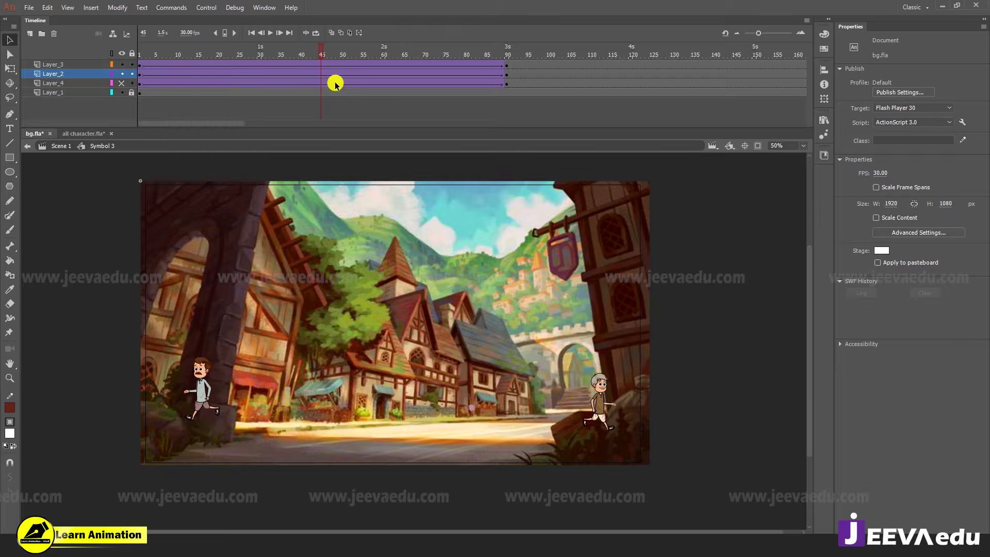
Isolate Layer_2, play it, and move the moustached man at frame 90 farther off stage to about X -212, Y 643
{"action": "left_click_drag", "start_coordinate": [326, 57], "coordinate": [1, 103]}
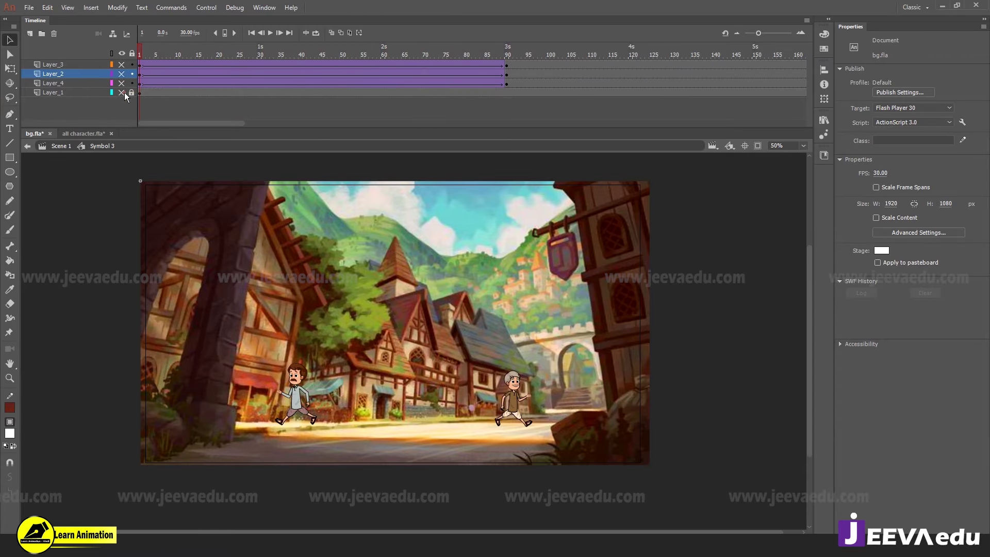
{"action": "left_click_drag", "start_coordinate": [122, 92], "coordinate": [121, 65]}
{"action": "left_click", "coordinate": [122, 74]}
{"action": "key", "text": "Return"}
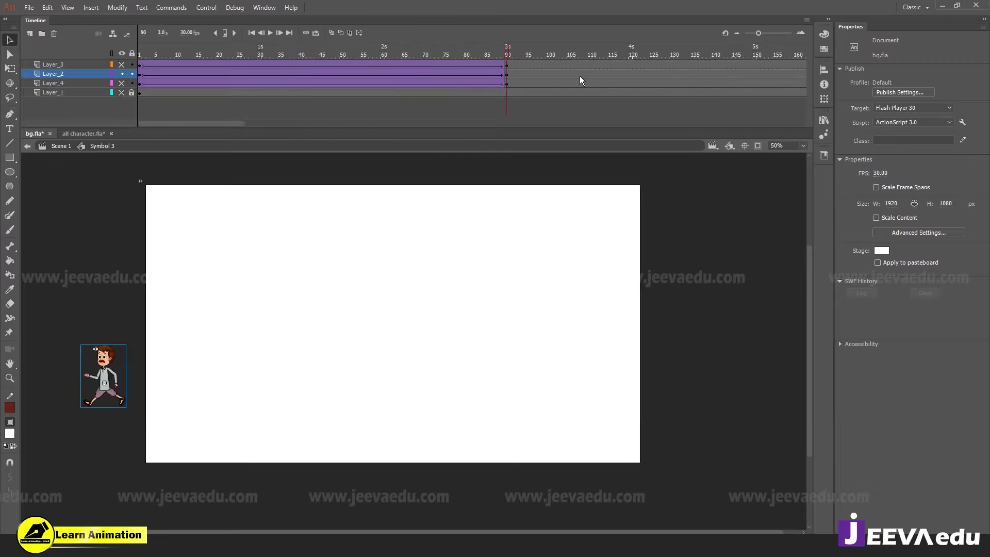
{"action": "left_click", "coordinate": [507, 75]}
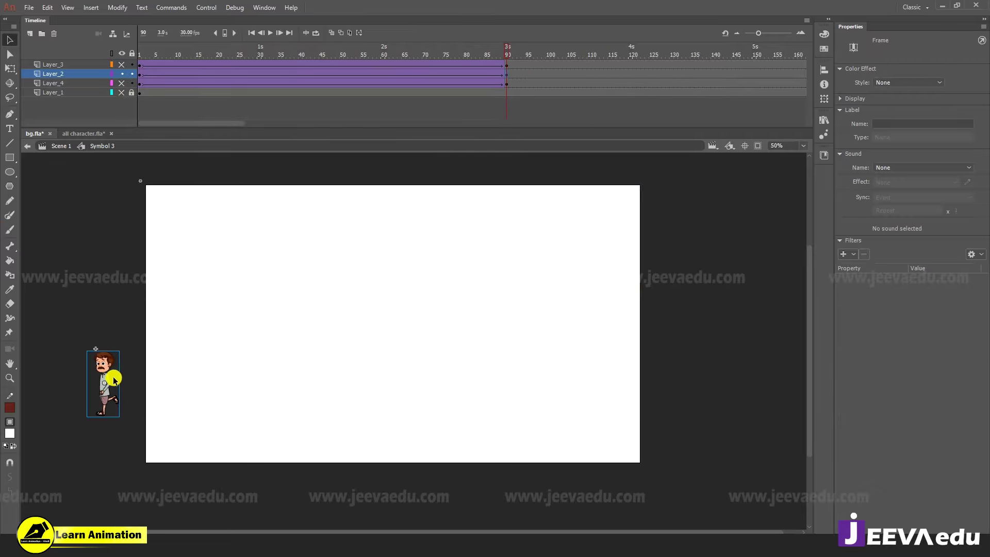
{"action": "left_click_drag", "start_coordinate": [106, 392], "coordinate": [96, 392]}
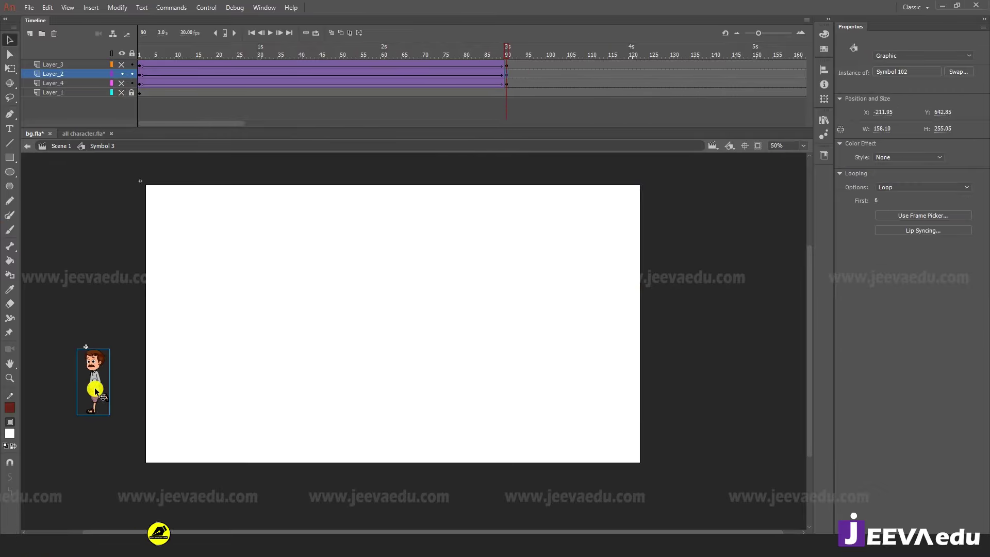
Scale the moustached man at frame 90 to 104% and preview his walk against the village background
{"action": "key", "text": "ctrl+alt+s"}
{"action": "type", "text": "104"}
{"action": "key", "text": "Return"}
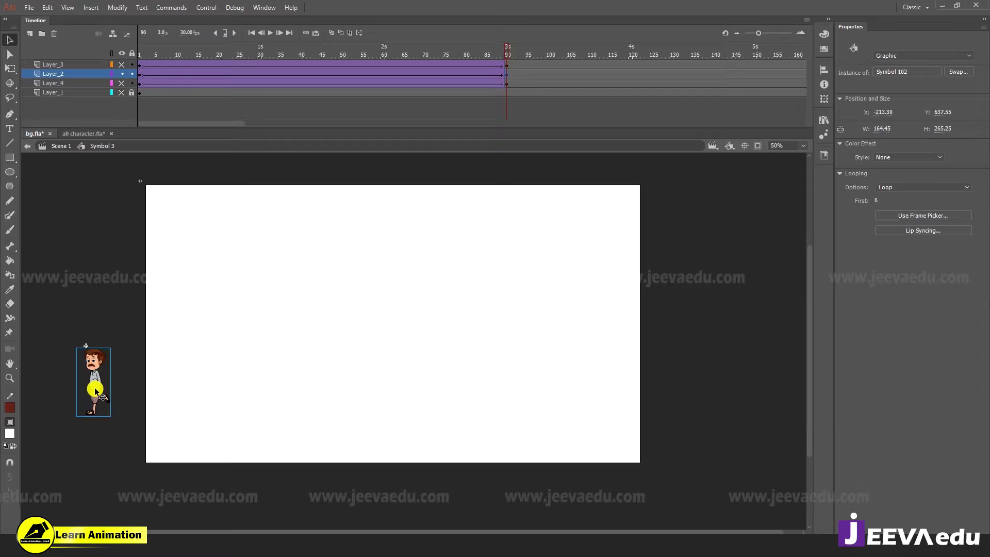
{"action": "key", "text": "Return"}
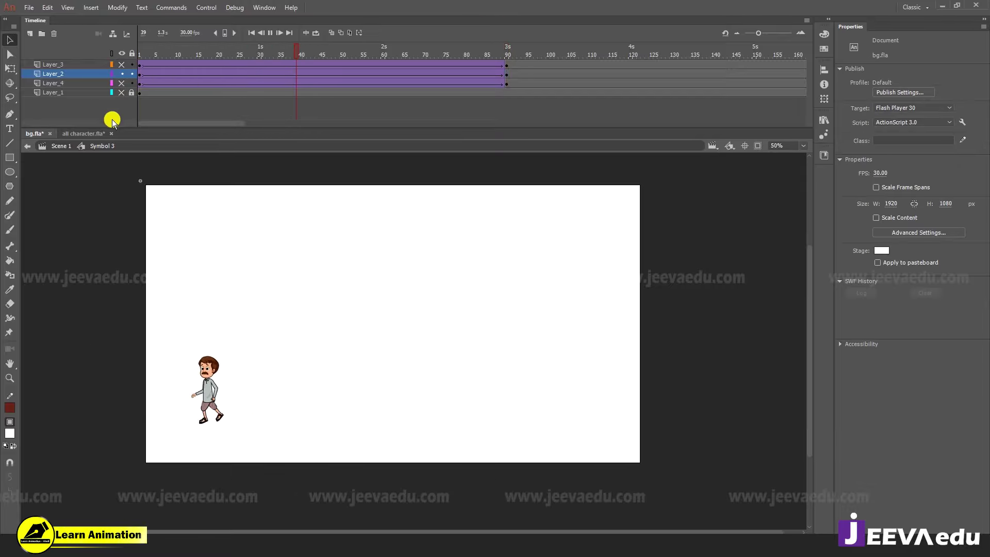
{"action": "left_click", "coordinate": [122, 92]}
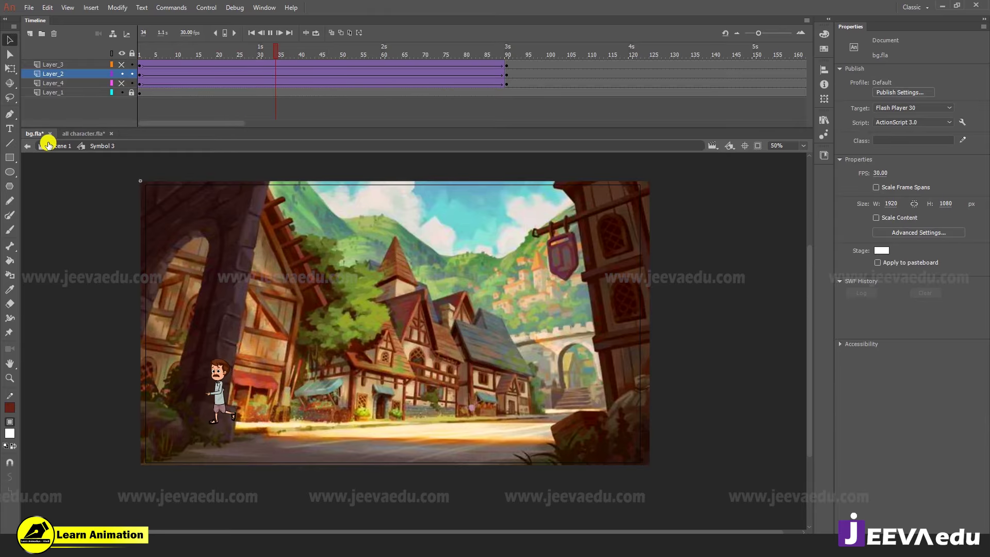
{"action": "left_click", "coordinate": [190, 115]}
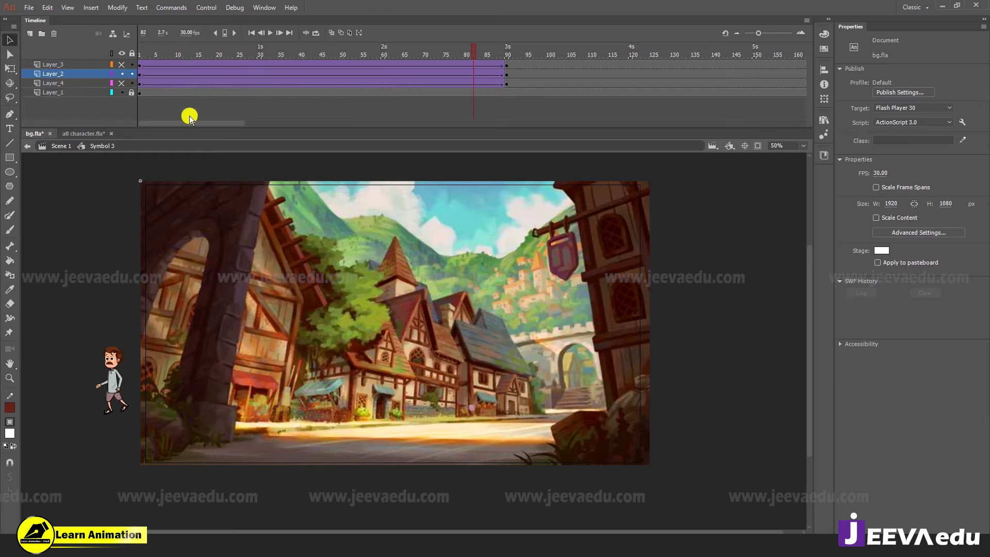
{"action": "left_click_drag", "start_coordinate": [423, 64], "coordinate": [114, 92]}
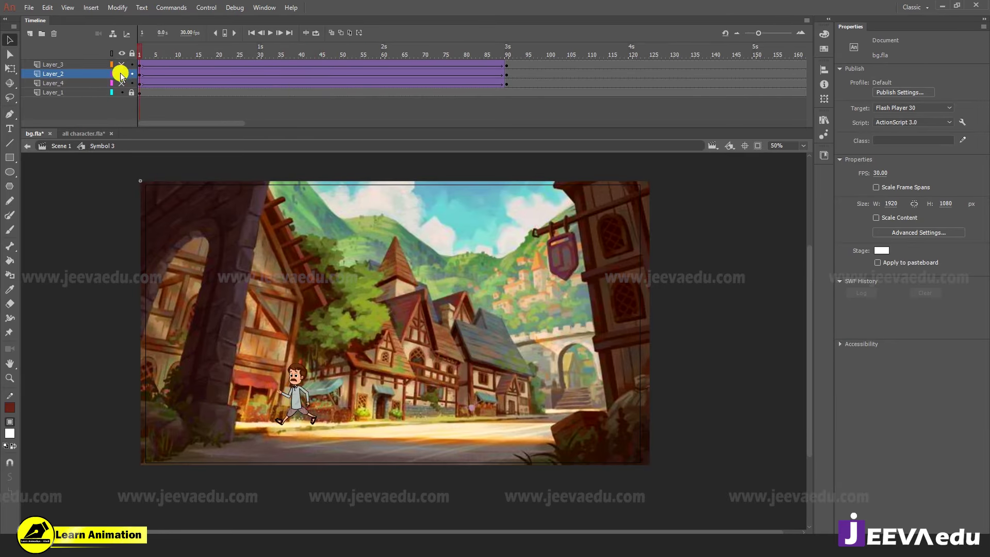
Hide Layer_2, show the green-clothed figure's Layer_4, and scale the figure down at frame 90
{"action": "left_click", "coordinate": [121, 74]}
{"action": "left_click", "coordinate": [121, 83]}
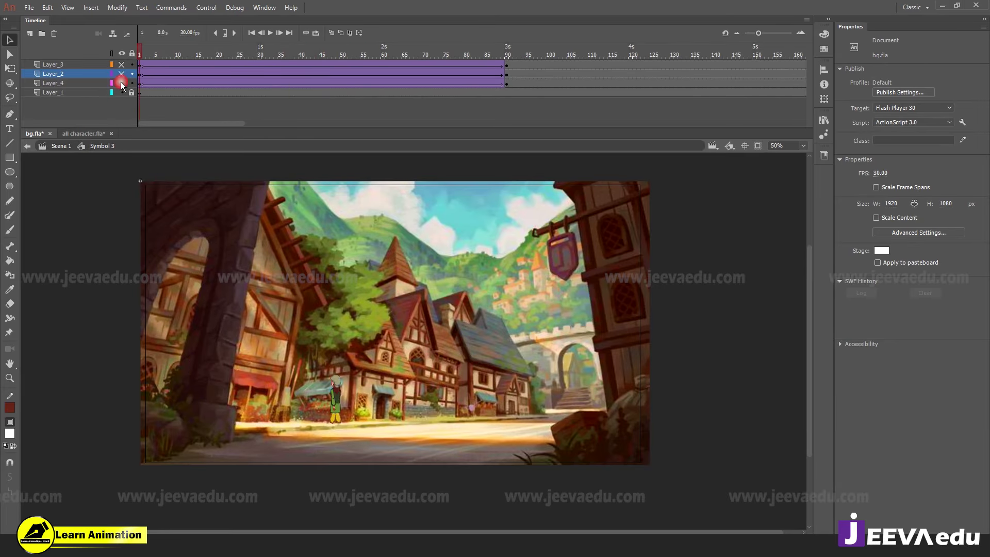
{"action": "left_click", "coordinate": [338, 397]}
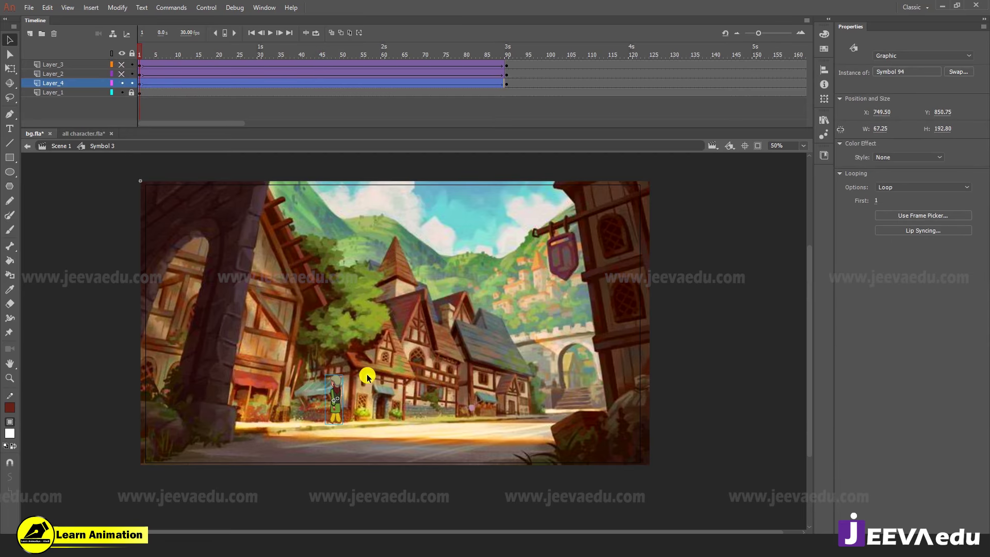
{"action": "left_click", "coordinate": [506, 82]}
{"action": "key", "text": "ctrl+alt+s"}
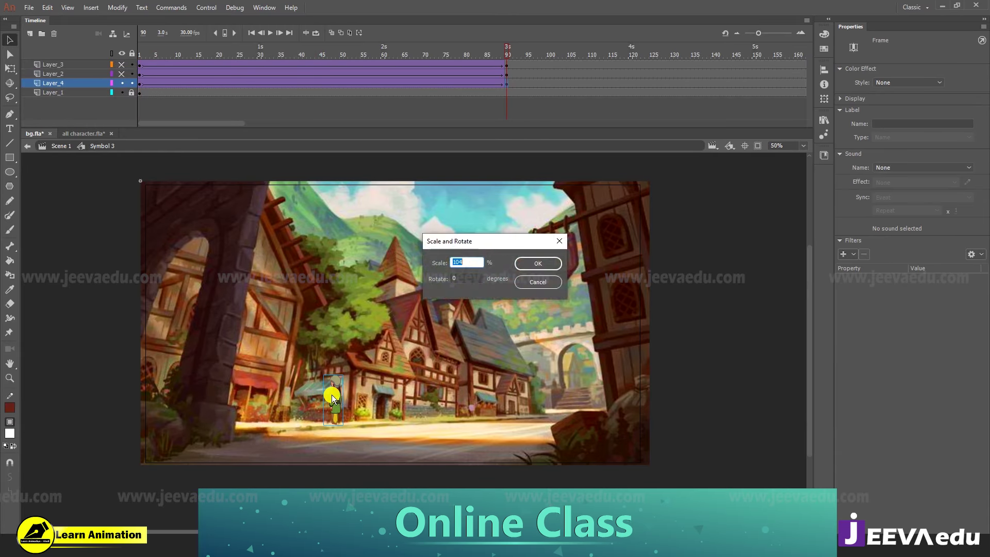
{"action": "type", "text": "920"}
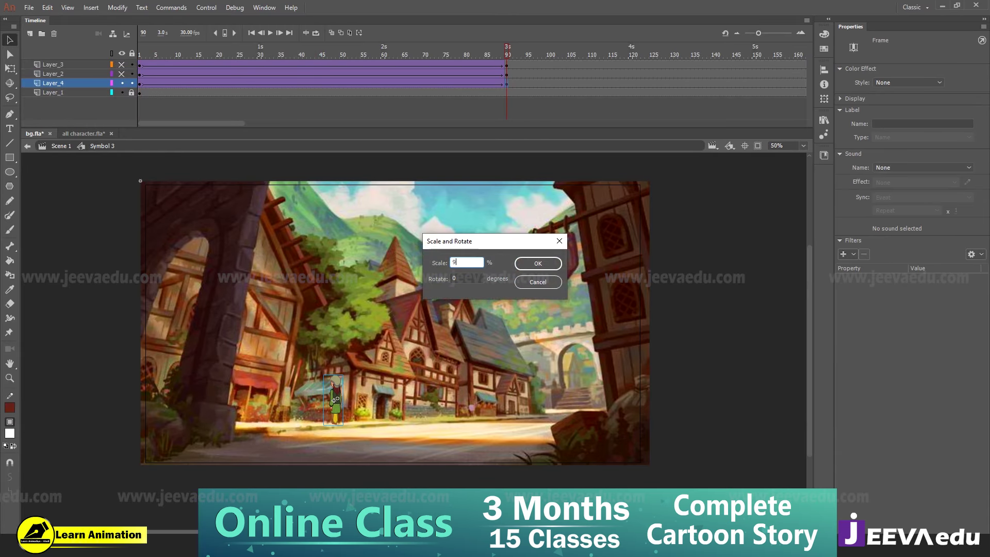
{"action": "key", "text": "Return"}
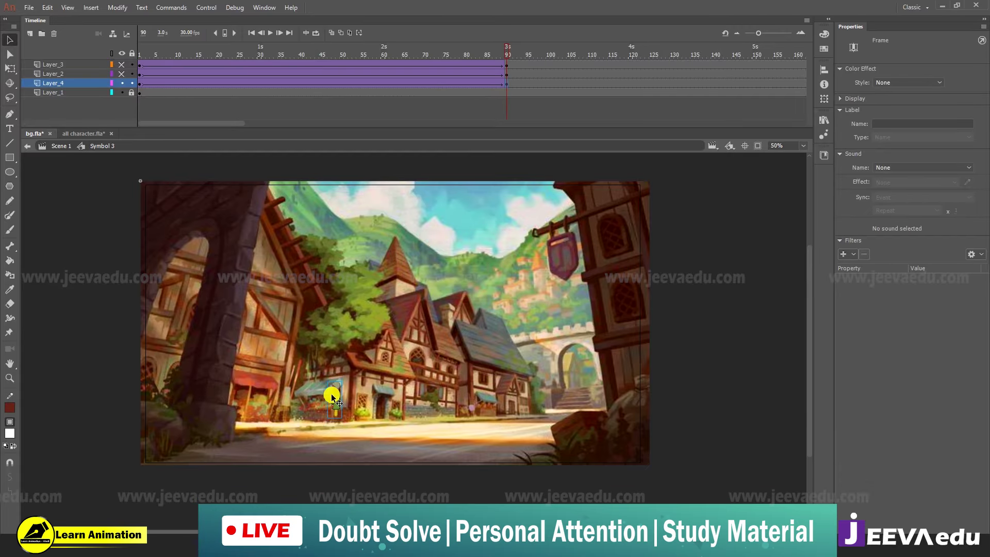
At frame 90, move the green-clothed figure to the red-awning doorway at about X 467, Y 834, and play the walk
{"action": "left_click", "coordinate": [338, 408]}
{"action": "left_click_drag", "start_coordinate": [301, 407], "coordinate": [263, 404]}
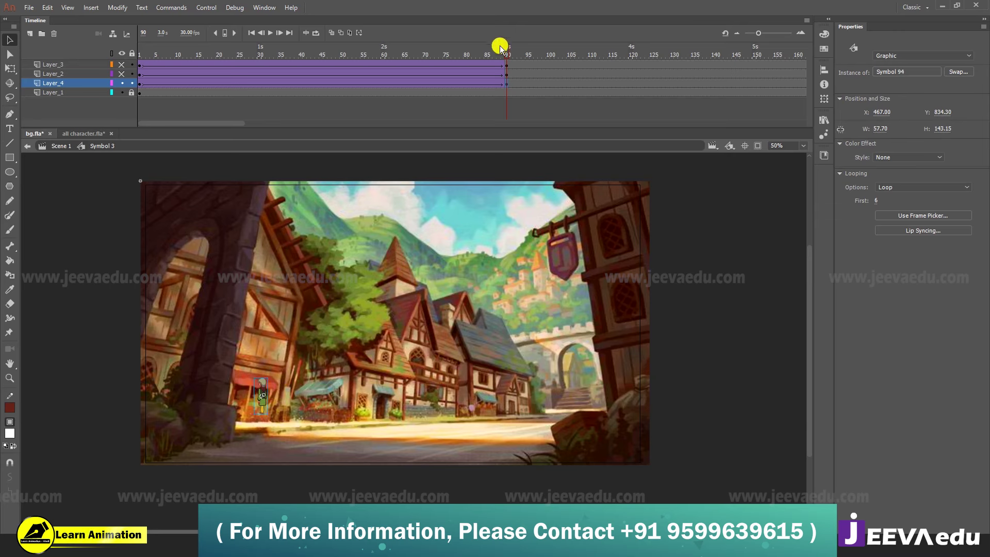
{"action": "key", "text": "Return"}
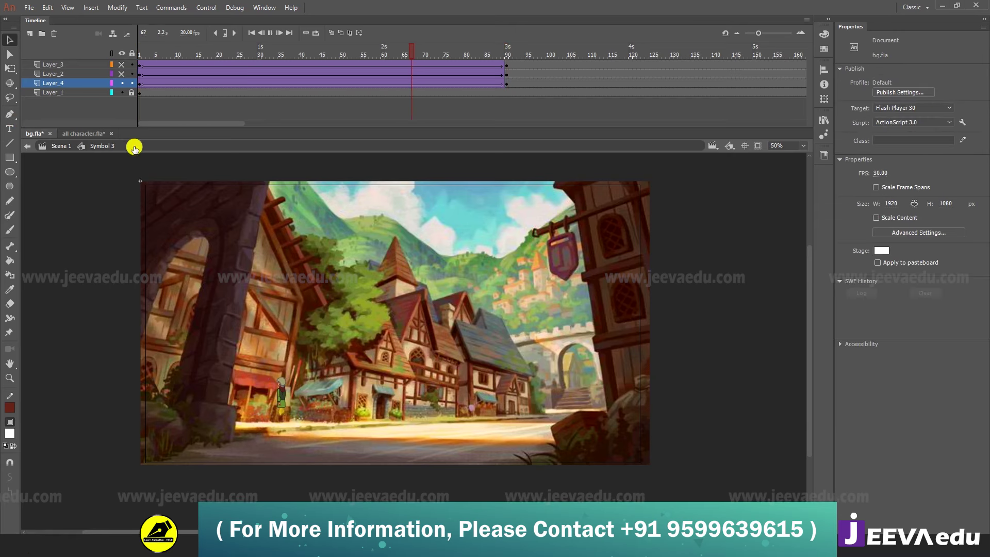
Lower the green-clothed figure at frame 90 to about Y 848 and preview the walk against the background
{"action": "left_click", "coordinate": [507, 57]}
{"action": "left_click", "coordinate": [261, 403]}
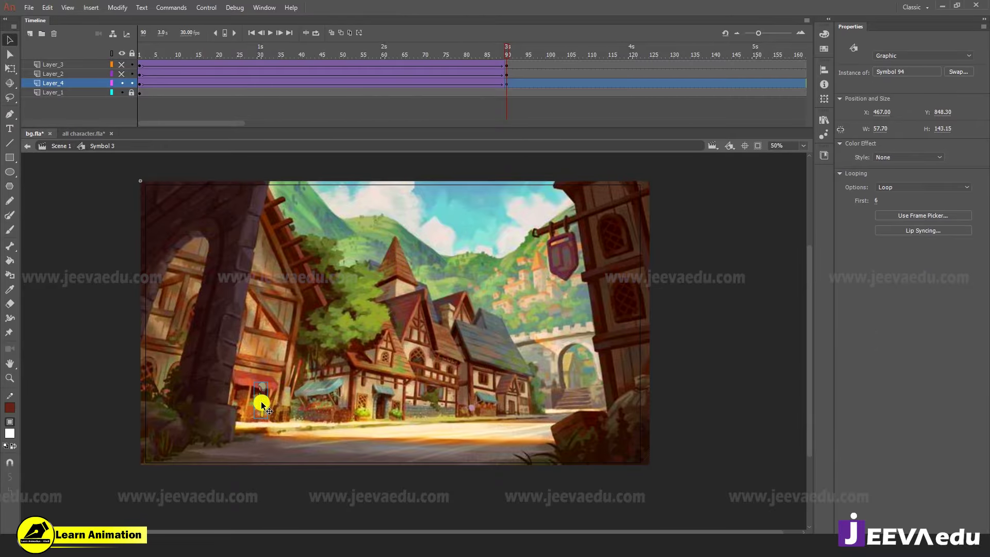
{"action": "left_click_drag", "start_coordinate": [515, 63], "coordinate": [140, 66]}
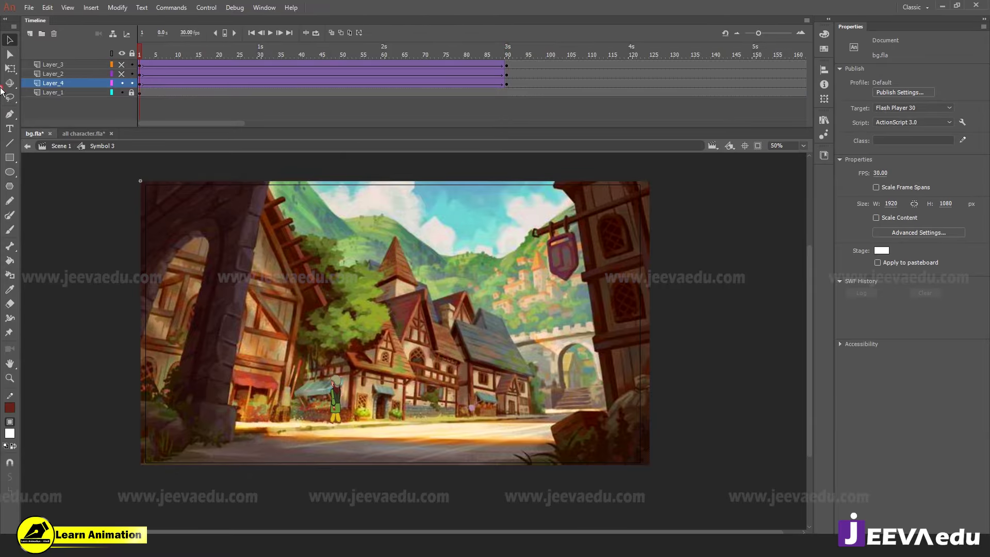
{"action": "left_click", "coordinate": [122, 93]}
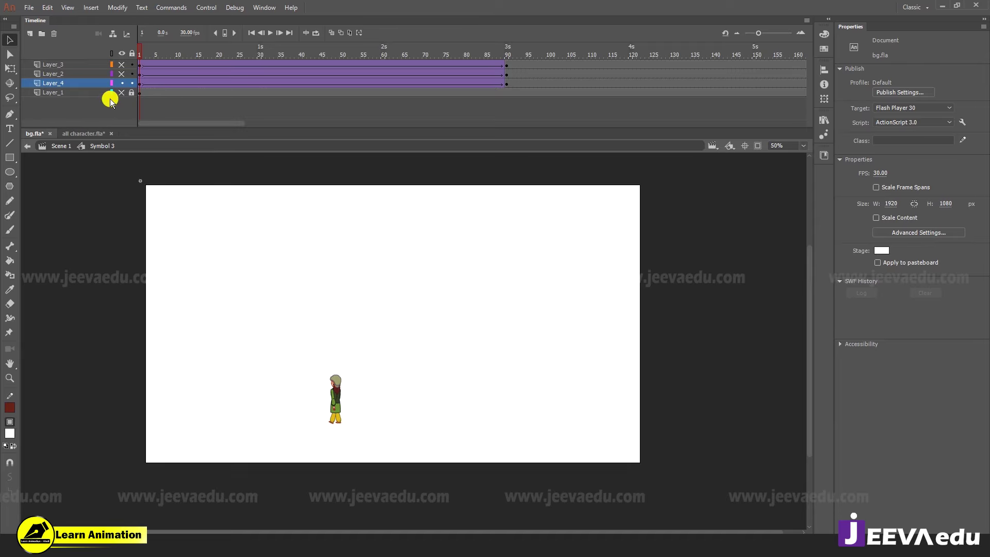
{"action": "left_click", "coordinate": [122, 93]}
{"action": "key", "text": "Return"}
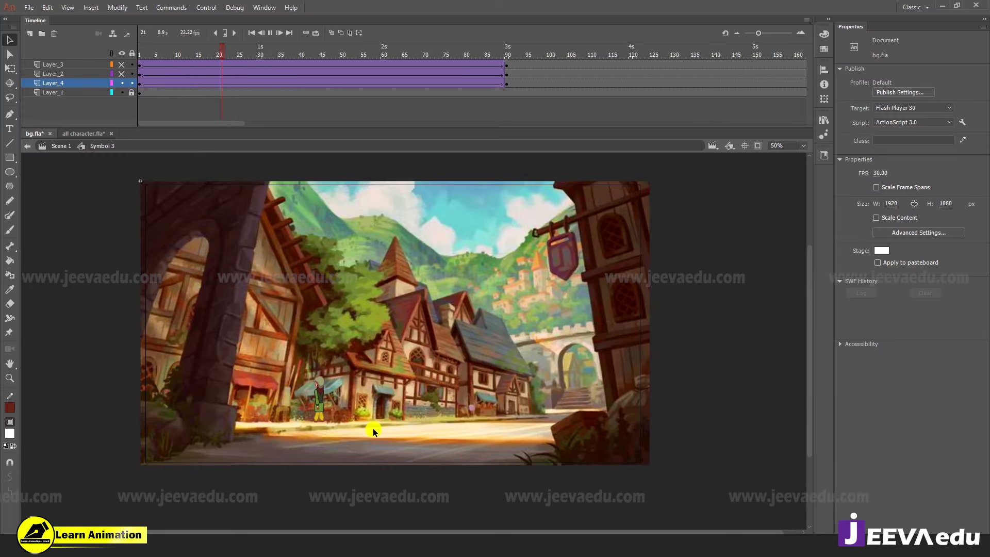
{"action": "key", "text": "Return"}
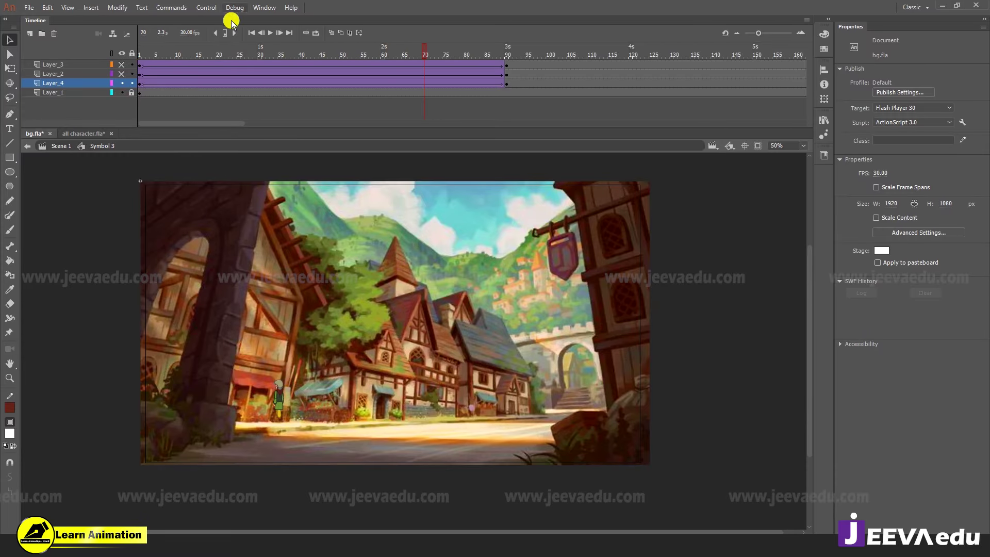
Show all three character layers from frame 1, clip the content outside the stage, and preview the combined animation
{"action": "key", "text": "shift+comma"}
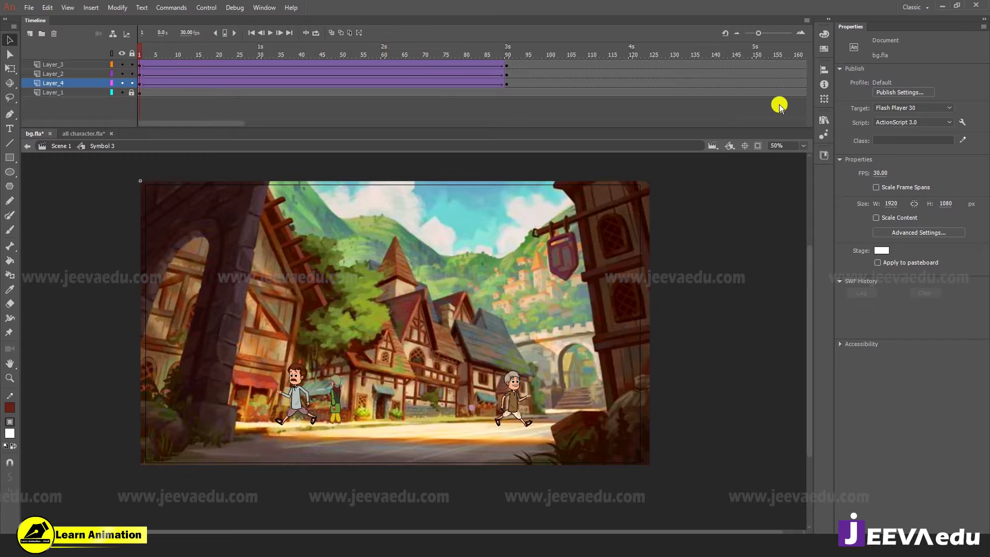
{"action": "left_click", "coordinate": [758, 146]}
{"action": "key", "text": "Return"}
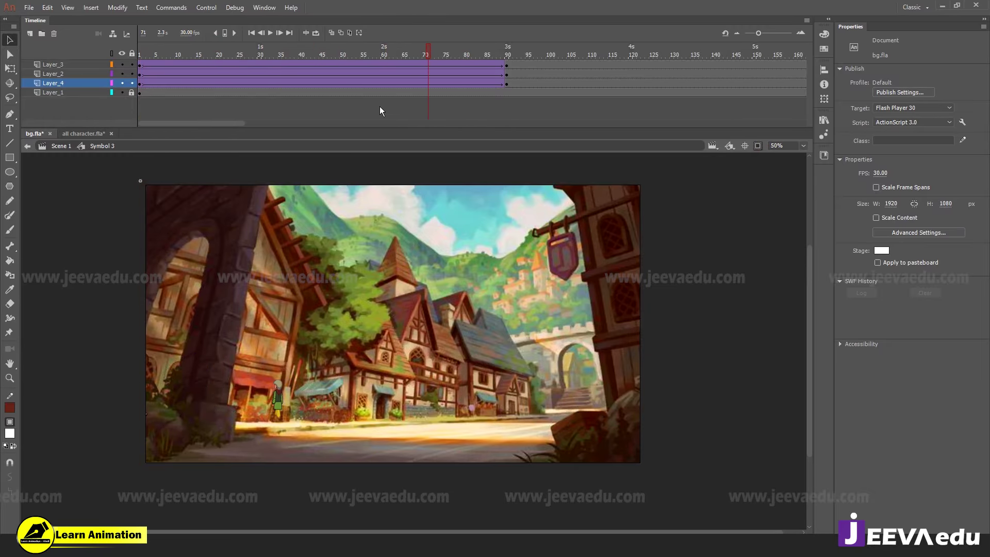
{"action": "left_click", "coordinate": [157, 166]}
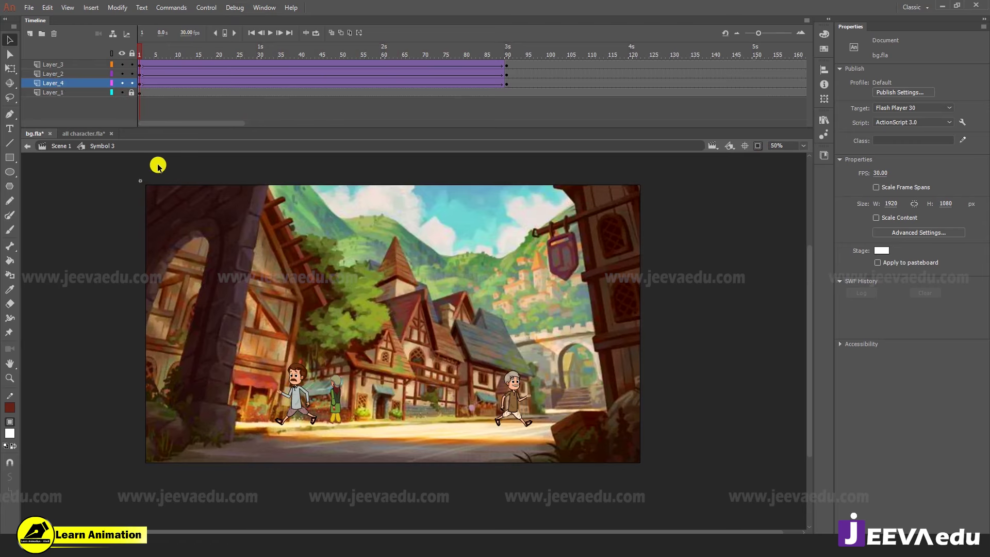
Hide Layer_2 and Layer_4 while keeping the background visible, and add a new layer above Layer_3 with the other layers locked
{"action": "left_click", "coordinate": [122, 74]}
{"action": "left_click", "coordinate": [122, 92]}
{"action": "left_click", "coordinate": [122, 83]}
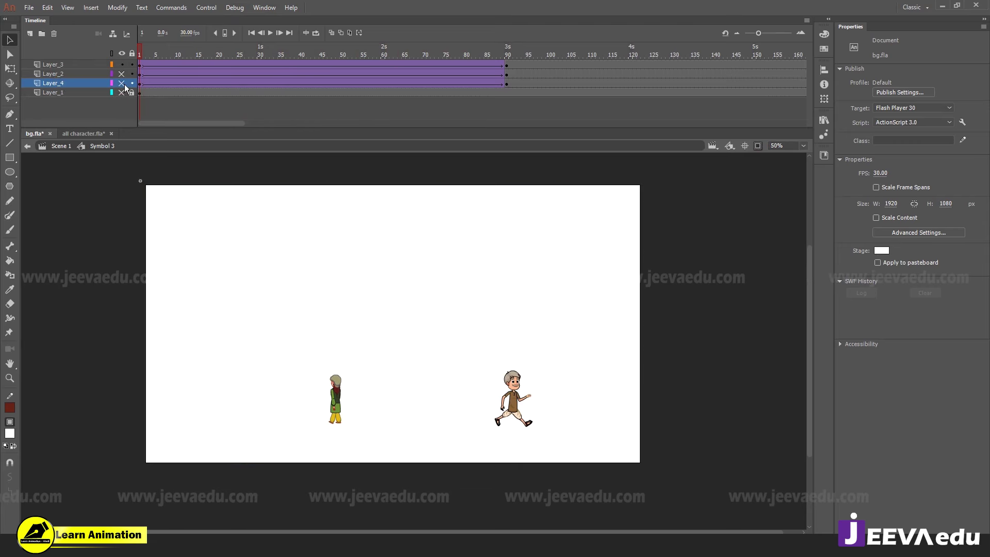
{"action": "left_click", "coordinate": [122, 92]}
{"action": "left_click", "coordinate": [91, 63]}
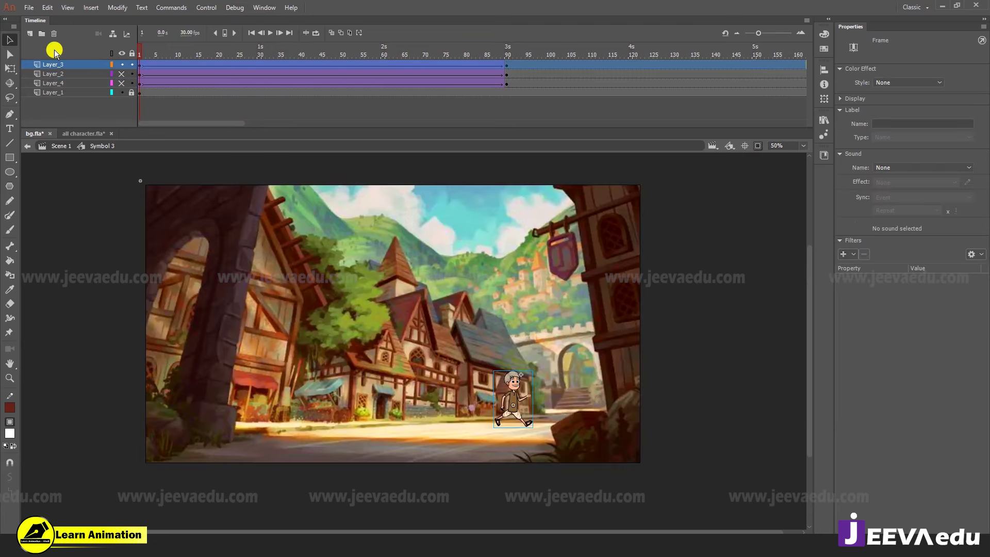
{"action": "left_click", "coordinate": [29, 33]}
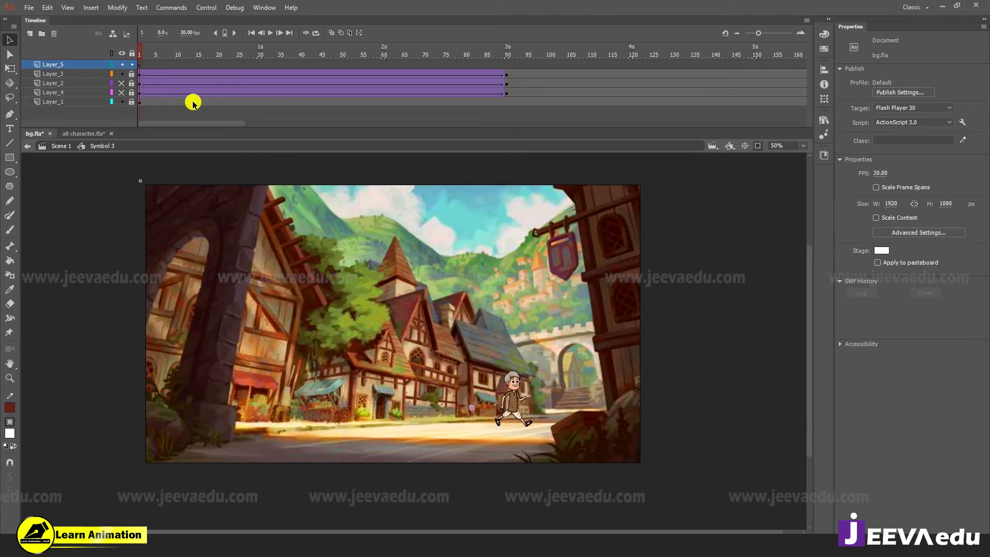
At frame 26, show the rulers and place horizontal guides at about Y 995 and Y 625 around the grey-haired man's path
{"action": "left_click_drag", "start_coordinate": [151, 47], "coordinate": [244, 85]}
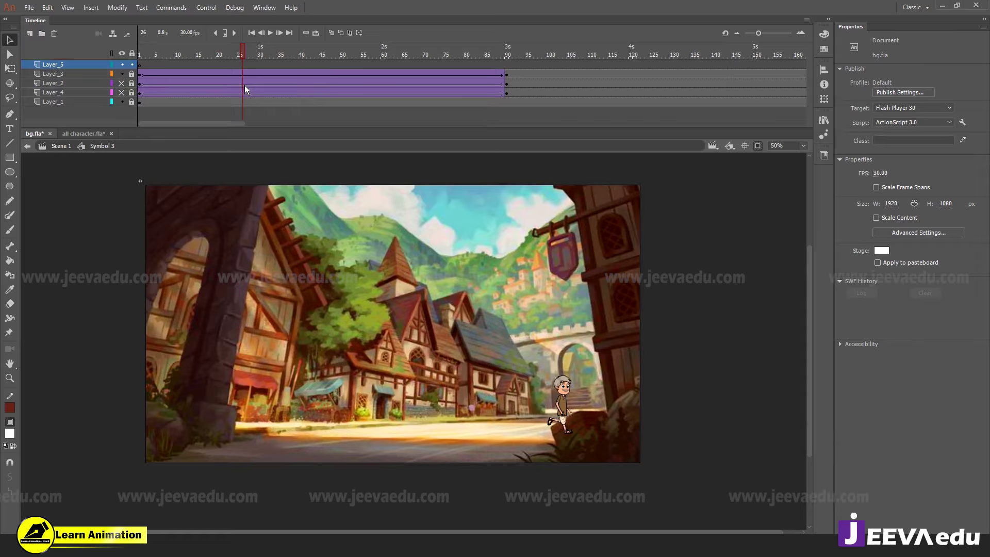
{"action": "right_click", "coordinate": [713, 238]}
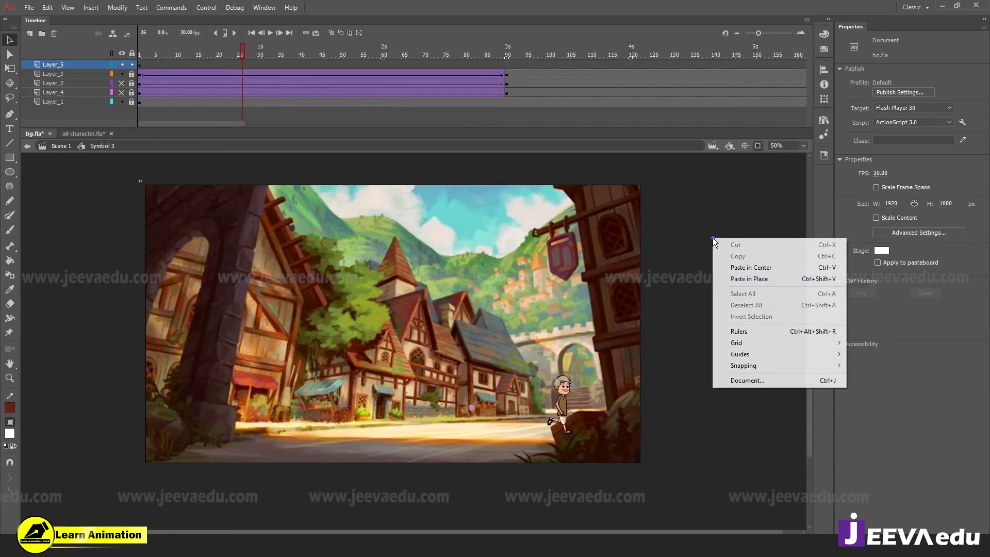
{"action": "left_click", "coordinate": [745, 332]}
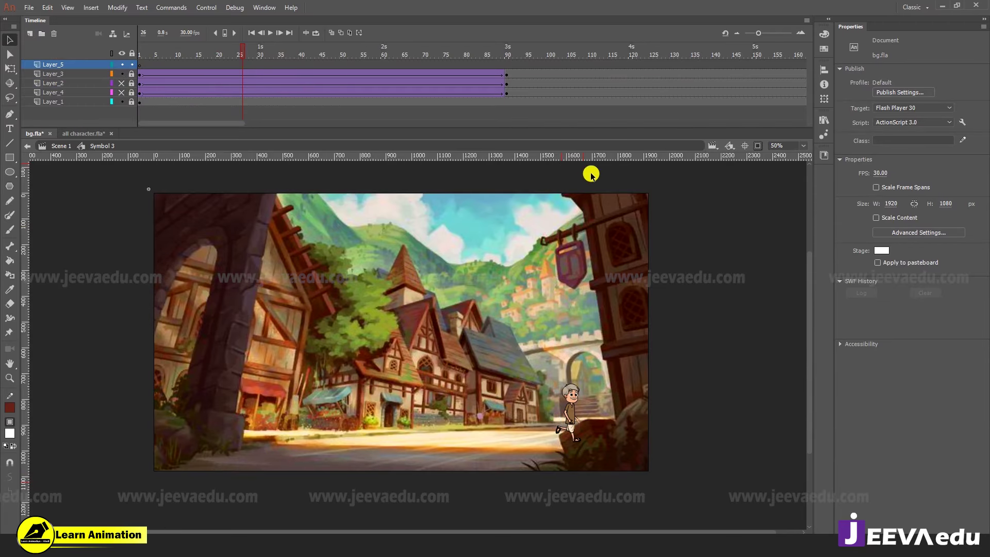
{"action": "left_click_drag", "start_coordinate": [598, 158], "coordinate": [587, 450]}
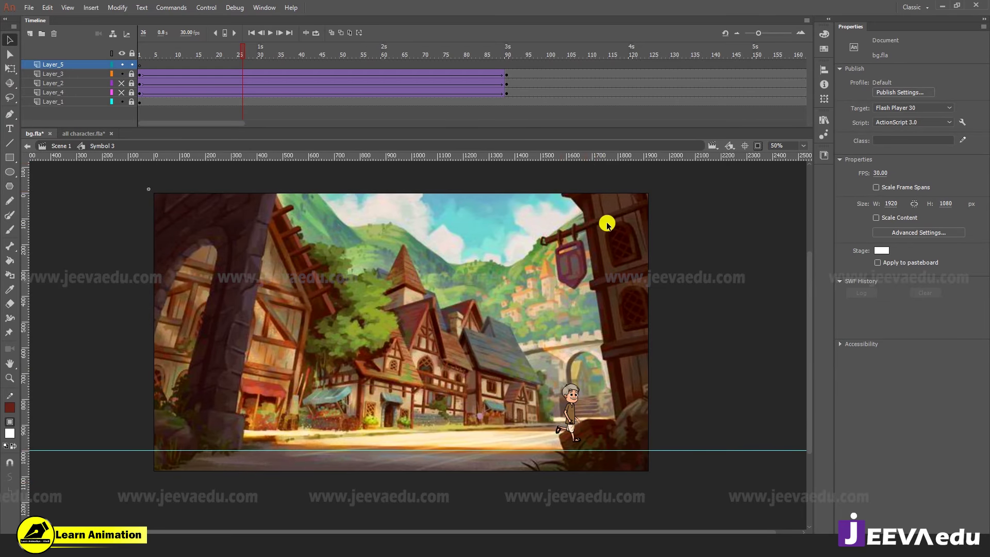
{"action": "left_click_drag", "start_coordinate": [607, 158], "coordinate": [608, 354]}
{"action": "left_click", "coordinate": [637, 373]}
{"action": "left_click", "coordinate": [569, 442]}
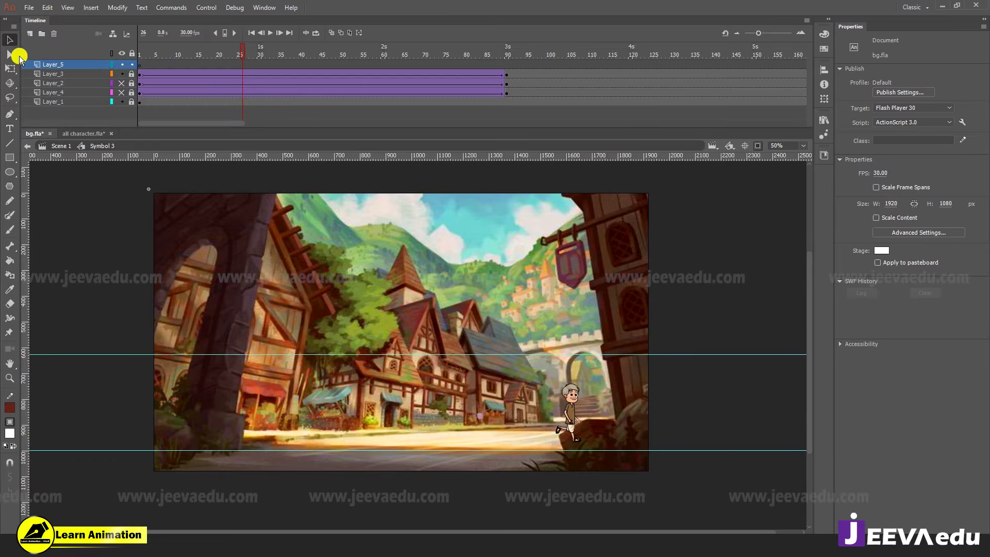
At frame 1, draw a short red line with the Line tool on the new layer, along the wooden beam's edge beside the stone arch
{"action": "key", "text": "z"}
{"action": "left_click", "coordinate": [545, 434]}
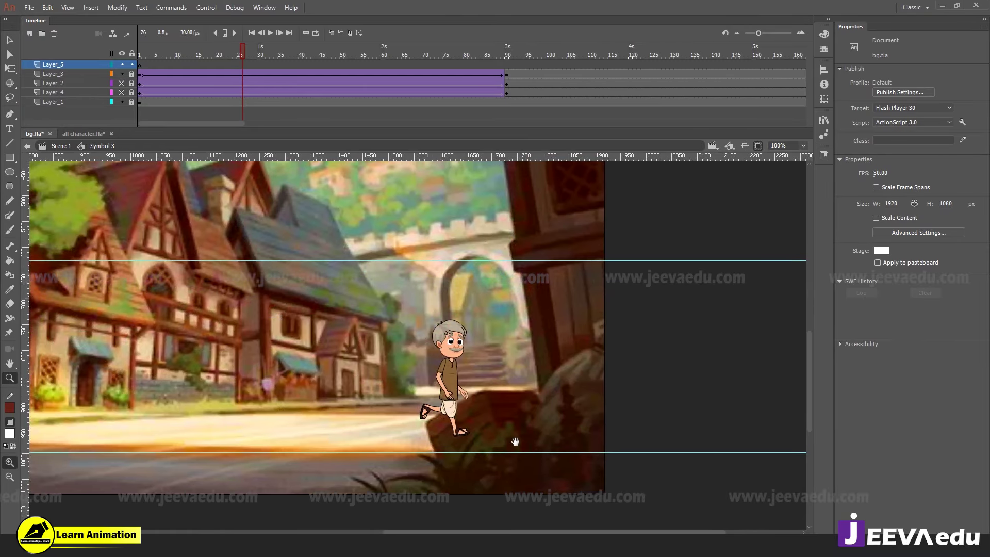
{"action": "left_click_drag", "start_coordinate": [515, 442], "coordinate": [491, 462]}
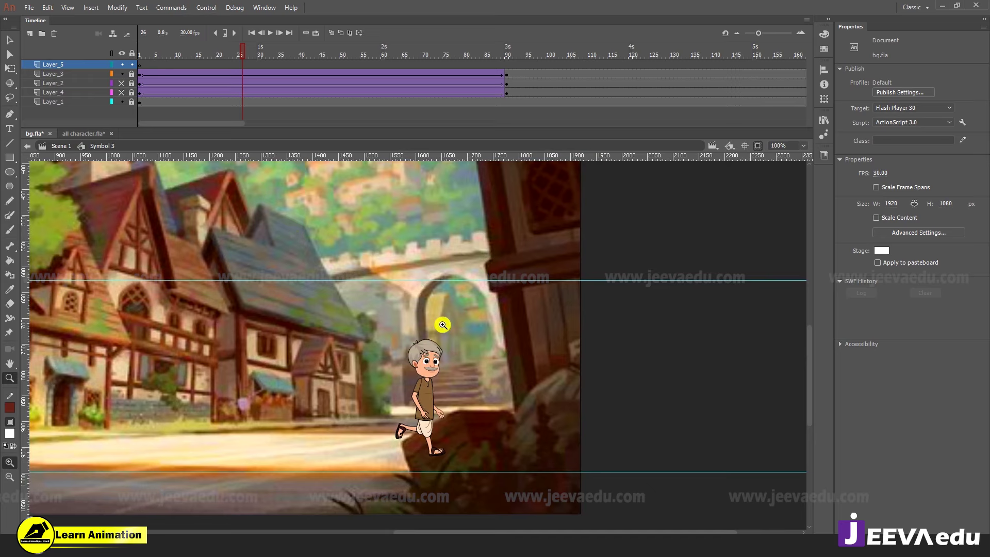
{"action": "left_click_drag", "start_coordinate": [215, 63], "coordinate": [125, 71]}
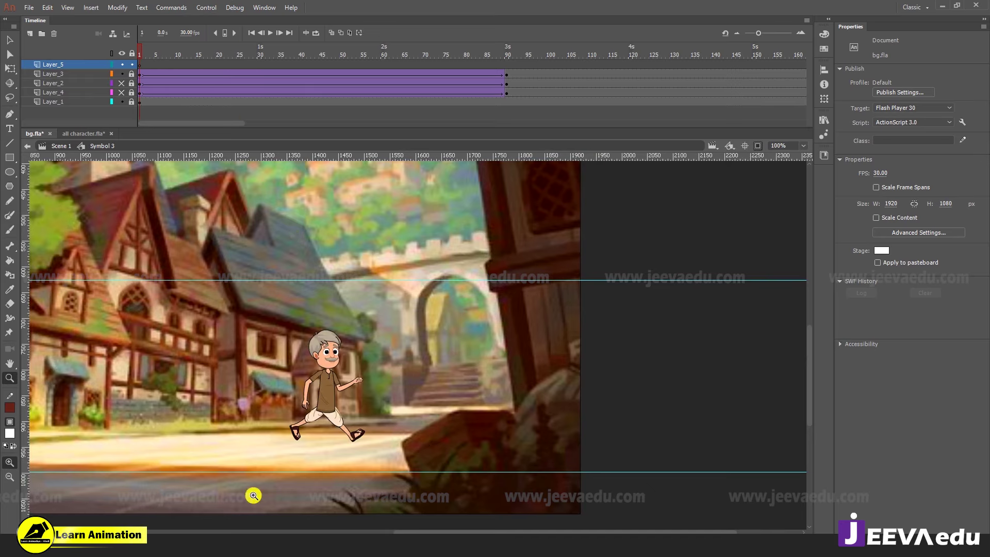
{"action": "left_click", "coordinate": [490, 340]}
{"action": "left_click_drag", "start_coordinate": [471, 347], "coordinate": [486, 371]}
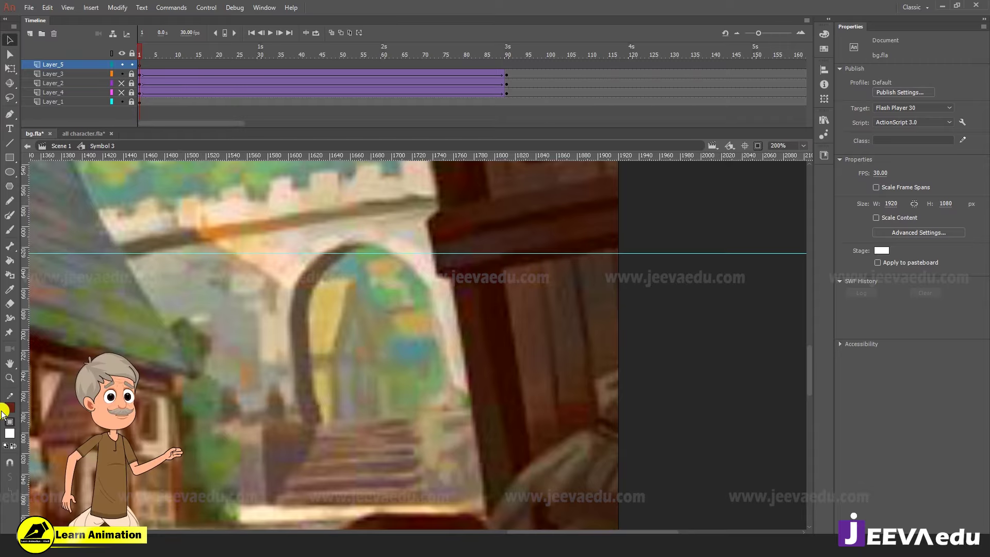
{"action": "key", "text": "n"}
{"action": "left_click", "coordinate": [10, 406]}
{"action": "left_click", "coordinate": [49, 349]}
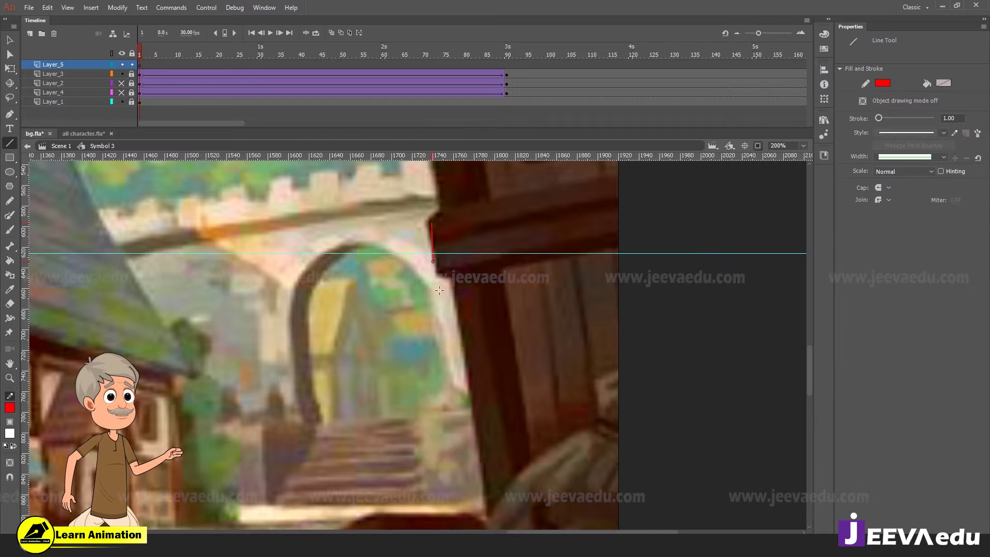
{"action": "left_click_drag", "start_coordinate": [443, 298], "coordinate": [443, 299]}
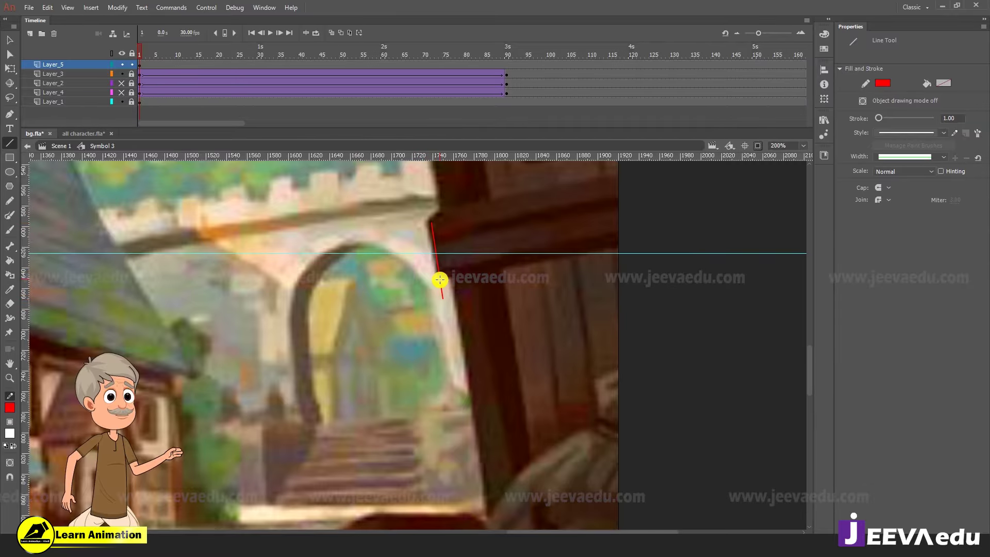
Reshape the red line with the Selection tool so it bends around the beam's lower corner and onto the post's edge
{"action": "key", "text": "v"}
{"action": "left_click", "coordinate": [444, 287], "text": "ctrl"}
{"action": "left_click_drag", "start_coordinate": [408, 318], "coordinate": [403, 317]}
{"action": "left_click_drag", "start_coordinate": [415, 369], "coordinate": [417, 371]}
{"action": "left_click_drag", "start_coordinate": [471, 473], "coordinate": [471, 475]}
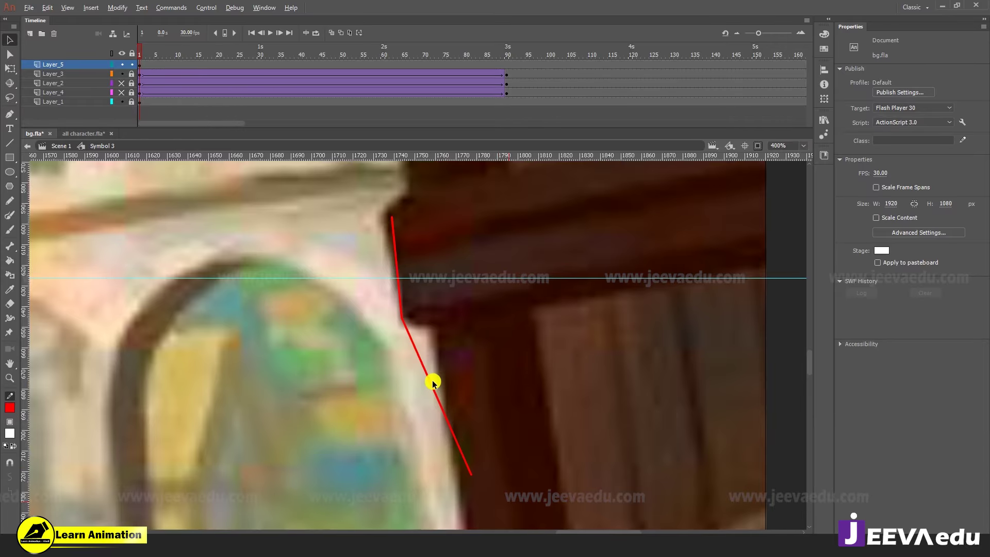
{"action": "left_click_drag", "start_coordinate": [408, 333], "coordinate": [439, 321]}
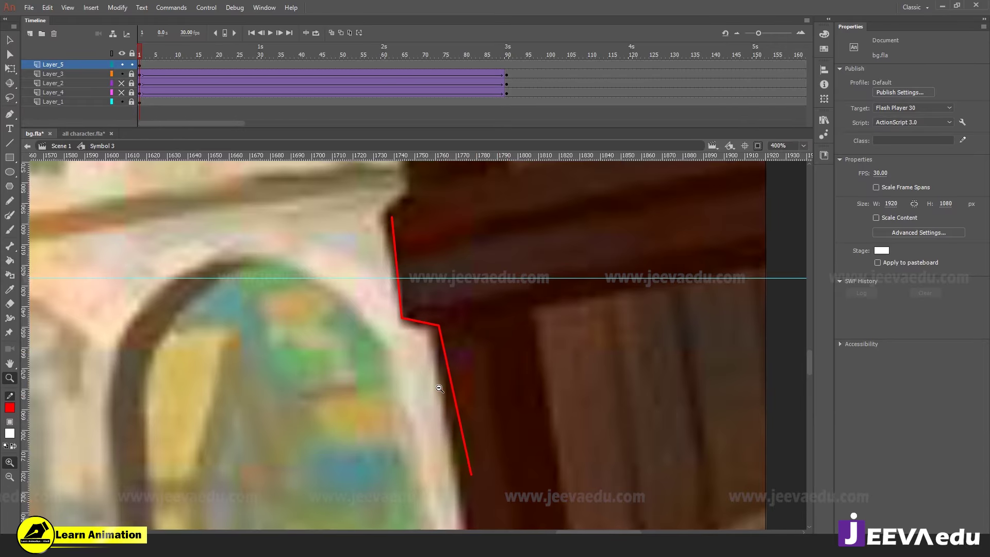
Extend the red outline straight down the post's edge to the dark block at its base
{"action": "key", "text": "ctrl+minus"}
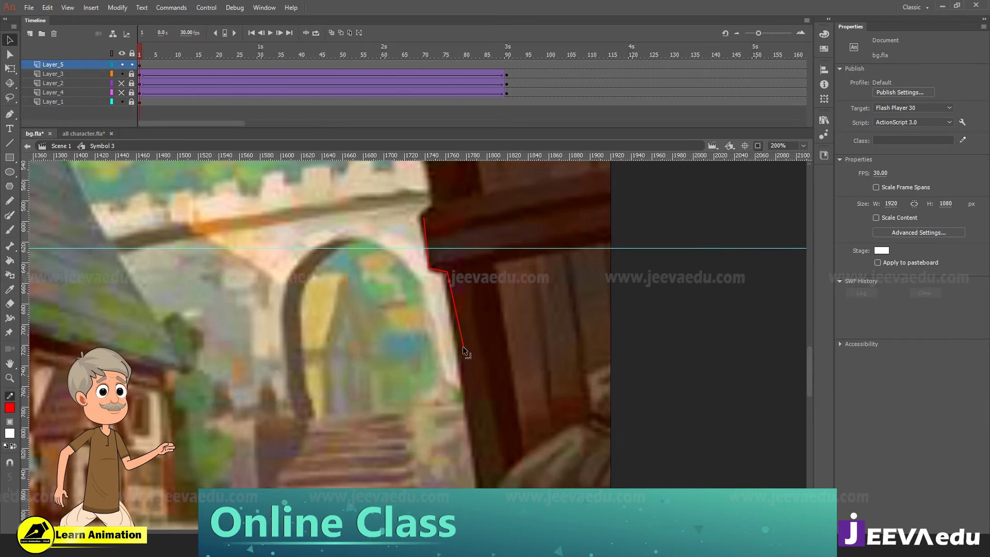
{"action": "left_click", "coordinate": [463, 351]}
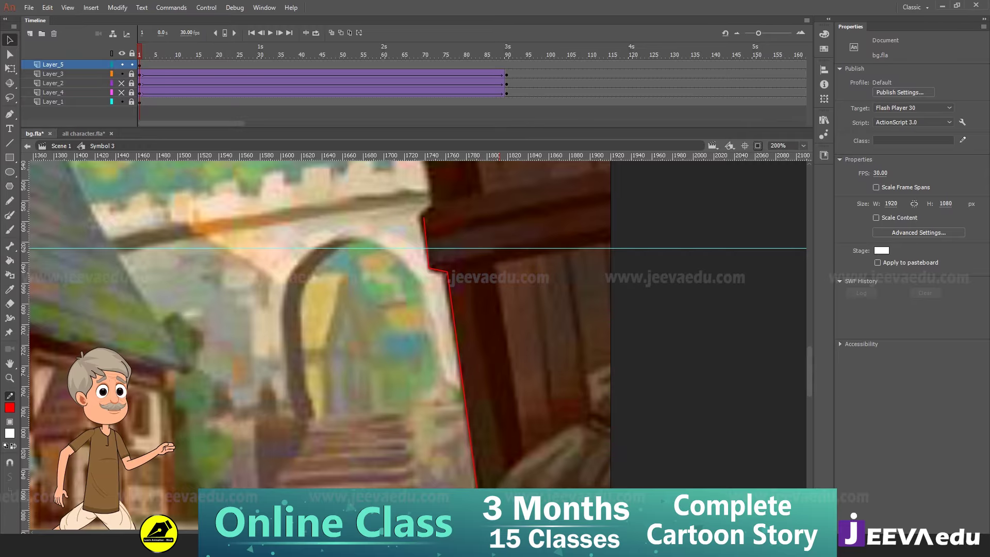
{"action": "scroll", "coordinate": [449, 478], "scroll_direction": "down", "scroll_amount": 1}
{"action": "scroll", "coordinate": [449, 477], "scroll_direction": "up", "scroll_amount": 1}
{"action": "scroll", "coordinate": [405, 358], "scroll_direction": "up", "scroll_amount": 1}
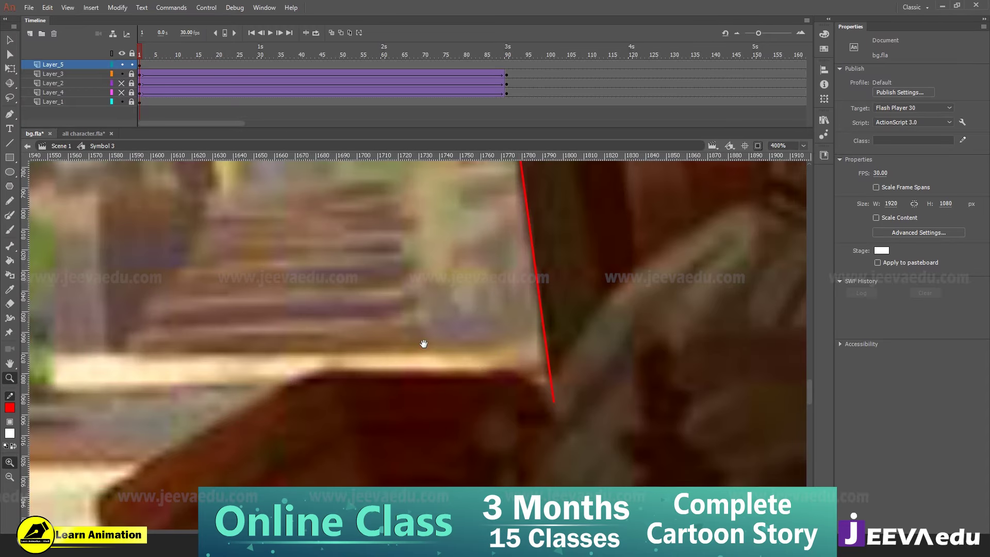
Continue the outline around the notch at the post's base, along the dark block's flat top and down its slanted edge
{"action": "left_click", "coordinate": [551, 380]}
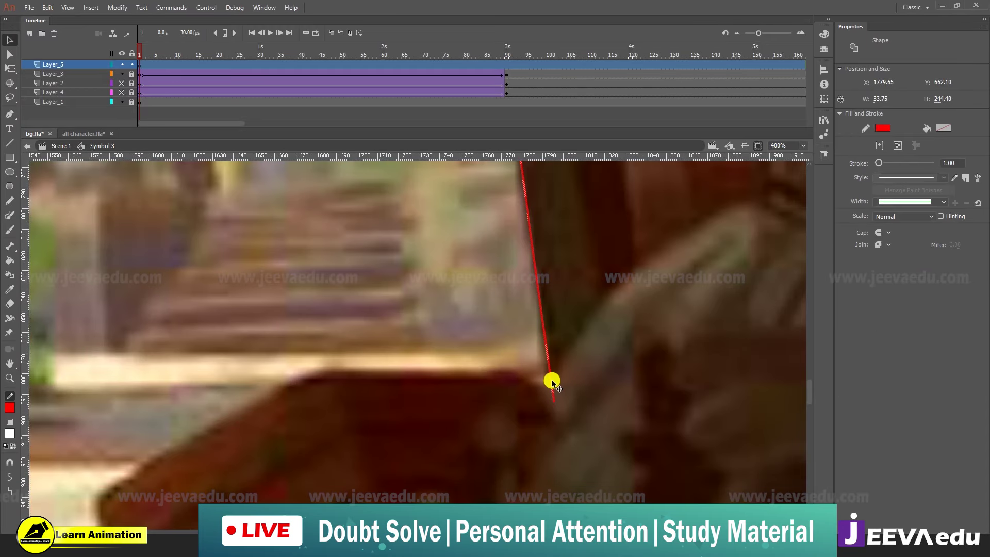
{"action": "left_click", "coordinate": [552, 379]}
{"action": "mouse_move", "coordinate": [553, 402]}
{"action": "left_mouse_down"}
{"action": "mouse_move", "coordinate": [488, 364]}
{"action": "mouse_move", "coordinate": [542, 397]}
{"action": "mouse_move", "coordinate": [530, 374]}
{"action": "mouse_move", "coordinate": [221, 391]}
{"action": "left_mouse_up"}
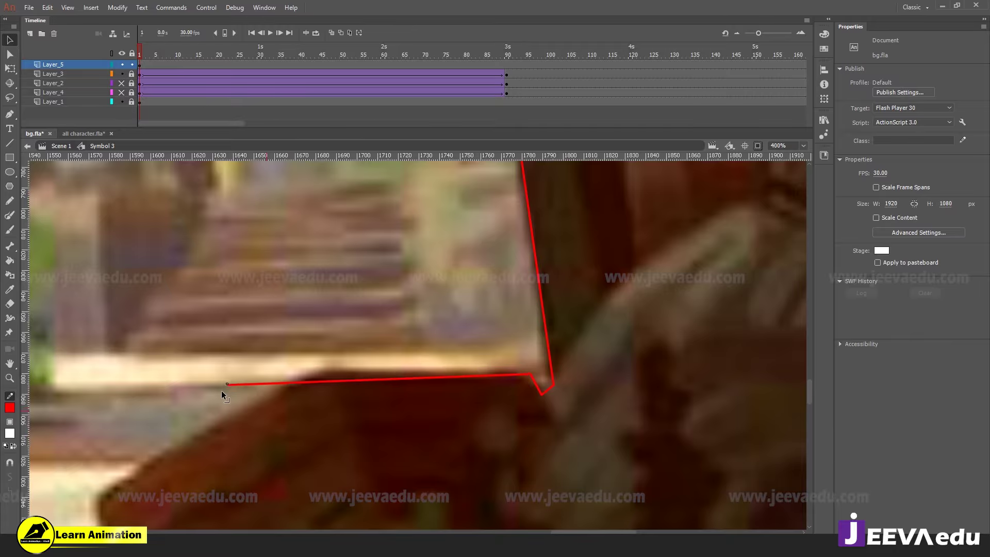
{"action": "left_click_drag", "start_coordinate": [307, 385], "coordinate": [343, 327]}
{"action": "left_click", "coordinate": [271, 326]}
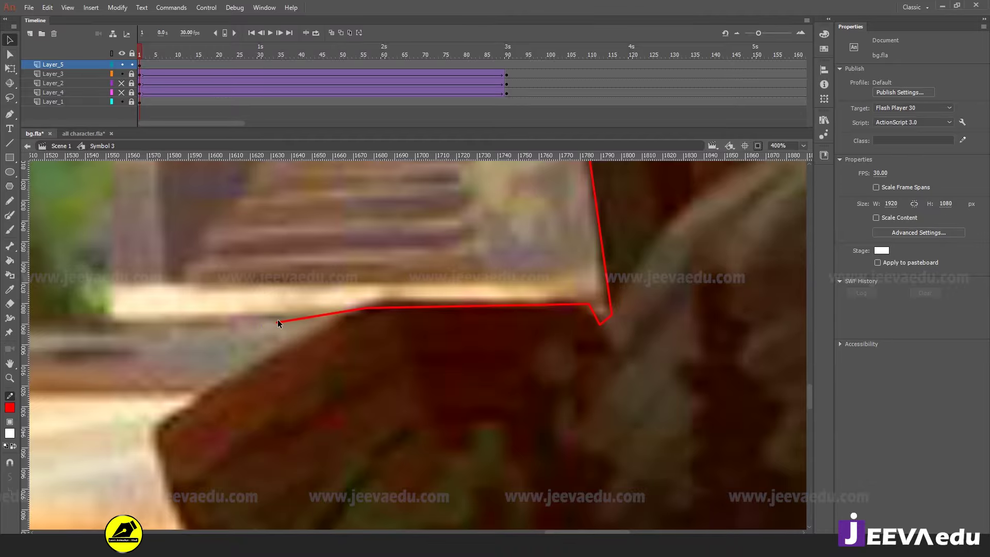
{"action": "left_click_drag", "start_coordinate": [278, 321], "coordinate": [123, 450]}
{"action": "left_click", "coordinate": [157, 431]}
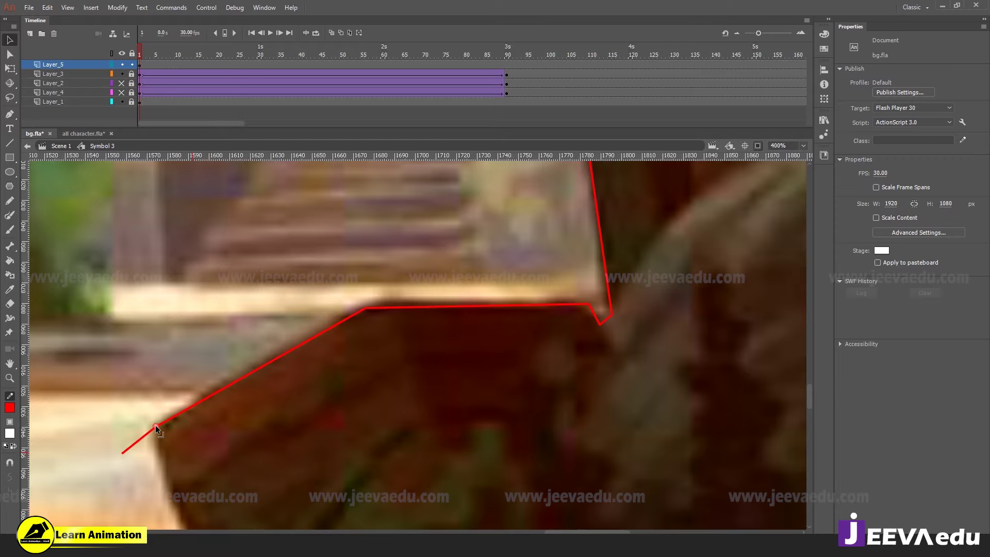
Pull the outline's end down the dark block's side past the lower guide and round the block's corner
{"action": "key", "text": "z"}
{"action": "left_click", "coordinate": [568, 300], "text": "alt"}
{"action": "left_click", "coordinate": [567, 301], "text": "alt"}
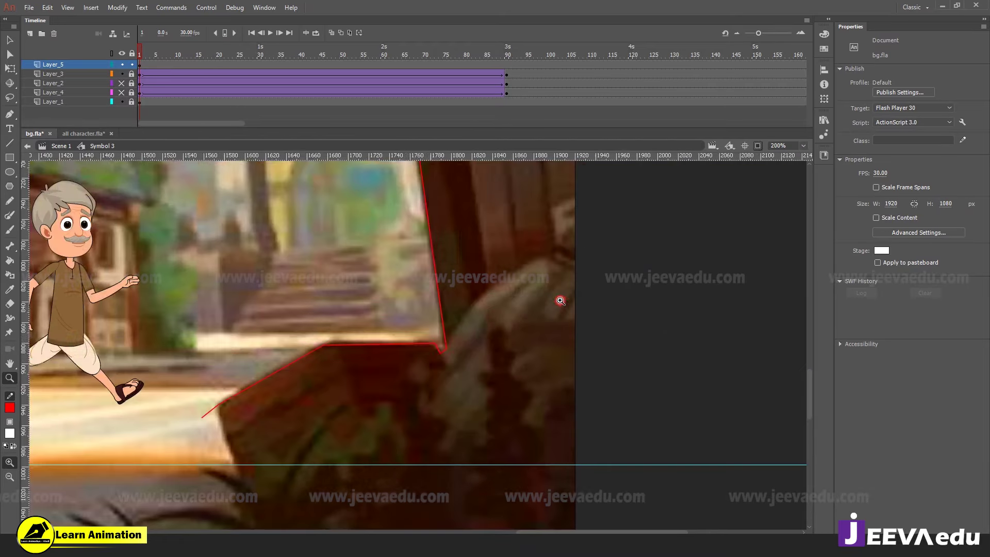
{"action": "left_click", "coordinate": [561, 299]}
{"action": "left_click", "coordinate": [281, 399]}
{"action": "left_click_drag", "start_coordinate": [282, 348], "coordinate": [365, 472]}
{"action": "left_click", "coordinate": [332, 346]}
{"action": "key", "text": "v"}
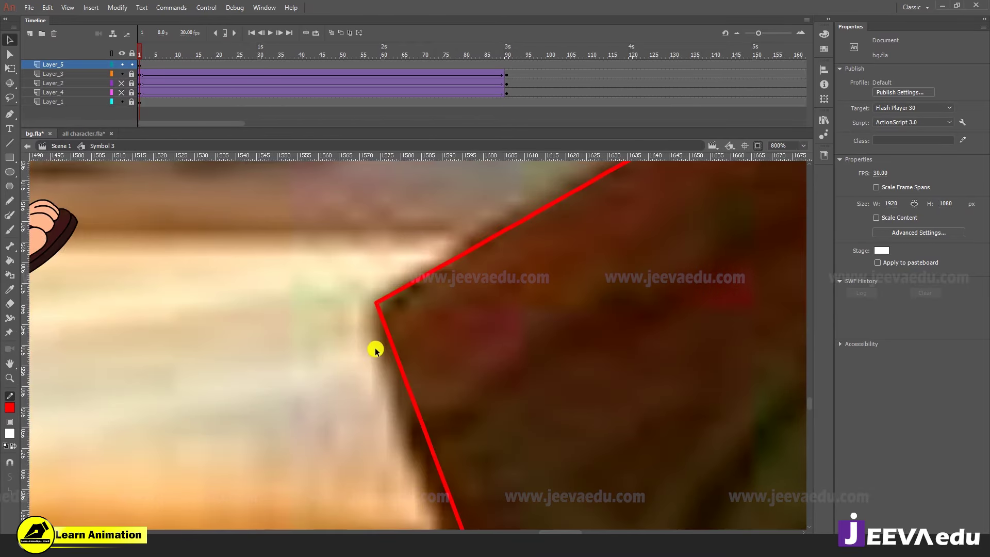
{"action": "left_click_drag", "start_coordinate": [395, 348], "coordinate": [379, 355]}
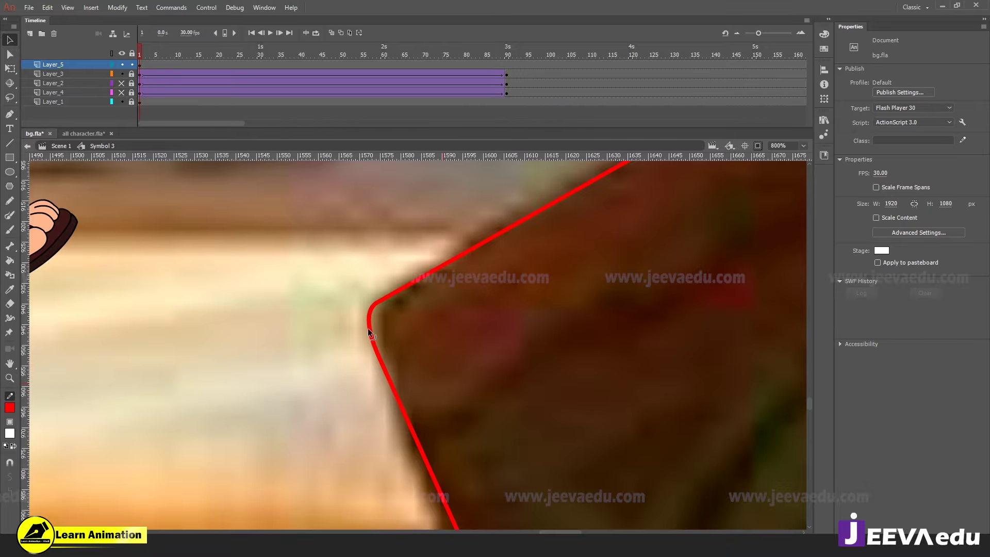
Check the outline's lower end against the lower guide and the grey-haired man's feet at frame 19
{"action": "key", "text": "z"}
{"action": "left_click", "coordinate": [405, 398], "text": "alt"}
{"action": "left_click", "coordinate": [442, 361], "text": "alt"}
{"action": "left_click", "coordinate": [448, 355]}
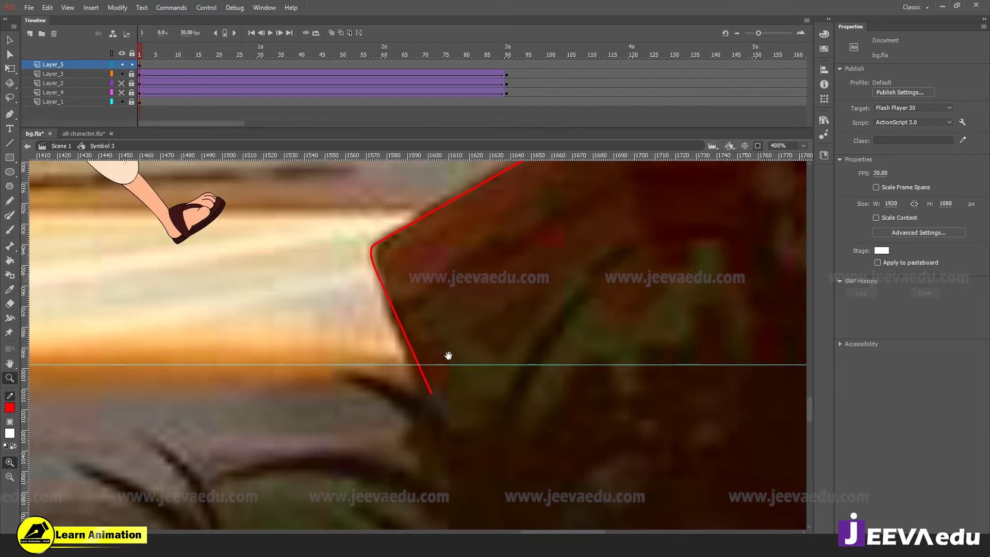
{"action": "left_click_drag", "start_coordinate": [448, 356], "coordinate": [400, 325]}
{"action": "key", "text": "v"}
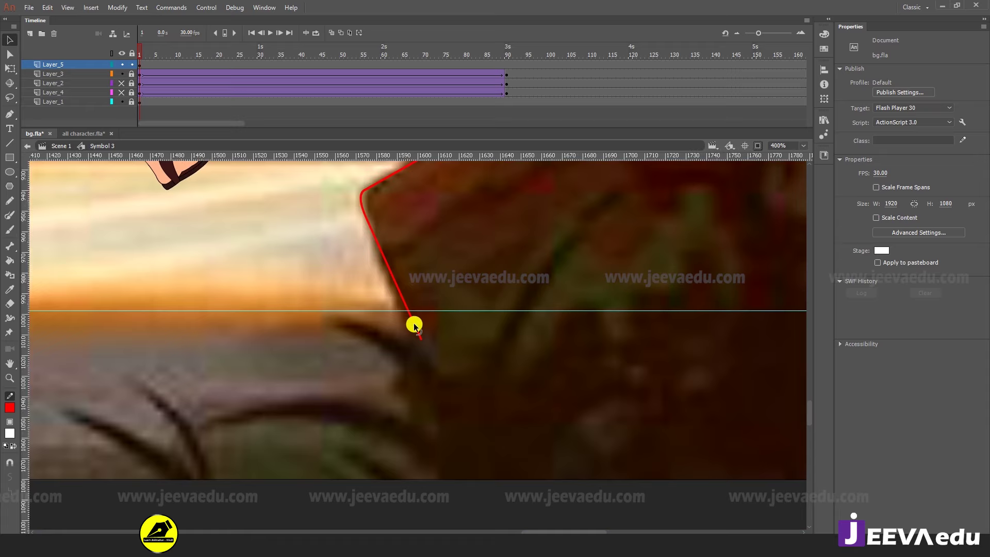
{"action": "key", "text": "z"}
{"action": "left_click", "coordinate": [375, 329], "text": "alt"}
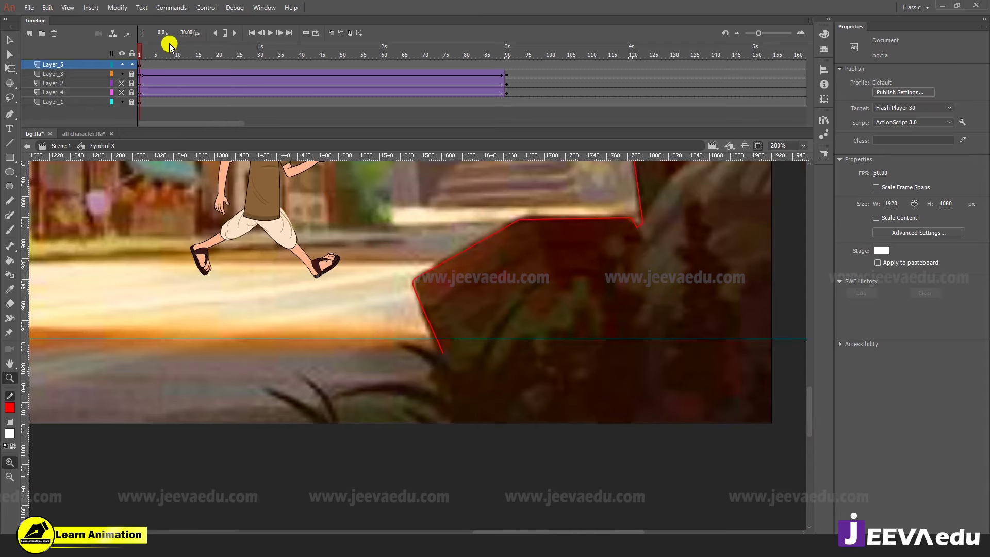
{"action": "left_click_drag", "start_coordinate": [206, 56], "coordinate": [213, 57]}
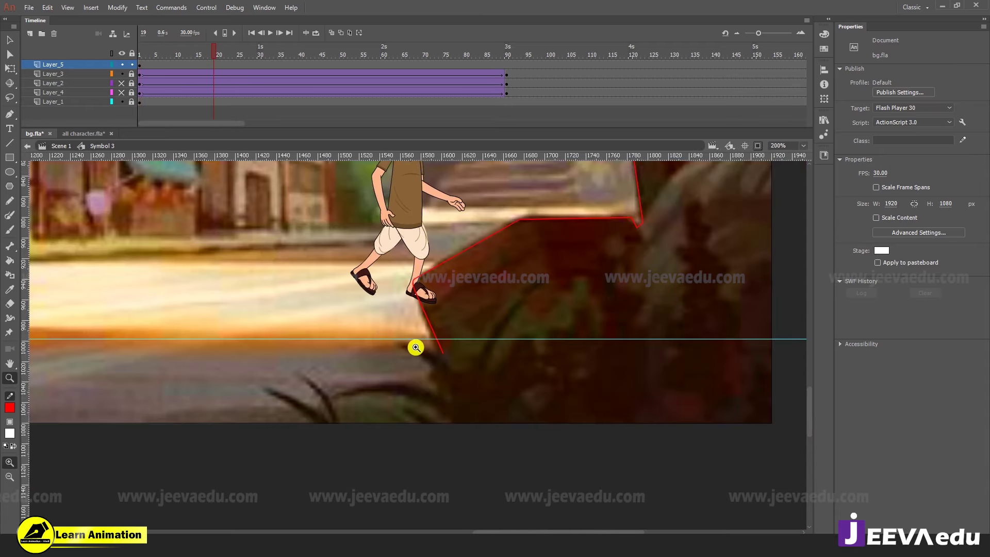
{"action": "left_click", "coordinate": [462, 343], "text": "alt"}
{"action": "left_click_drag", "start_coordinate": [425, 398], "coordinate": [414, 413]}
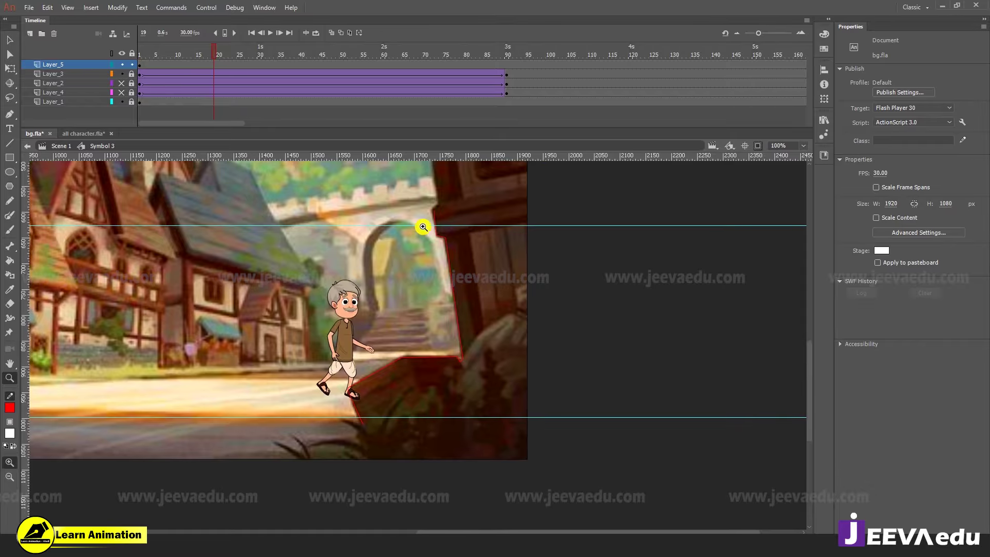
{"action": "left_click", "coordinate": [429, 316], "text": "alt"}
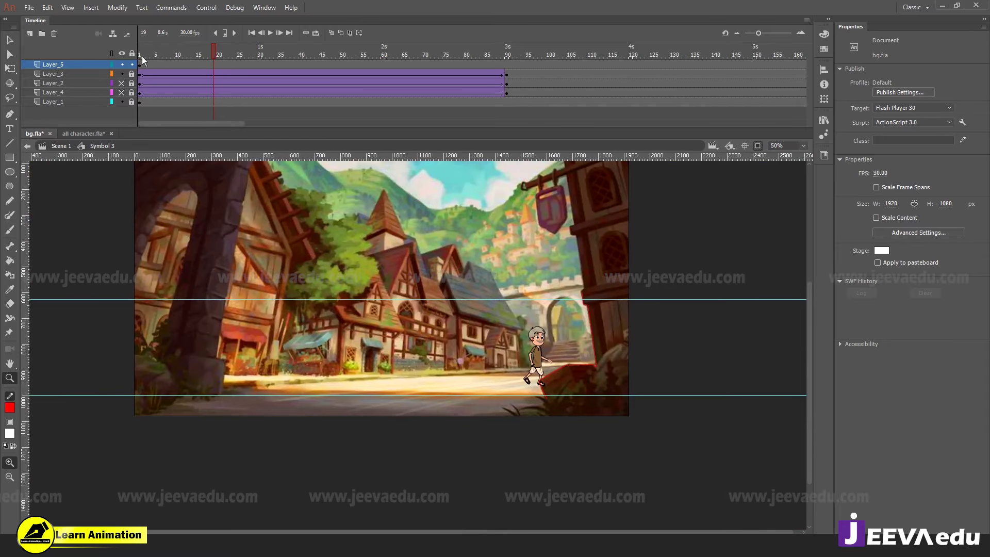
At frame 1, close the region with straight lines along the upper and lower guides and a vertical line behind the man
{"action": "left_click", "coordinate": [140, 55]}
{"action": "left_click", "coordinate": [555, 354]}
{"action": "left_click_drag", "start_coordinate": [494, 368], "coordinate": [545, 369]}
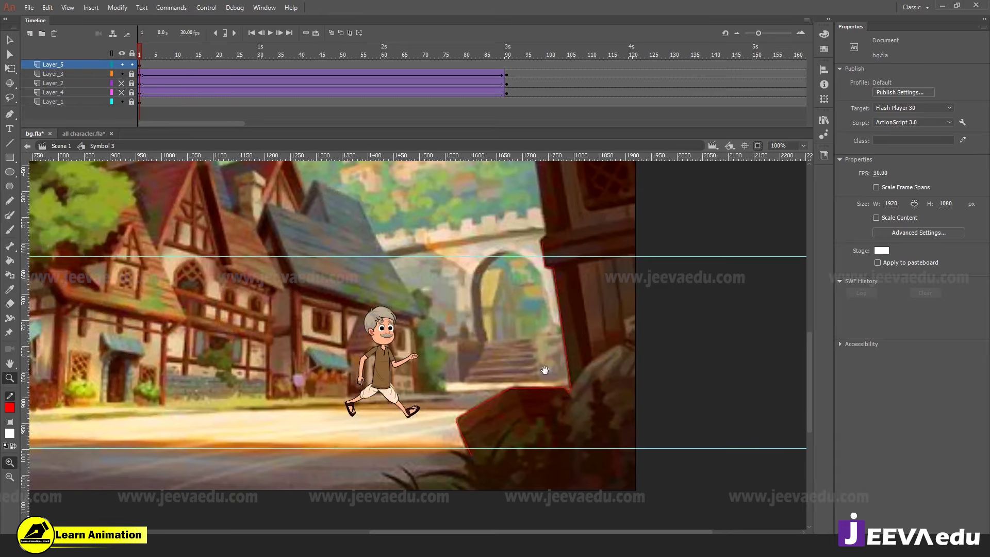
{"action": "key", "text": "n"}
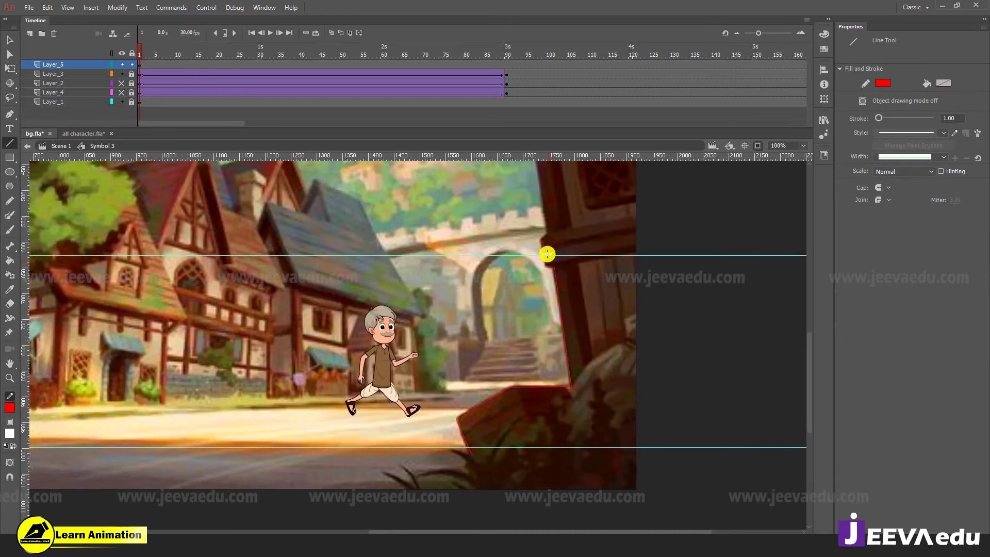
{"action": "key", "text": "v"}
{"action": "key", "text": "n"}
{"action": "mouse_move", "coordinate": [542, 251]}
{"action": "left_mouse_down"}
{"action": "mouse_move", "coordinate": [543, 240]}
{"action": "mouse_move", "coordinate": [292, 250]}
{"action": "left_mouse_up"}
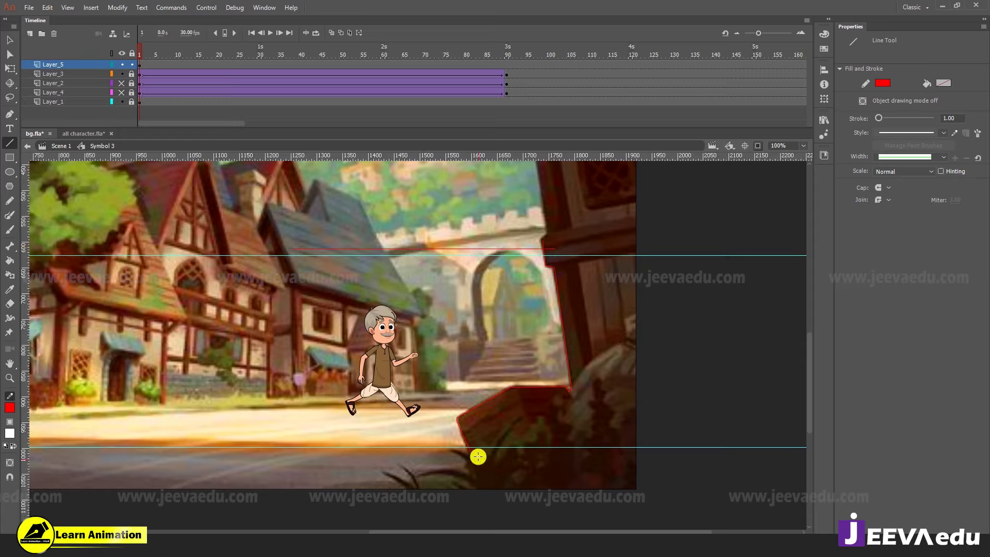
{"action": "left_click_drag", "start_coordinate": [477, 455], "coordinate": [467, 452]}
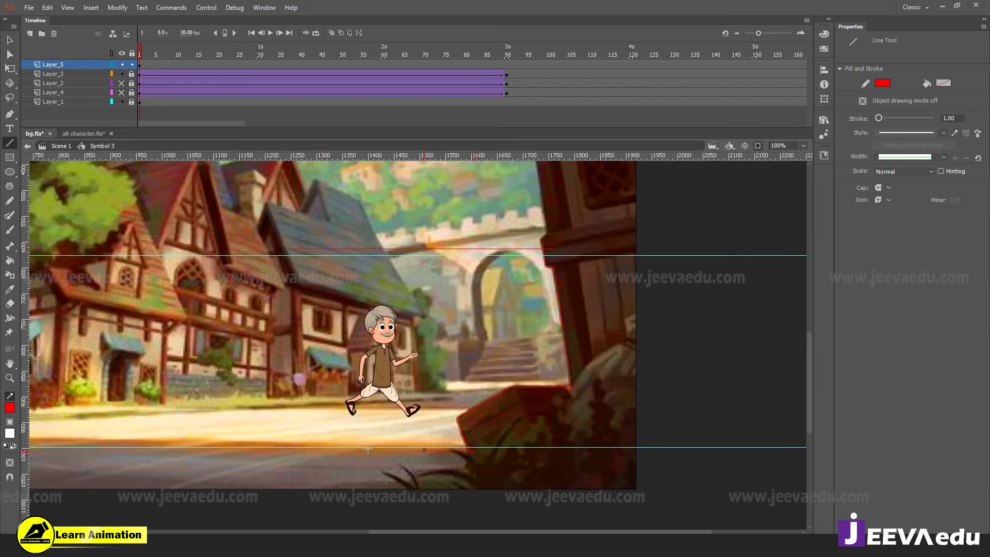
{"action": "left_click_drag", "start_coordinate": [368, 448], "coordinate": [282, 454]}
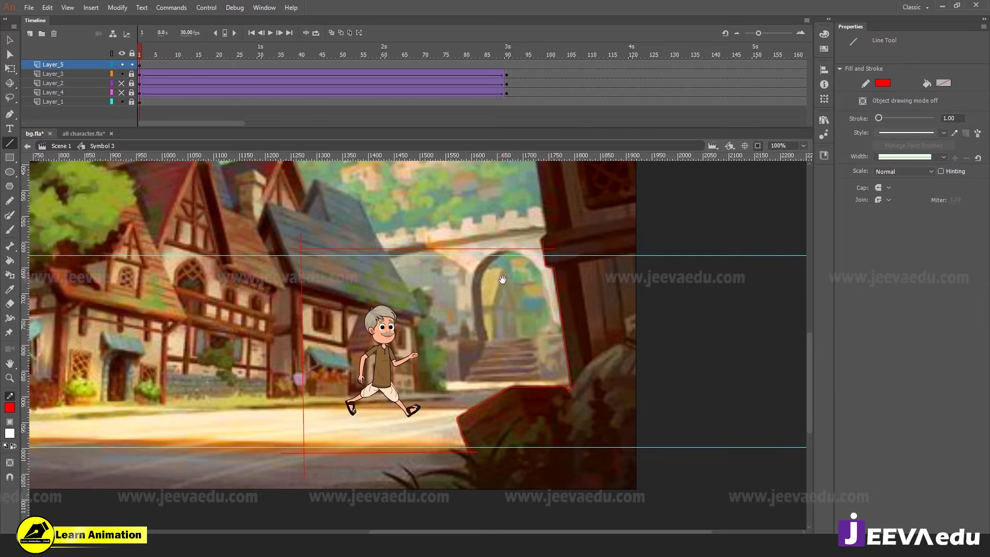
Fill the enclosed region around the man with solid red using the Paint Bucket
{"action": "left_click_drag", "start_coordinate": [540, 230], "coordinate": [571, 352]}
{"action": "scroll", "coordinate": [548, 248], "scroll_direction": "down", "scroll_amount": 3}
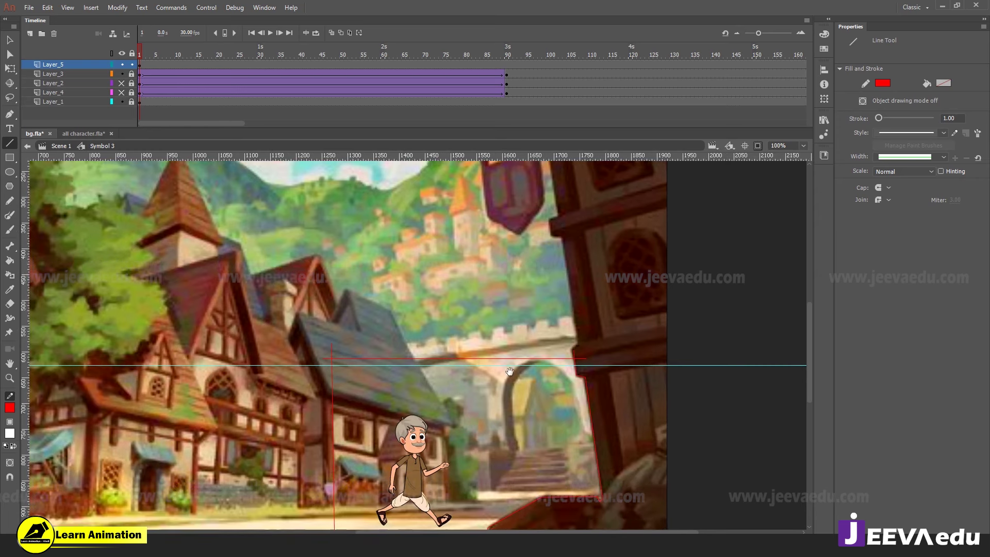
{"action": "key", "text": "k"}
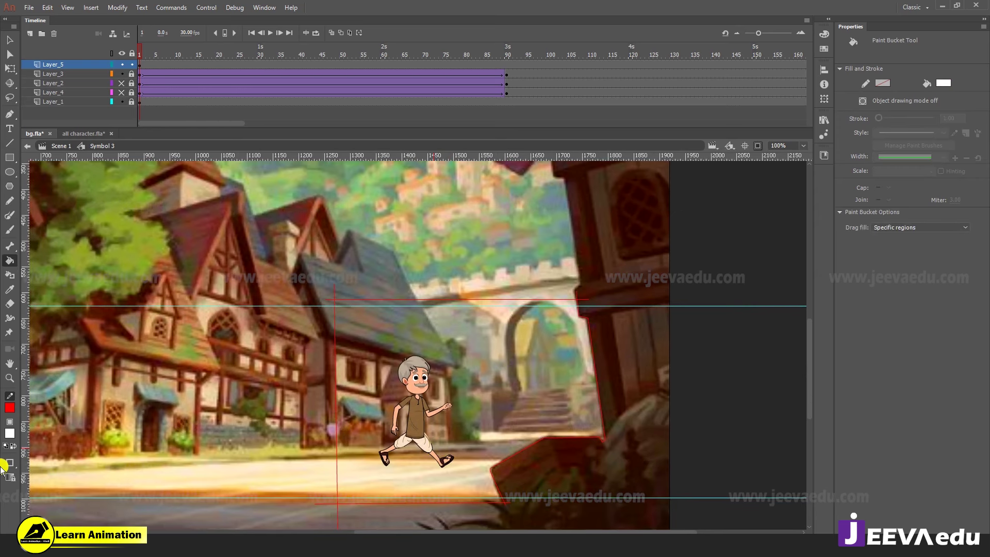
{"action": "left_click", "coordinate": [9, 434]}
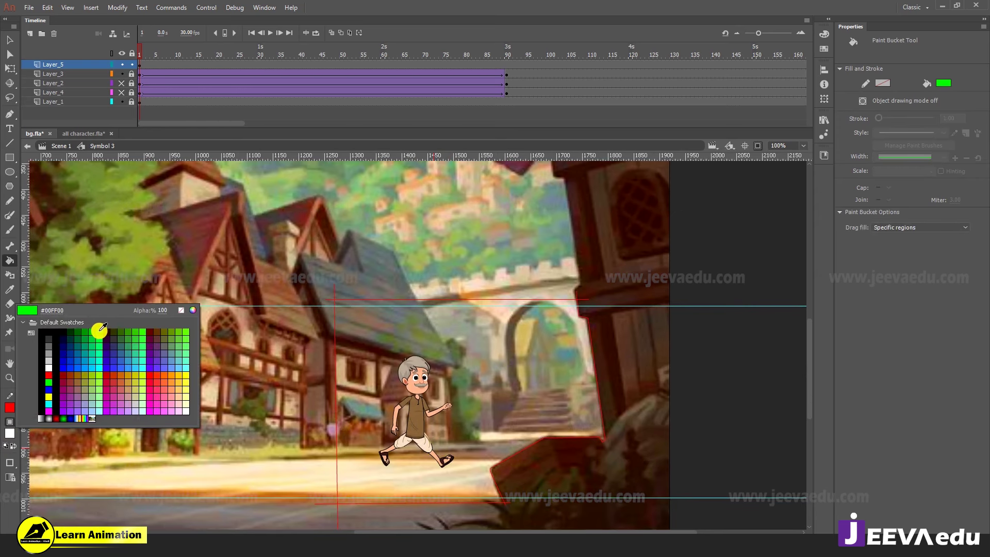
{"action": "left_click", "coordinate": [49, 373]}
{"action": "left_click", "coordinate": [460, 427]}
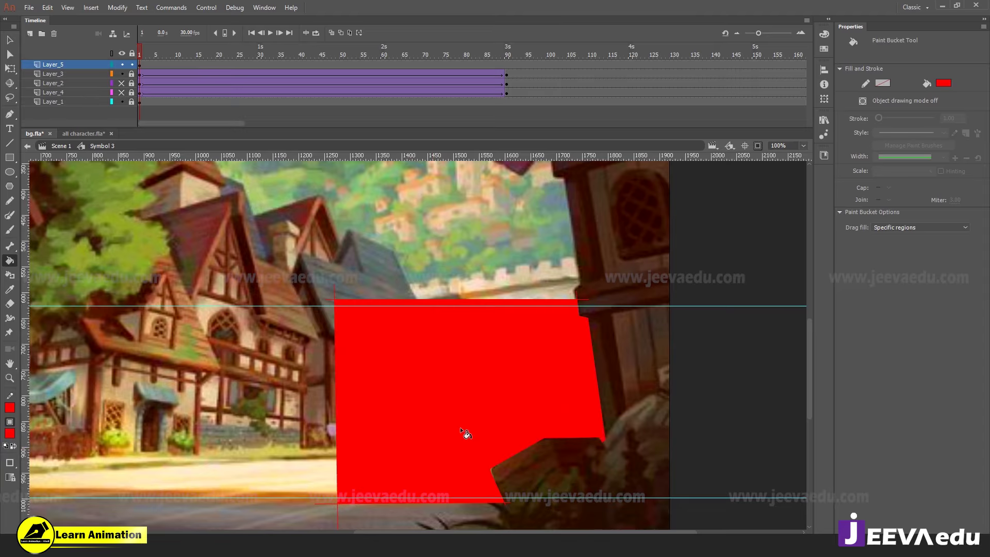
Delete the red outline strokes around the filled shape, including the overhanging line ends
{"action": "key", "text": "v"}
{"action": "left_click", "coordinate": [468, 298]}
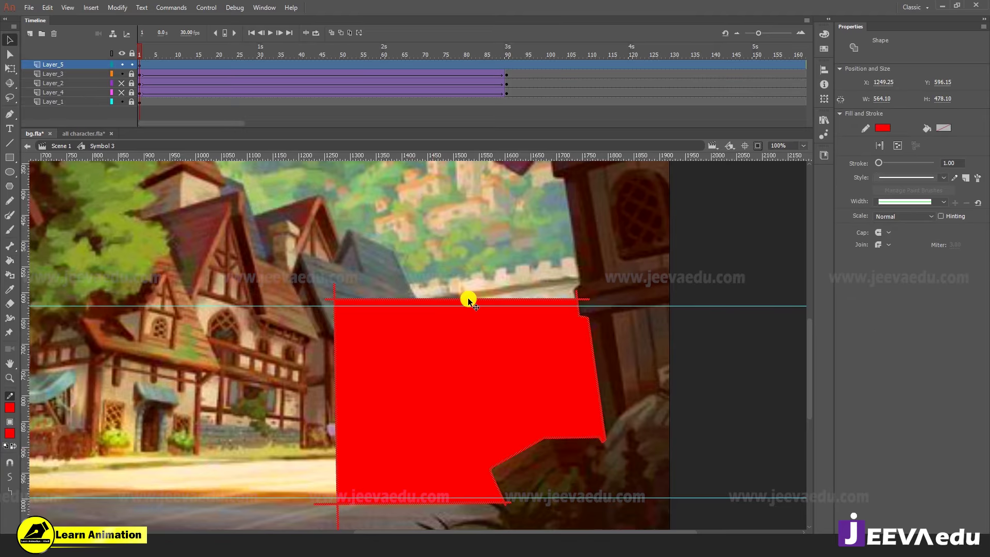
{"action": "key", "text": "Escape"}
{"action": "key", "text": "z"}
{"action": "left_click", "coordinate": [503, 423], "text": "alt"}
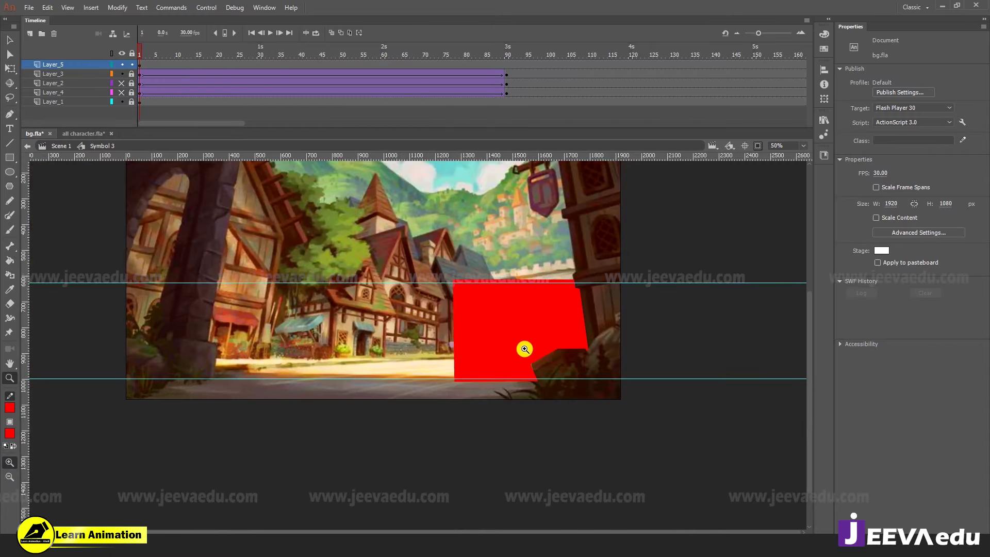
{"action": "left_click", "coordinate": [520, 345]}
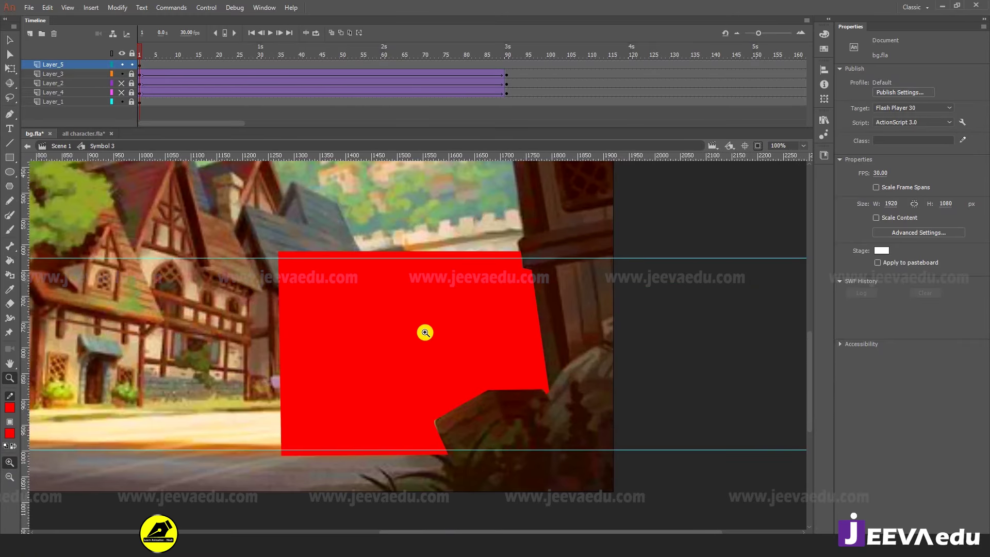
Turn Layer_5 into a mask for the man's layer, Layer_3
{"action": "right_click", "coordinate": [66, 63]}
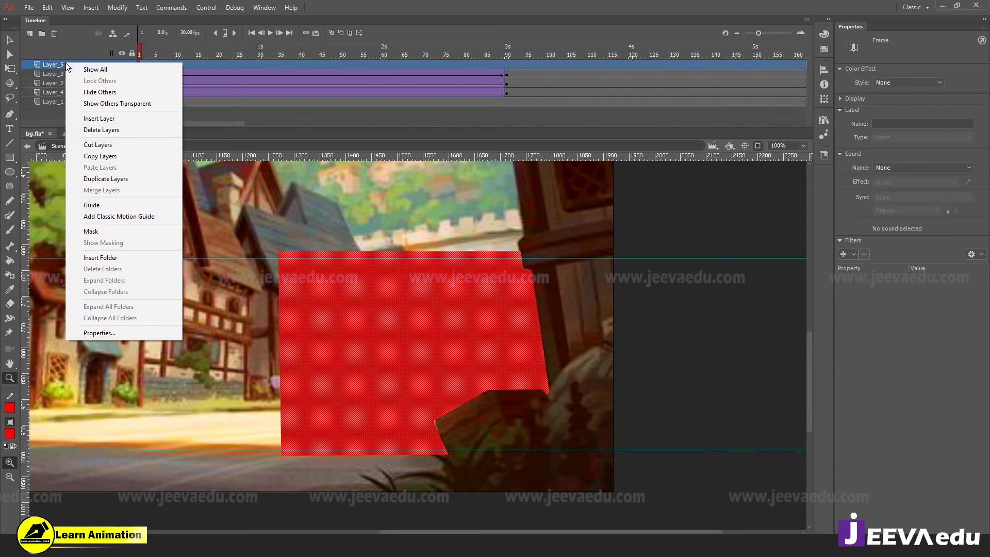
{"action": "left_click", "coordinate": [95, 232]}
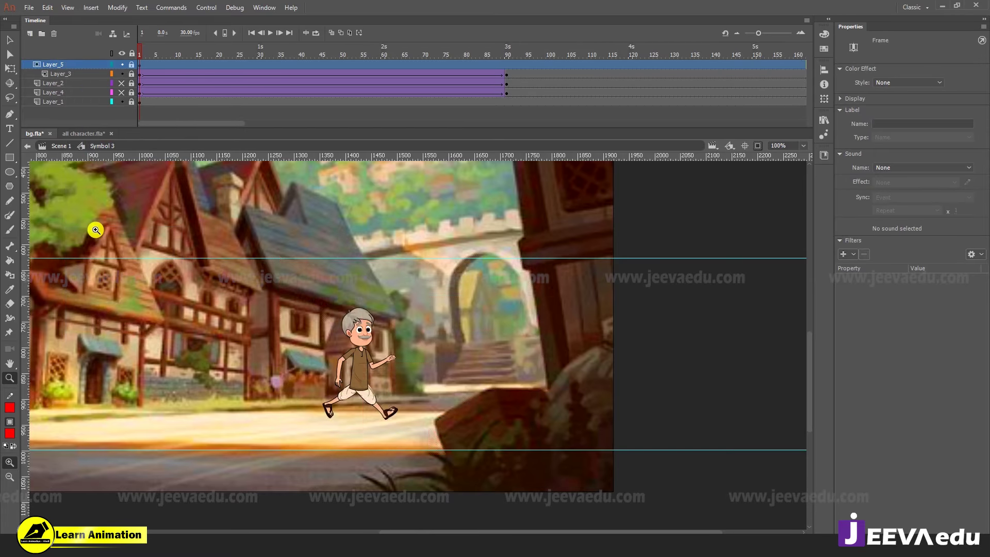
Preview the man's masked walk behind the post up to about frame 47 and return to frame 1
{"action": "left_click", "coordinate": [440, 370], "text": "alt"}
{"action": "left_click", "coordinate": [538, 354]}
{"action": "left_click_drag", "start_coordinate": [539, 355], "coordinate": [542, 383]}
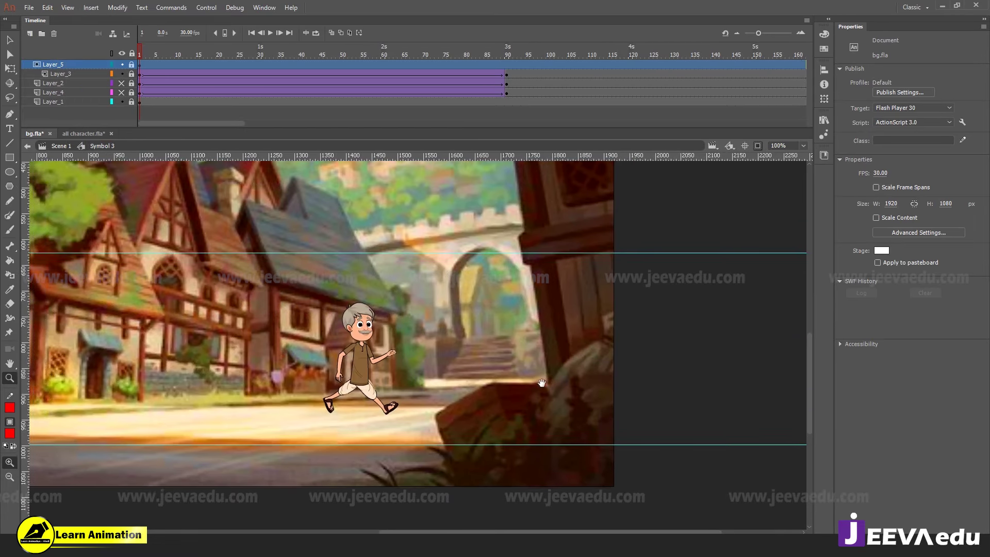
{"action": "left_click_drag", "start_coordinate": [169, 58], "coordinate": [330, 92]}
{"action": "left_click", "coordinate": [493, 383]}
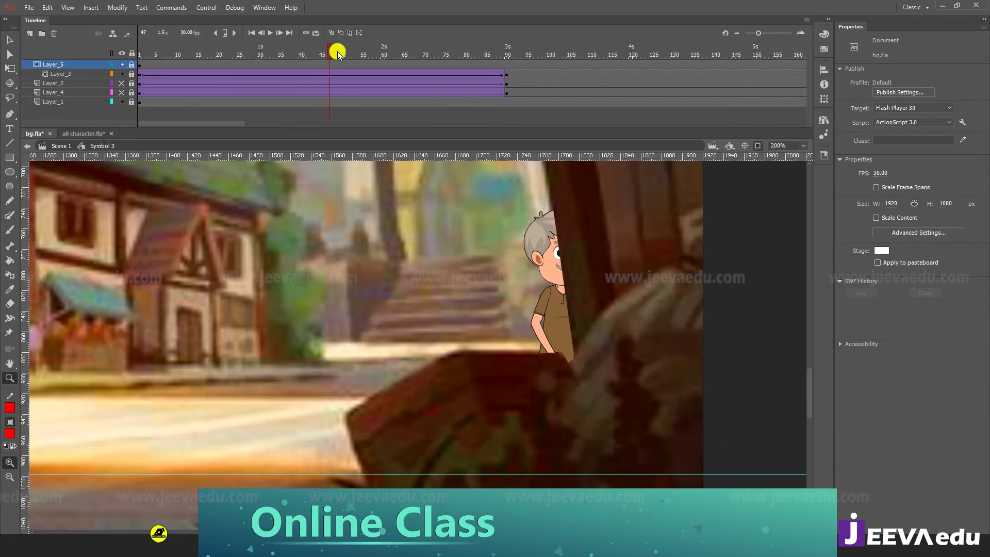
{"action": "left_click_drag", "start_coordinate": [338, 53], "coordinate": [83, 196]}
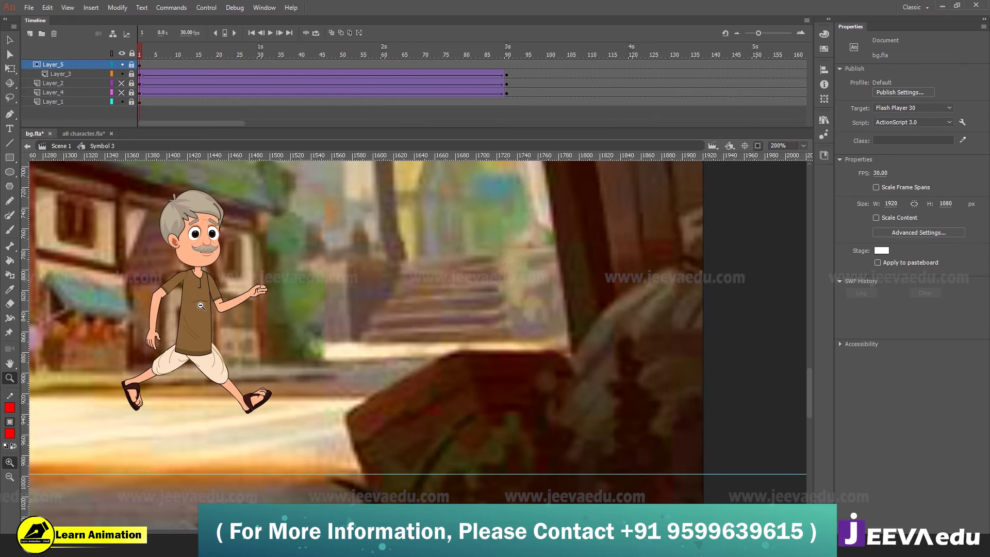
Hide the grey-haired man's layers, Layer_5 and Layer_3, and show the moustached man's layer, Layer_2
{"action": "left_click", "coordinate": [201, 305], "text": "alt"}
{"action": "left_click", "coordinate": [201, 306], "text": "alt"}
{"action": "key", "text": "Return"}
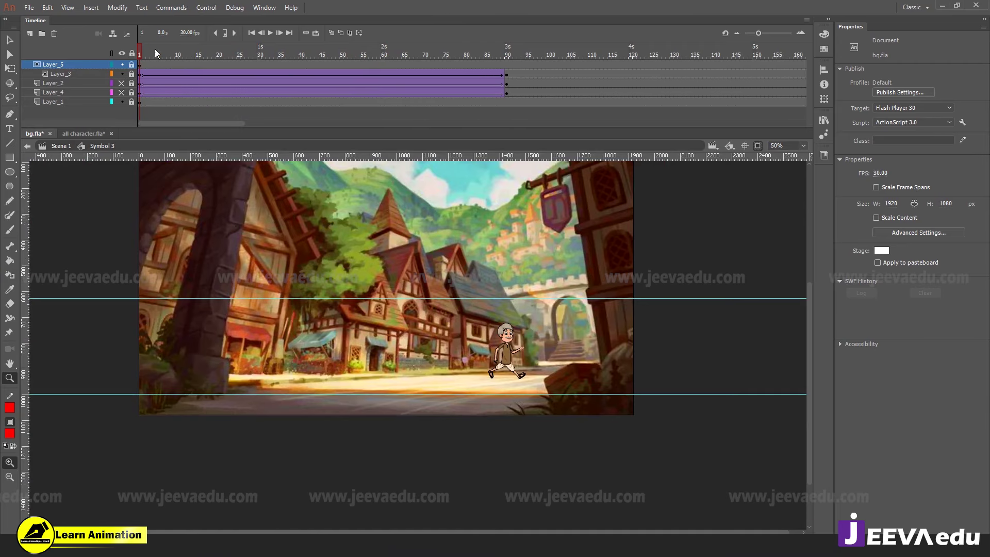
{"action": "key", "text": "Return"}
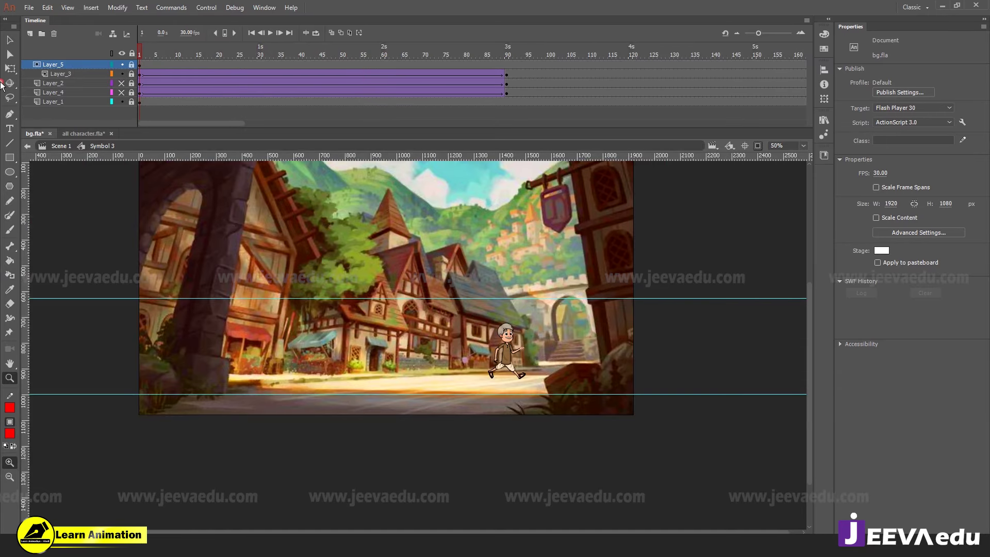
{"action": "key", "text": "v"}
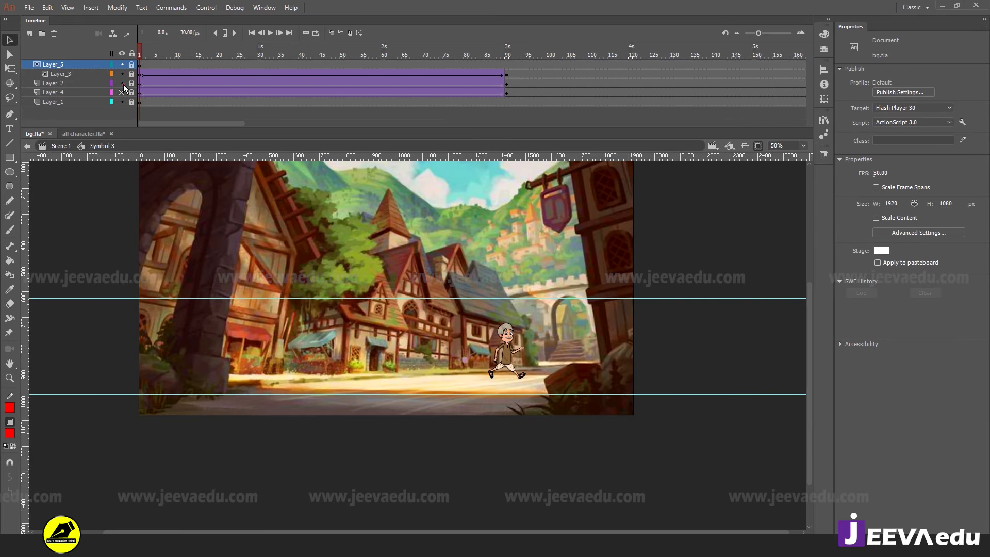
{"action": "left_click", "coordinate": [122, 83]}
{"action": "left_click", "coordinate": [122, 74]}
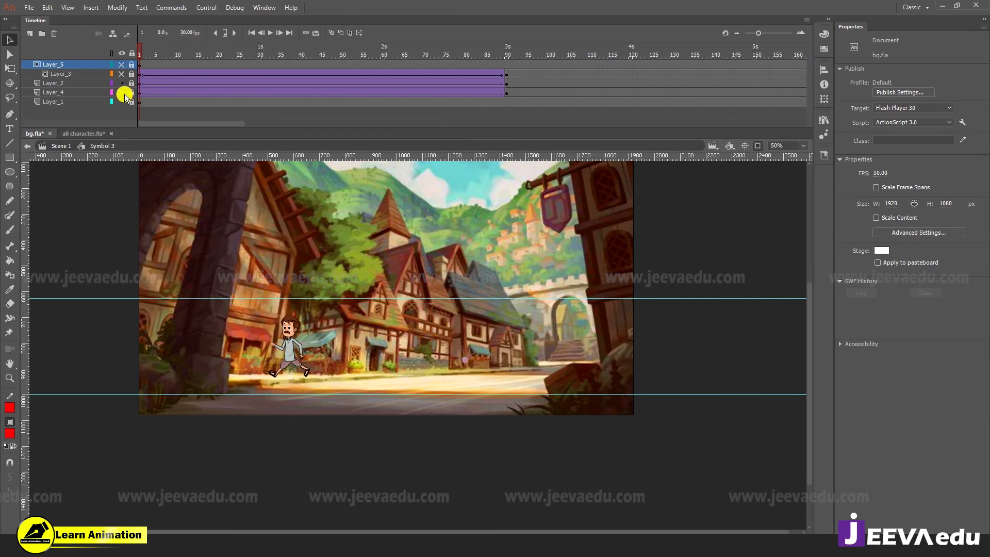
Check the moustached man's walk at frame 24, raise the lower horizontal guide to just below his feet, and return to frame 1
{"action": "key", "text": "z"}
{"action": "left_click", "coordinate": [310, 381]}
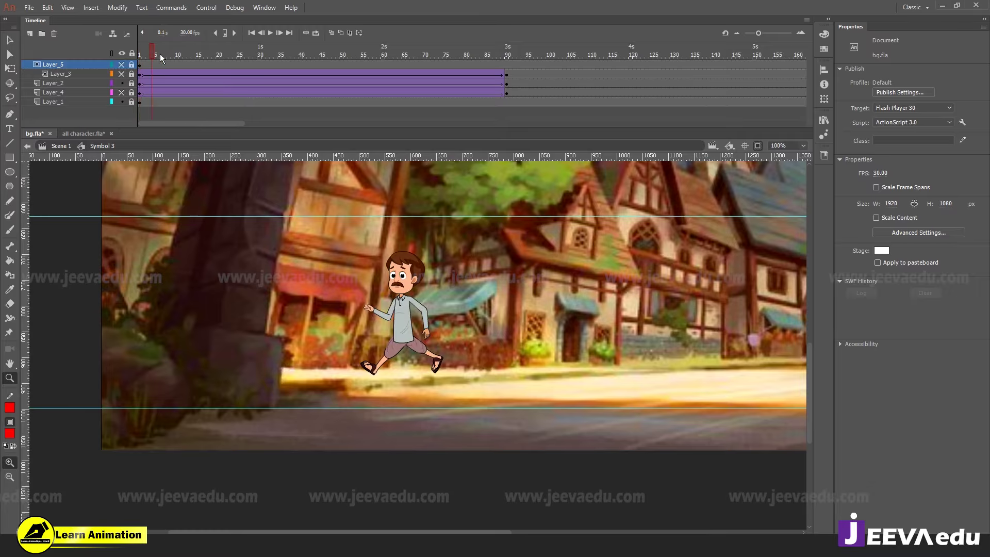
{"action": "left_click_drag", "start_coordinate": [160, 54], "coordinate": [234, 58]}
{"action": "key", "text": "v"}
{"action": "left_click", "coordinate": [301, 403]}
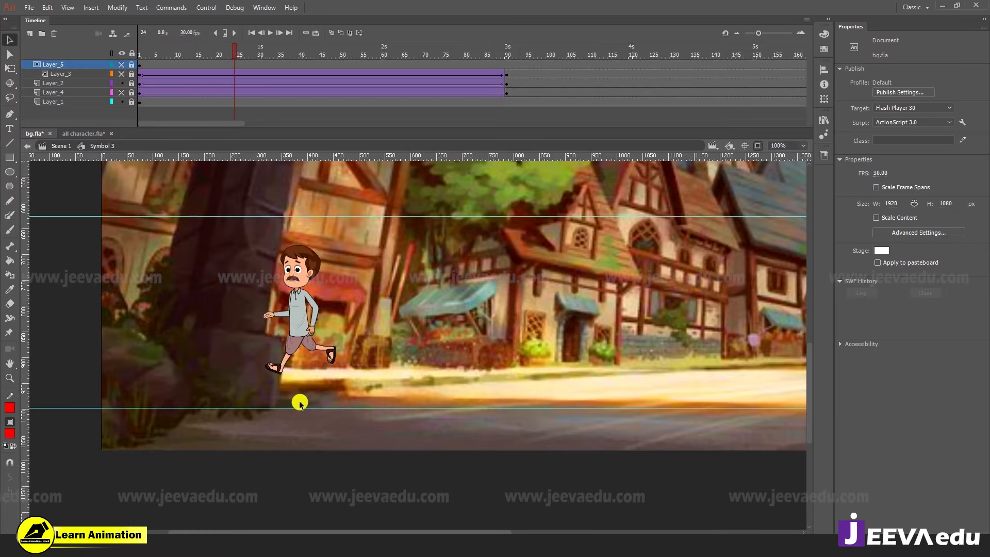
{"action": "left_click_drag", "start_coordinate": [287, 407], "coordinate": [289, 389]}
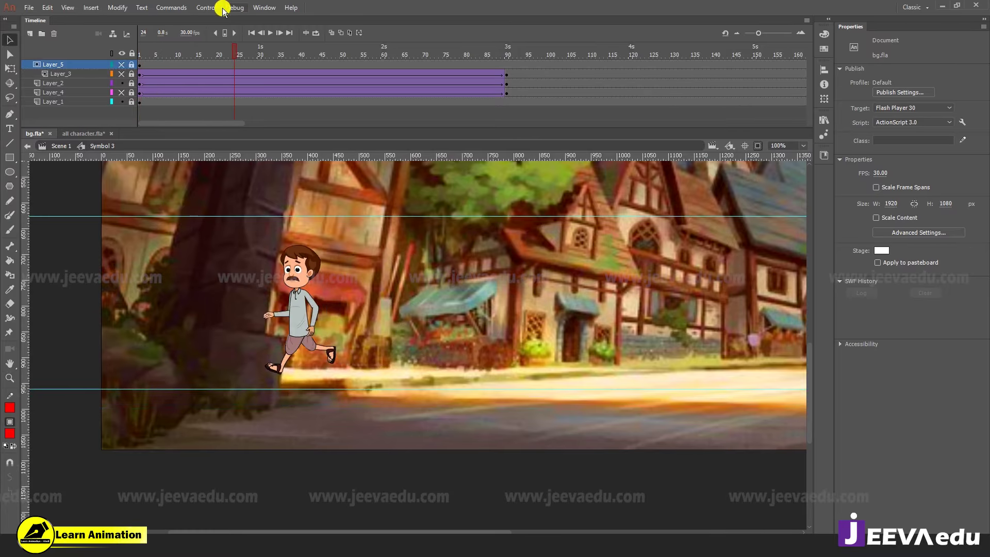
{"action": "left_click_drag", "start_coordinate": [236, 54], "coordinate": [97, 27]}
Add a new layer directly above Layer_2 for the moustached man's mask
{"action": "key", "text": "z"}
{"action": "left_click", "coordinate": [321, 270]}
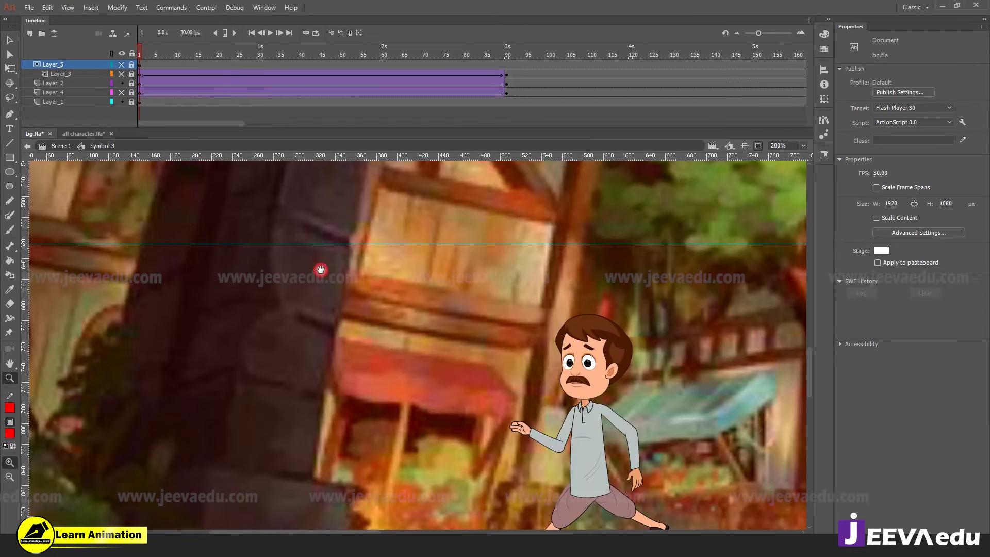
{"action": "left_click_drag", "start_coordinate": [320, 270], "coordinate": [292, 242]}
{"action": "left_click", "coordinate": [63, 84]}
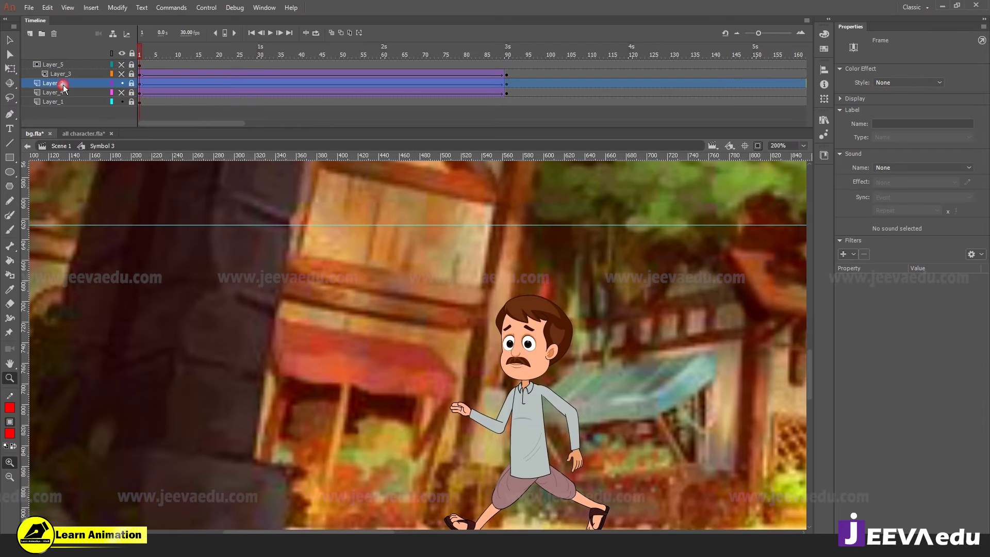
{"action": "left_click", "coordinate": [30, 33]}
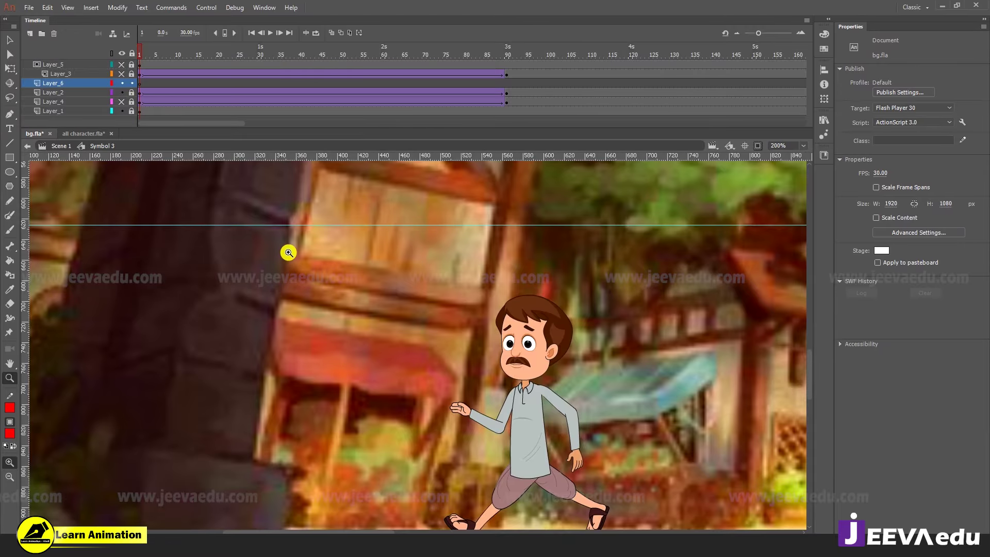
Draw a red line down the upper part of the stone post's right edge and bend it to follow the stones
{"action": "key", "text": "n"}
{"action": "left_click_drag", "start_coordinate": [293, 213], "coordinate": [260, 413]}
{"action": "left_click_drag", "start_coordinate": [281, 317], "coordinate": [280, 320]}
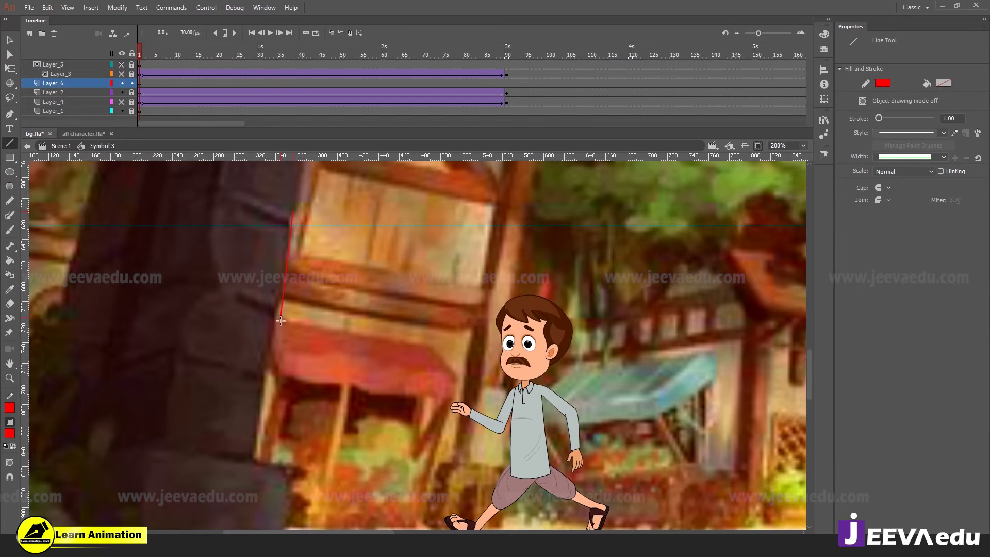
{"action": "key", "text": "z"}
{"action": "left_click", "coordinate": [286, 312]}
{"action": "key", "text": "v"}
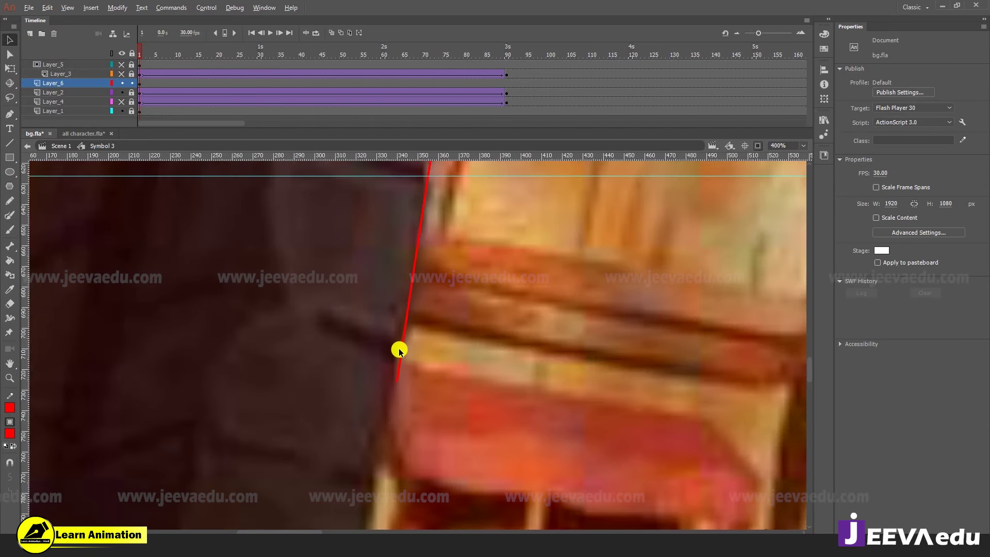
{"action": "left_click_drag", "start_coordinate": [404, 343], "coordinate": [397, 339]}
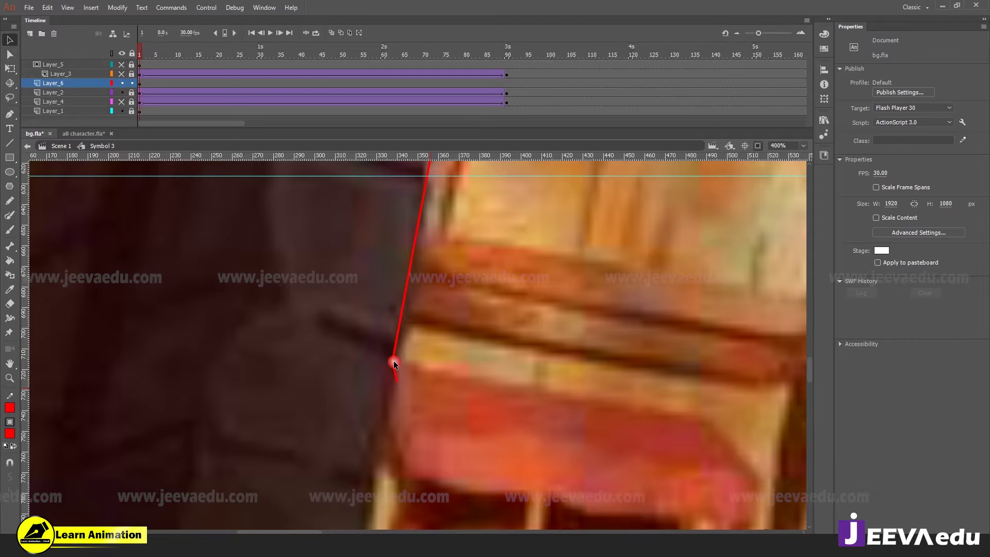
Extend the red line's lower end further down the post beside the red awning, adding a corner to match the edge
{"action": "scroll", "coordinate": [394, 360], "scroll_direction": "down", "scroll_amount": 3}
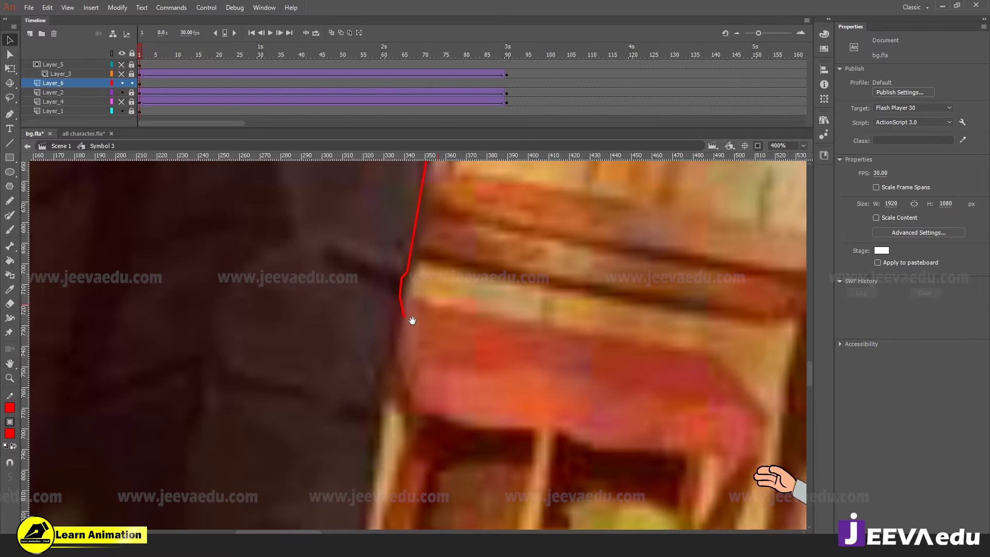
{"action": "scroll", "coordinate": [407, 316], "scroll_direction": "down", "scroll_amount": 1}
{"action": "left_click_drag", "start_coordinate": [397, 302], "coordinate": [366, 496]}
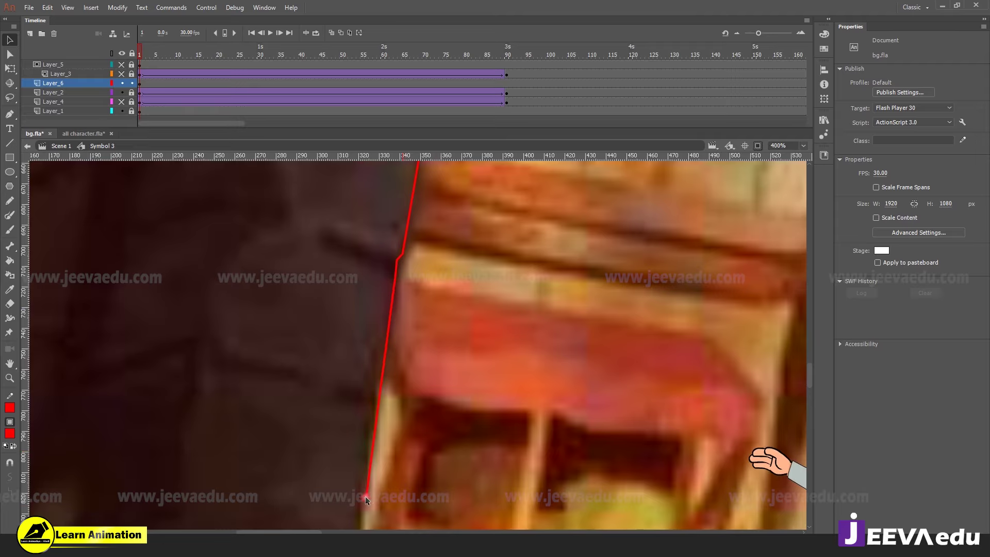
{"action": "mouse_move", "coordinate": [375, 405]}
{"action": "left_mouse_down"}
{"action": "mouse_move", "coordinate": [373, 388]}
{"action": "mouse_move", "coordinate": [370, 408]}
{"action": "left_mouse_up"}
Continue the red line down to the post's base block and turn it right along the block's top edge
{"action": "left_click_drag", "start_coordinate": [387, 448], "coordinate": [378, 277]}
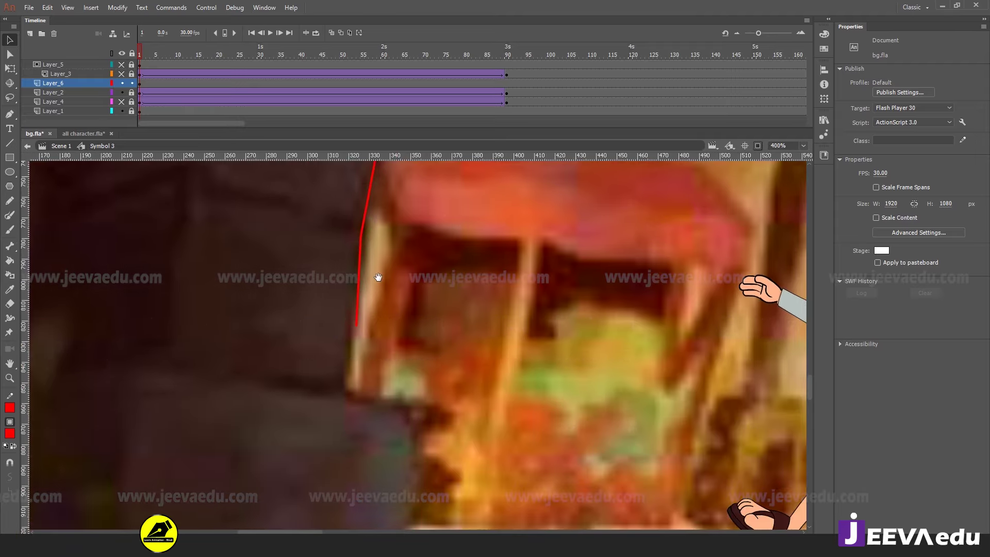
{"action": "left_click_drag", "start_coordinate": [355, 324], "coordinate": [352, 441]}
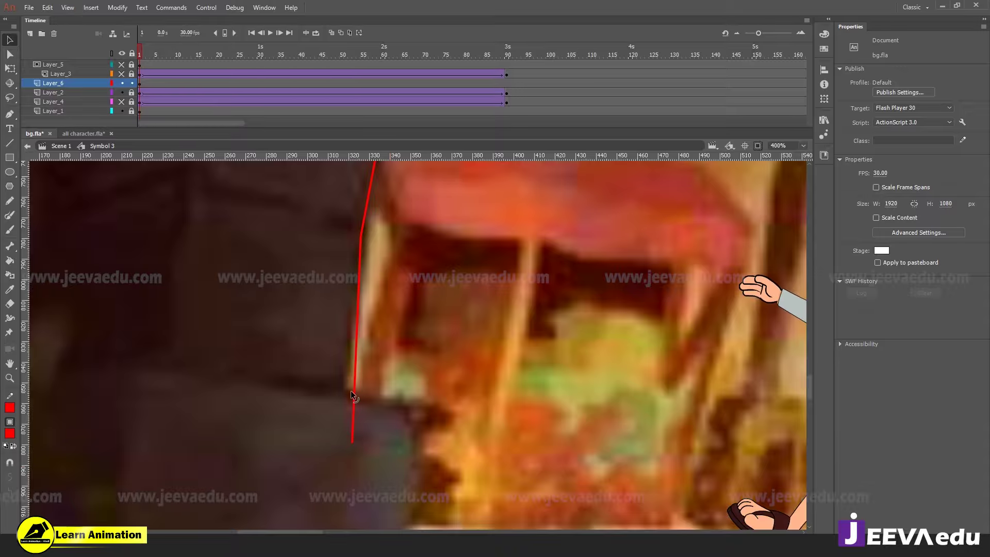
{"action": "left_click_drag", "start_coordinate": [351, 394], "coordinate": [342, 389]}
{"action": "left_click", "coordinate": [351, 438]}
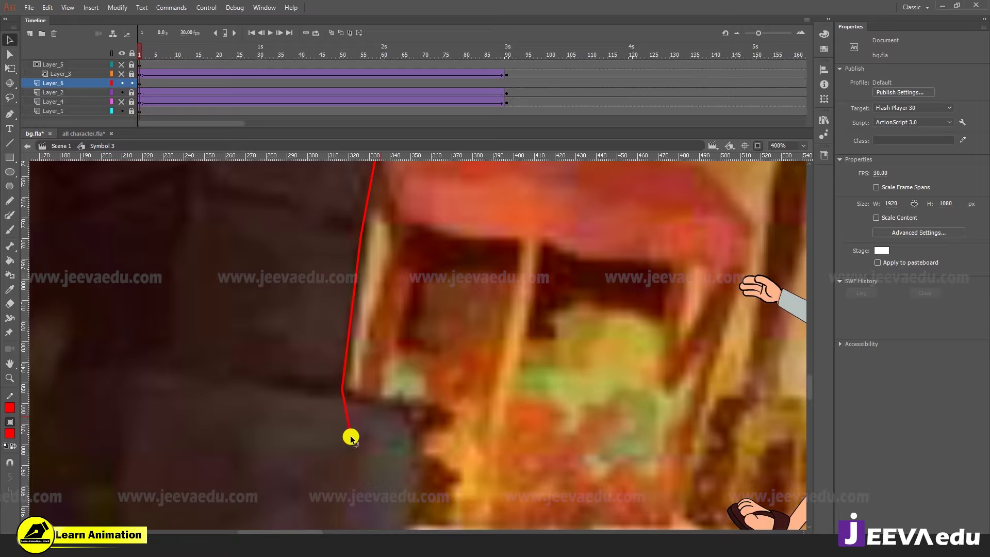
{"action": "left_click_drag", "start_coordinate": [351, 437], "coordinate": [444, 426]}
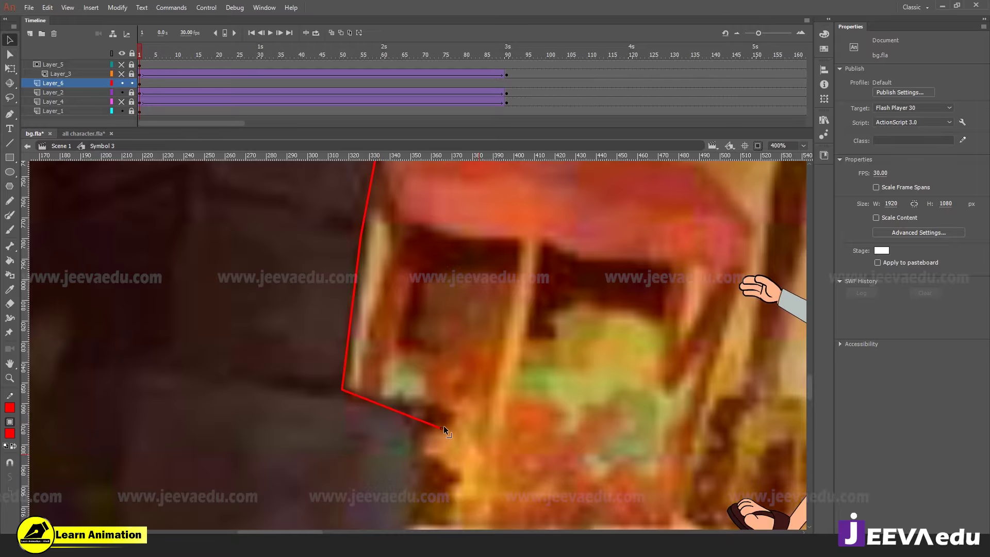
{"action": "left_click", "coordinate": [345, 395]}
Continue the outline down the base block's right side to just past the lower guide, shaping the block's upper corner
{"action": "key", "text": "z"}
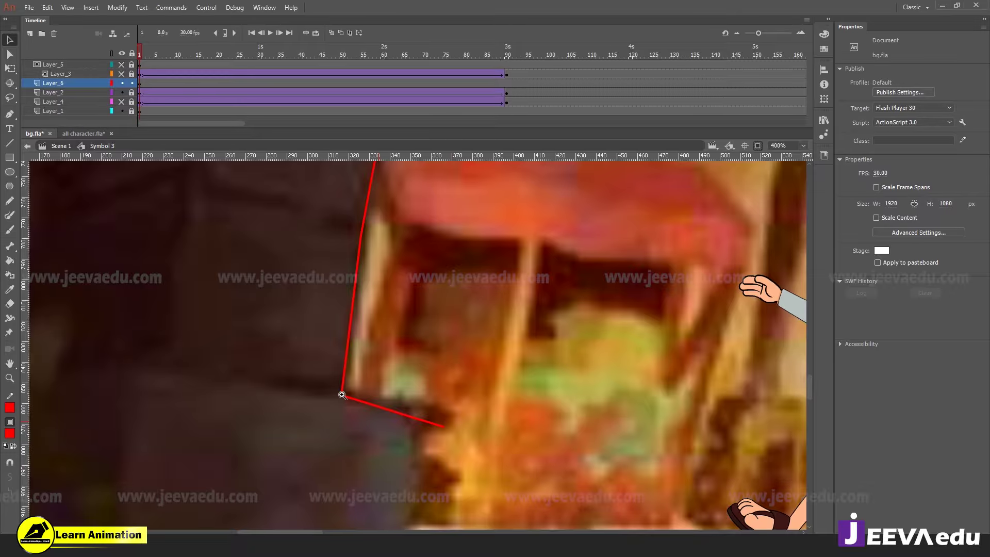
{"action": "left_click", "coordinate": [341, 394], "text": "alt"}
{"action": "left_click", "coordinate": [507, 370]}
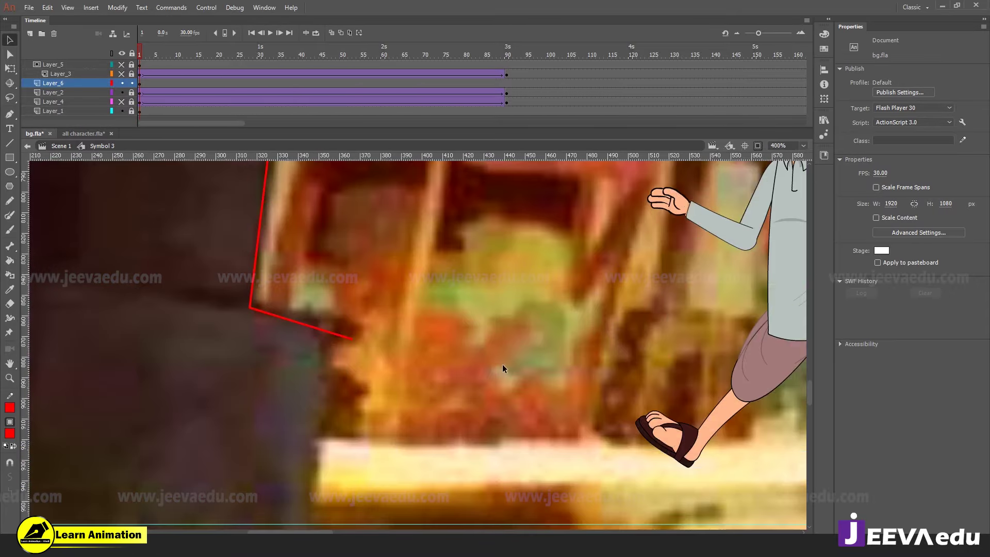
{"action": "key", "text": "v"}
{"action": "left_click", "coordinate": [312, 329]}
{"action": "left_click_drag", "start_coordinate": [352, 338], "coordinate": [297, 512]}
{"action": "key", "text": "z"}
{"action": "left_click", "coordinate": [331, 346]}
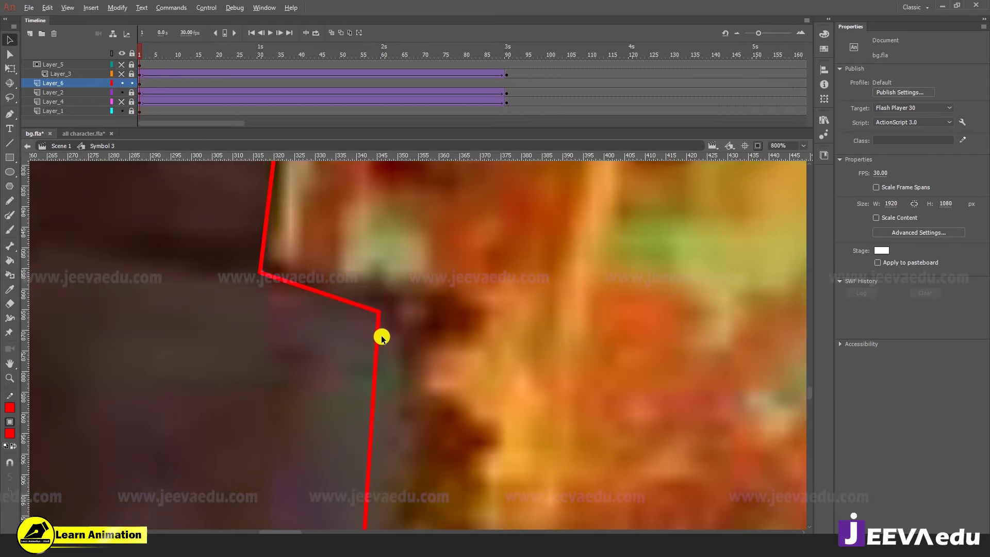
{"action": "key", "text": "v"}
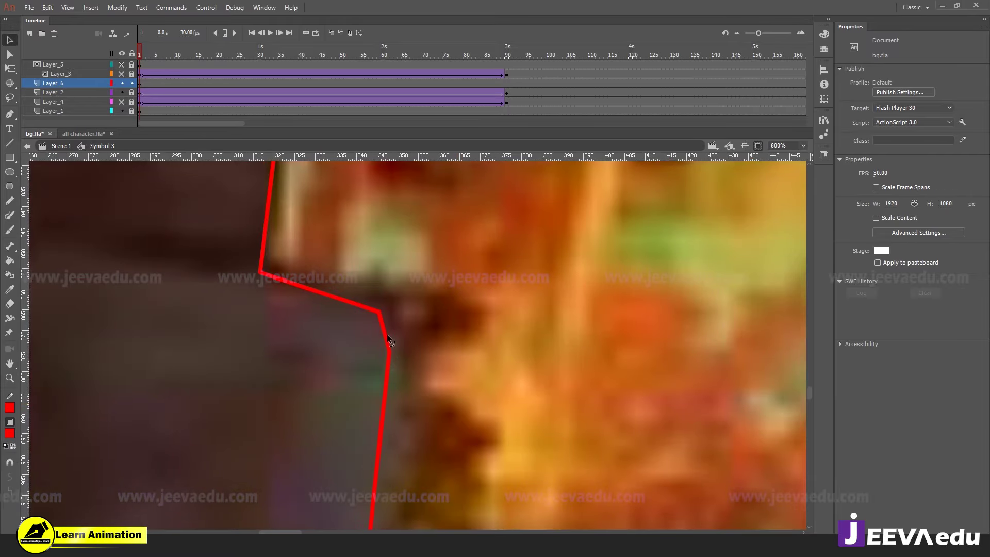
{"action": "key", "text": "z"}
{"action": "left_click", "coordinate": [389, 394], "text": "alt"}
{"action": "key", "text": "v"}
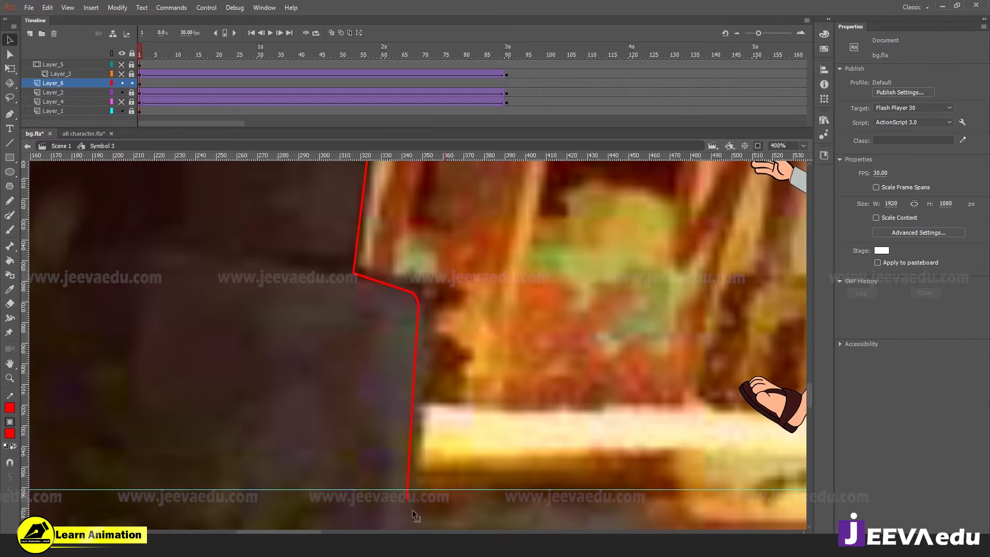
Draw a horizontal red line from the top of the post outline to the right, passing above the moustached man
{"action": "key", "text": "z"}
{"action": "left_click", "coordinate": [399, 348], "text": "alt"}
{"action": "left_click", "coordinate": [399, 348], "text": "alt"}
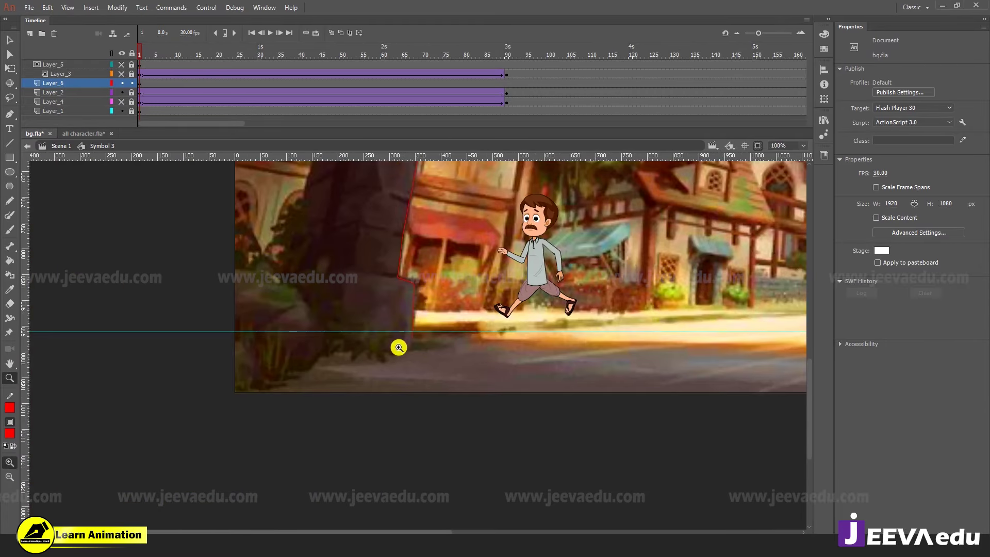
{"action": "left_click_drag", "start_coordinate": [399, 269], "coordinate": [404, 346]}
{"action": "left_click_drag", "start_coordinate": [421, 396], "coordinate": [412, 394]}
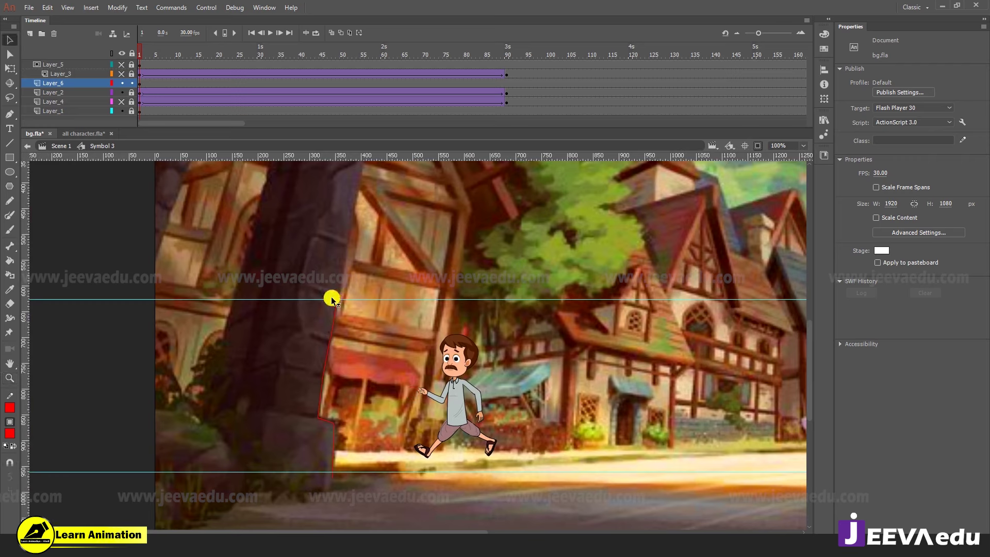
{"action": "key", "text": "n"}
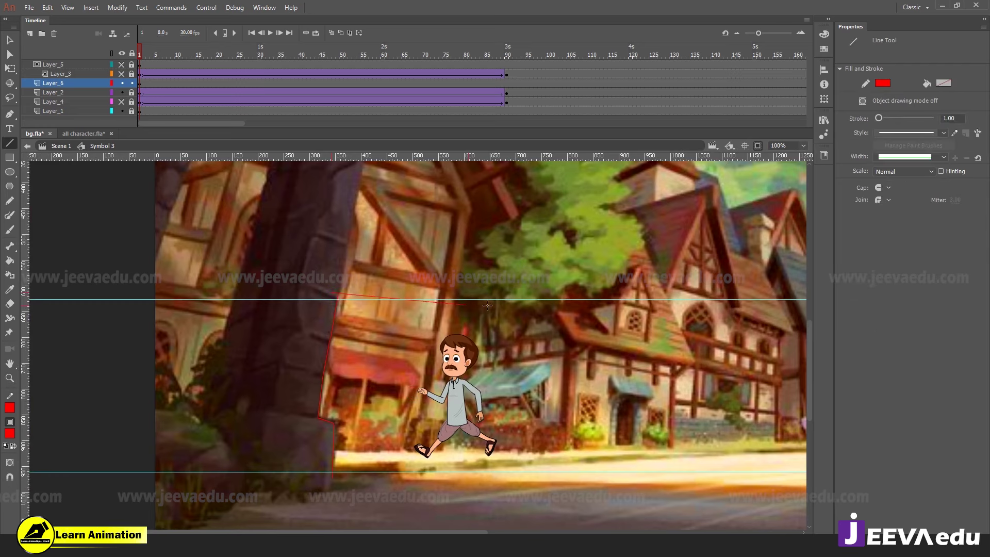
{"action": "left_click_drag", "start_coordinate": [488, 305], "coordinate": [514, 298]}
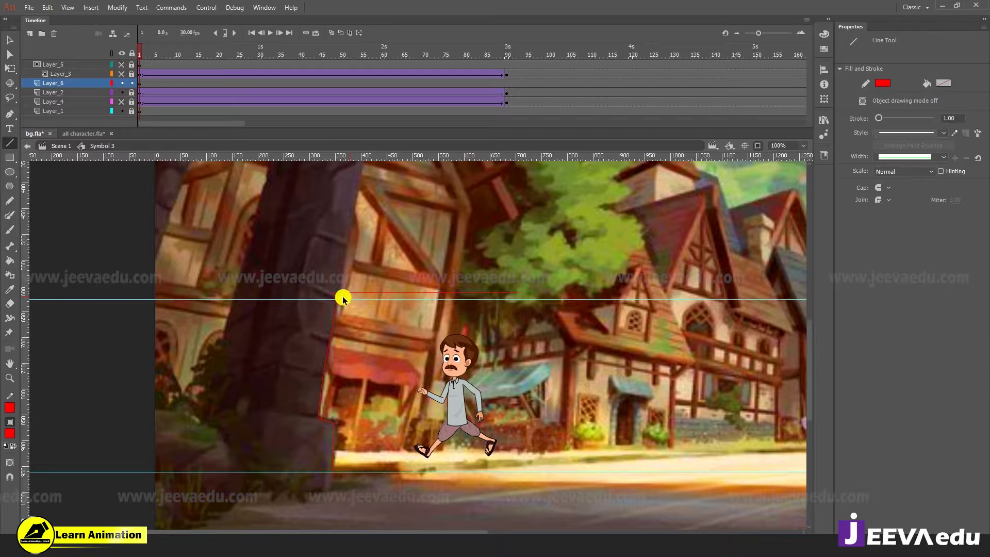
{"action": "key", "text": "v"}
{"action": "left_click_drag", "start_coordinate": [339, 290], "coordinate": [340, 278]}
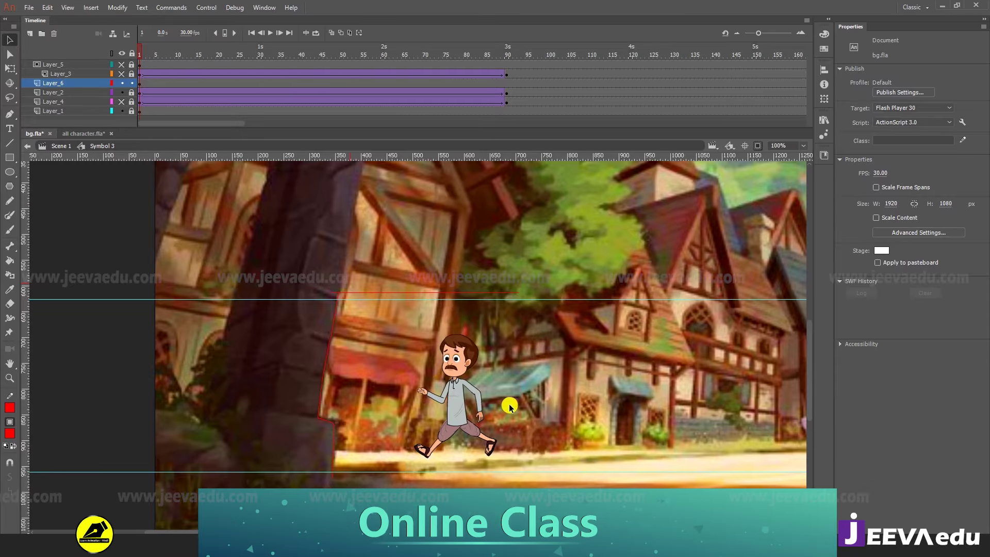
Close the outline with a line just below the lower guide and a slanted line down the man's right side
{"action": "left_click_drag", "start_coordinate": [509, 404], "coordinate": [502, 386]}
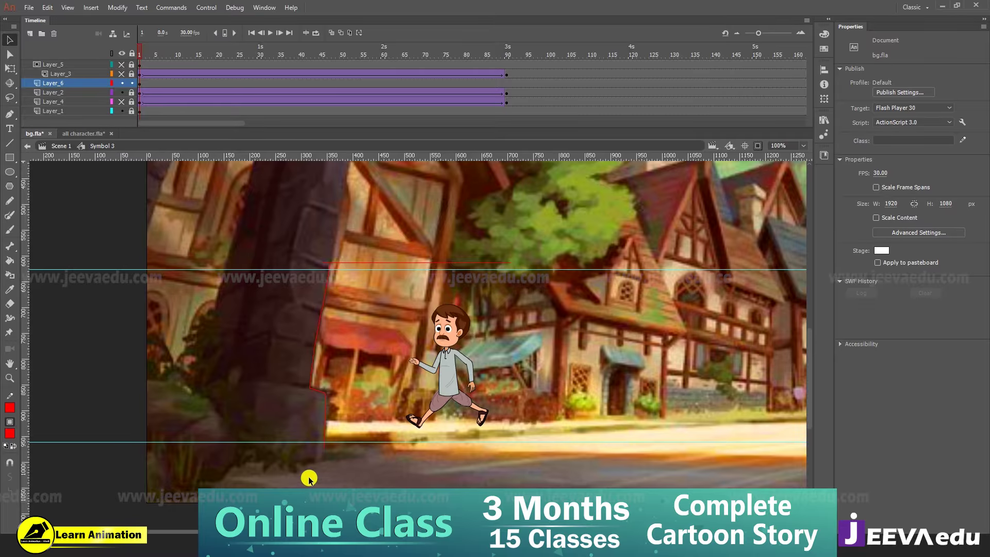
{"action": "key", "text": "n"}
{"action": "left_click_drag", "start_coordinate": [325, 446], "coordinate": [570, 450]}
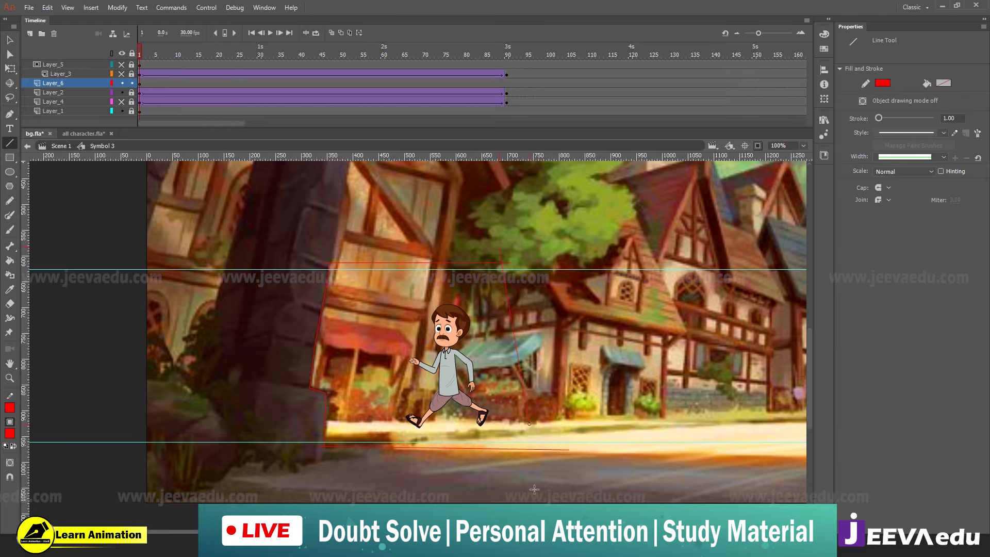
{"action": "left_click_drag", "start_coordinate": [534, 489], "coordinate": [530, 500]}
Fill the enclosed region around the moustached man with solid red and delete its outline strokes and overhanging line ends
{"action": "key", "text": "k"}
{"action": "left_click", "coordinate": [448, 378]}
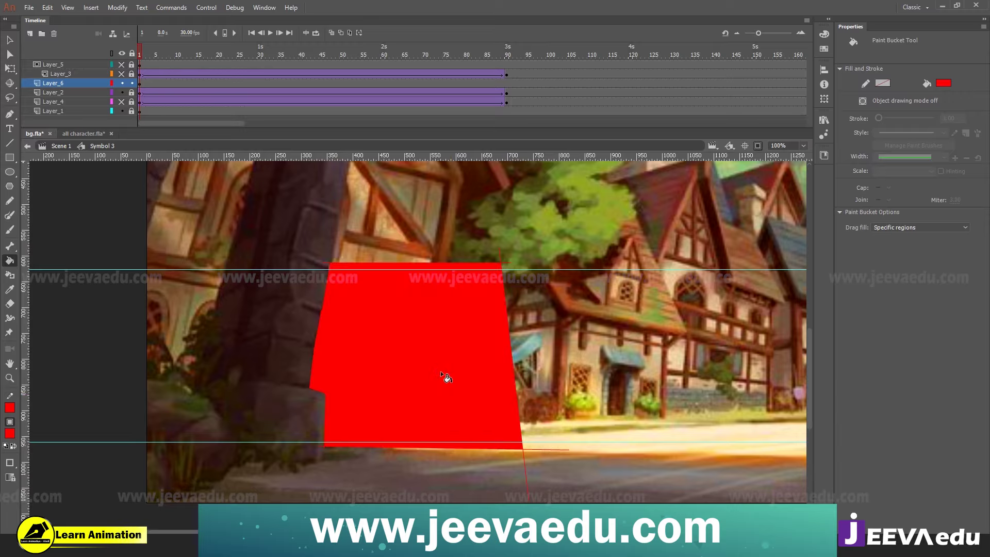
{"action": "key", "text": "v"}
{"action": "double_click", "coordinate": [505, 308]}
{"action": "key", "text": "Delete"}
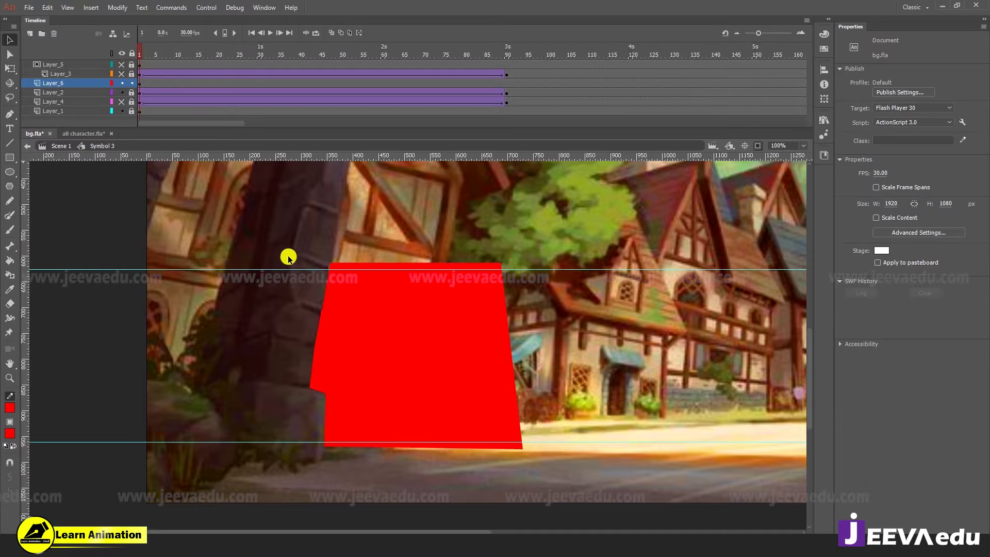
With the Paint Brush tool, trace a red outline around the leaf gap in the plants at the background's left edge
{"action": "left_click_drag", "start_coordinate": [310, 361], "coordinate": [393, 390]}
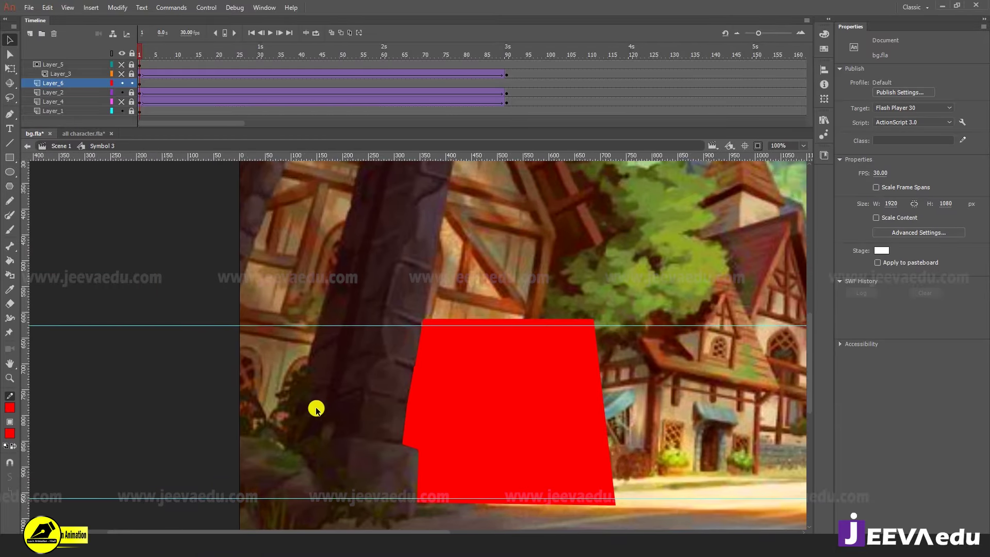
{"action": "key", "text": "z"}
{"action": "left_click", "coordinate": [293, 394]}
{"action": "left_click_drag", "start_coordinate": [310, 392], "coordinate": [241, 364]}
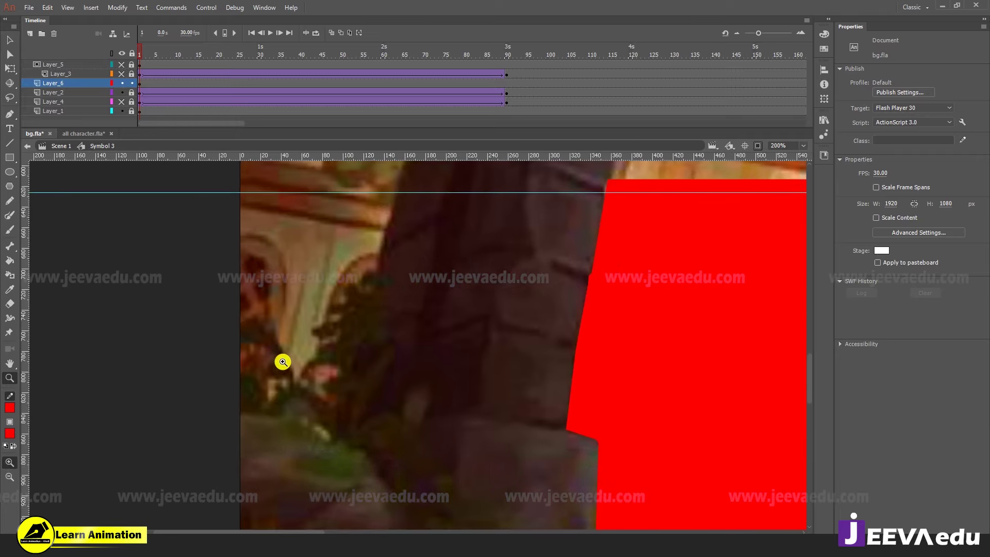
{"action": "key", "text": "y"}
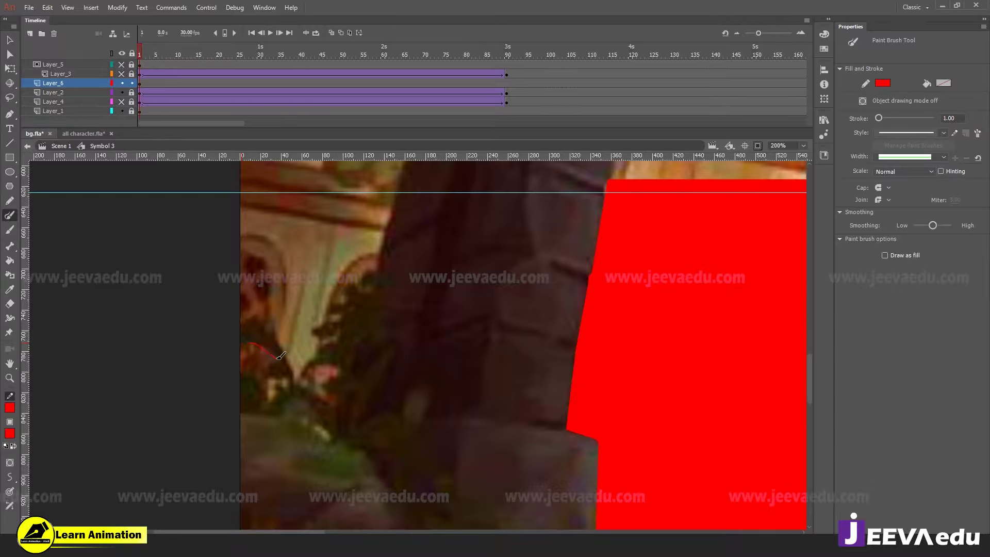
{"action": "mouse_move", "coordinate": [280, 356]}
{"action": "left_mouse_down"}
{"action": "mouse_move", "coordinate": [266, 368]}
{"action": "mouse_move", "coordinate": [283, 371]}
{"action": "left_mouse_up"}
{"action": "left_click_drag", "start_coordinate": [323, 405], "coordinate": [292, 411]}
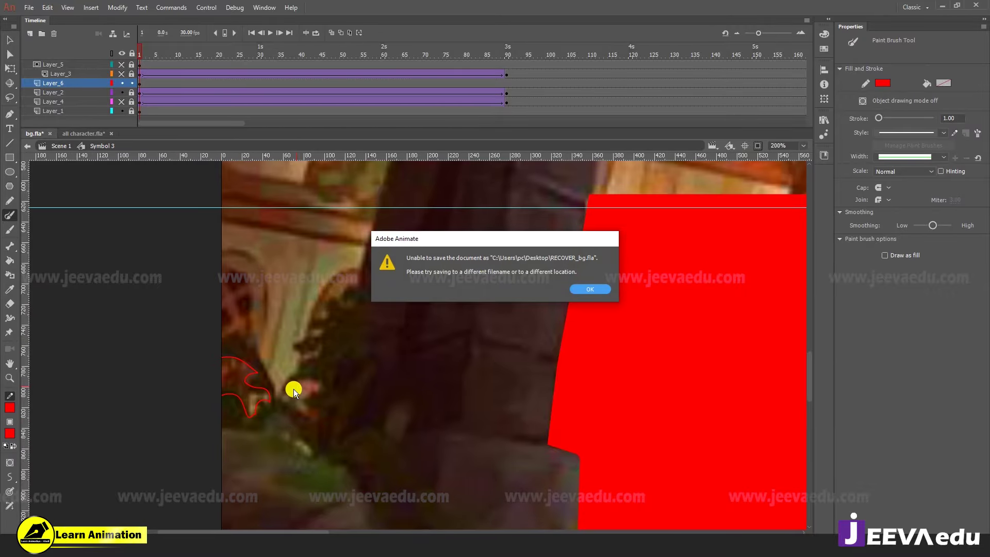
Dismiss the save warning and trace the pink flower, the small gap below it, and the bush's leafy edge up to the pillar
{"action": "left_click", "coordinate": [580, 289]}
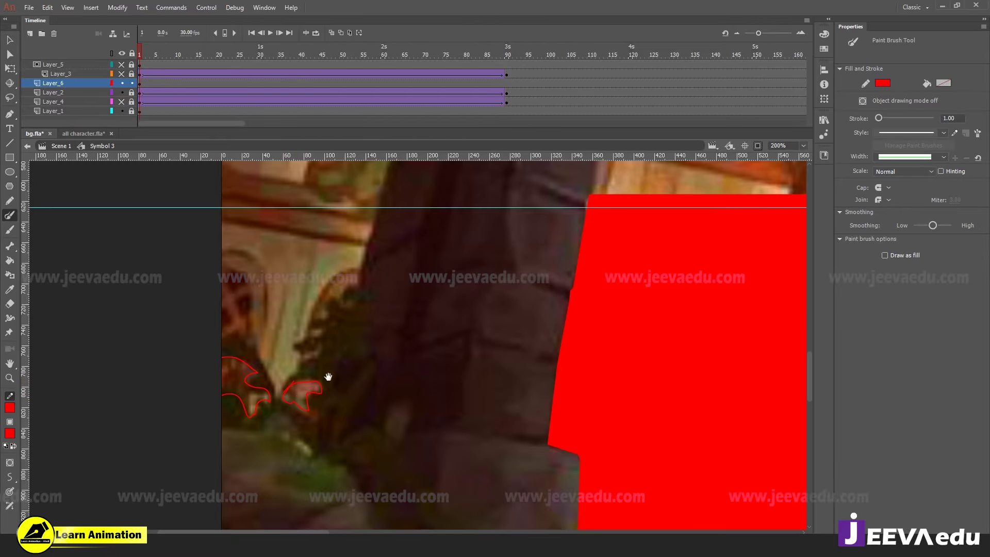
{"action": "mouse_move", "coordinate": [327, 381]}
{"action": "left_mouse_down"}
{"action": "mouse_move", "coordinate": [336, 352]}
{"action": "mouse_move", "coordinate": [316, 365]}
{"action": "mouse_move", "coordinate": [322, 379]}
{"action": "left_mouse_up"}
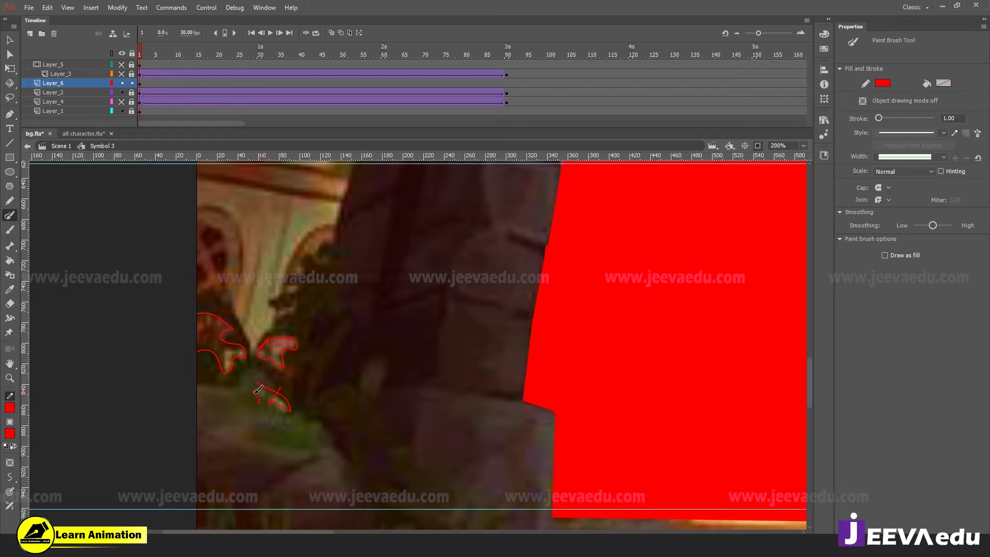
{"action": "left_click_drag", "start_coordinate": [287, 394], "coordinate": [301, 421]}
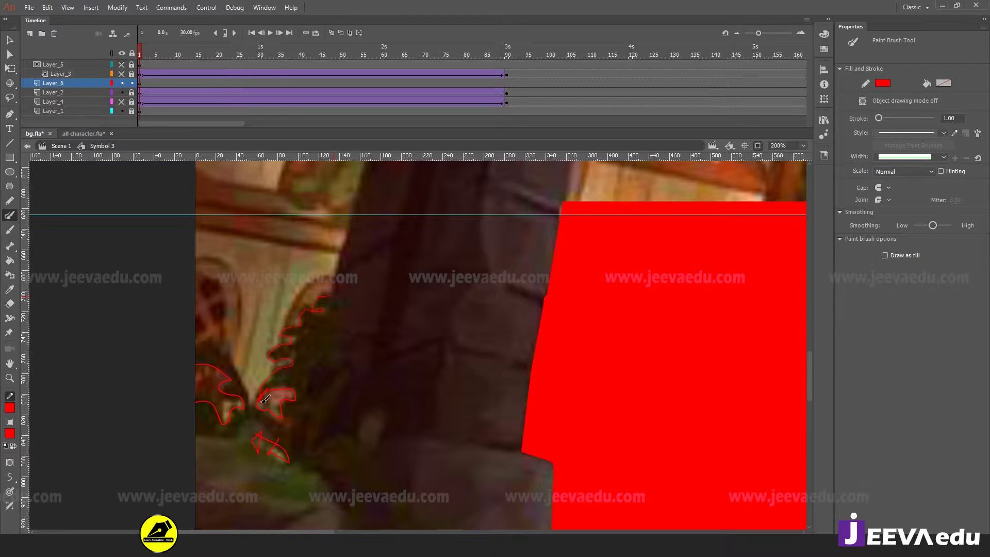
{"action": "mouse_move", "coordinate": [317, 349]}
{"action": "left_mouse_down"}
{"action": "mouse_move", "coordinate": [297, 400]}
{"action": "mouse_move", "coordinate": [283, 387]}
{"action": "mouse_move", "coordinate": [287, 332]}
{"action": "mouse_move", "coordinate": [300, 361]}
{"action": "mouse_move", "coordinate": [343, 373]}
{"action": "left_mouse_up"}
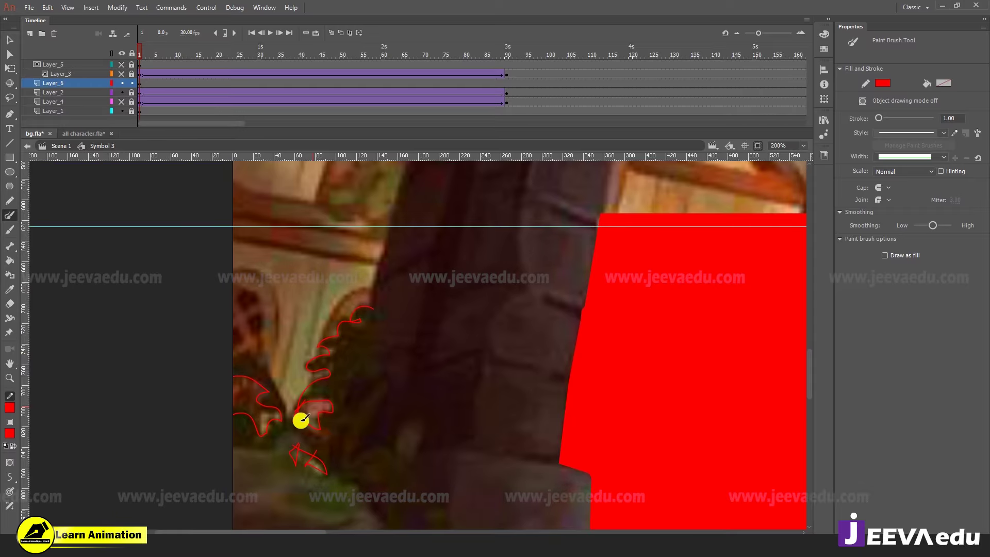
{"action": "mouse_move", "coordinate": [292, 408]}
{"action": "left_mouse_down"}
{"action": "mouse_move", "coordinate": [325, 420]}
{"action": "mouse_move", "coordinate": [342, 377]}
{"action": "mouse_move", "coordinate": [345, 388]}
{"action": "left_mouse_up"}
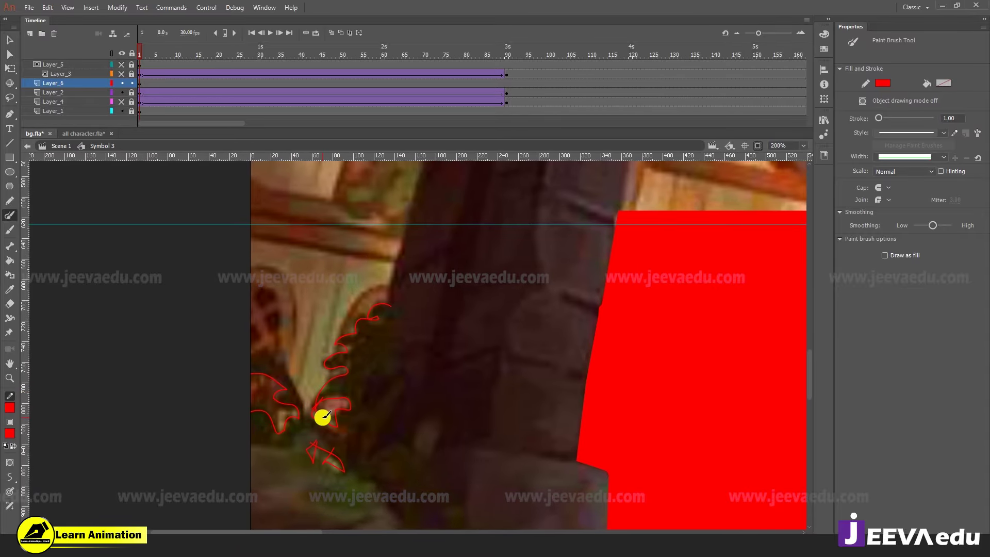
Fill the outlined small gaps among the plants with red, closing off part of the leftmost gap with a brush stroke
{"action": "key", "text": "k"}
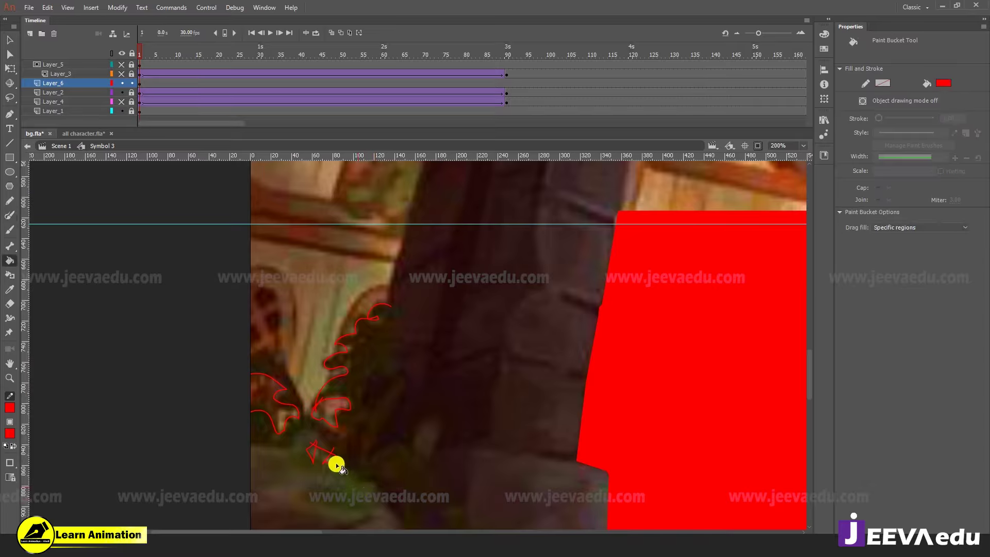
{"action": "left_click", "coordinate": [312, 452]}
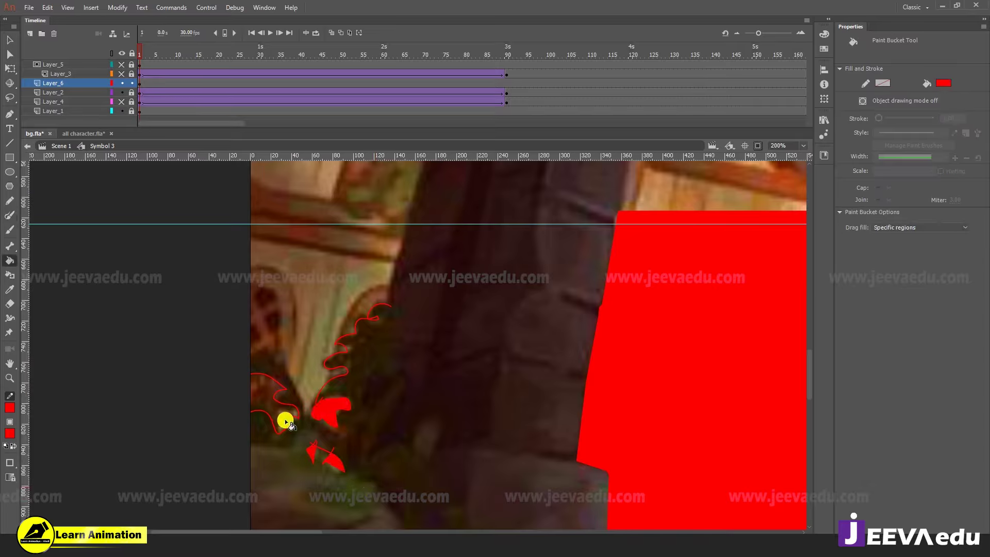
{"action": "key", "text": "y"}
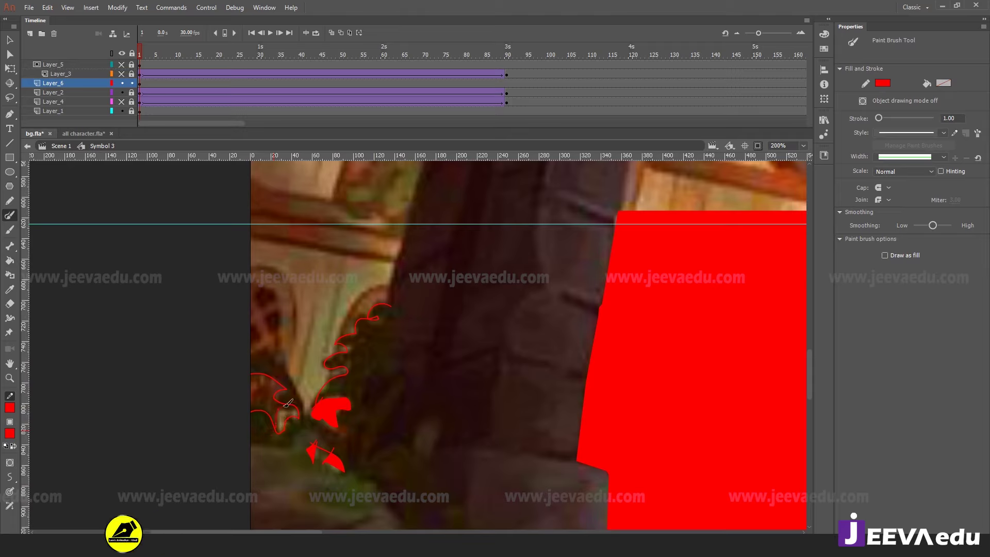
{"action": "key", "text": "k"}
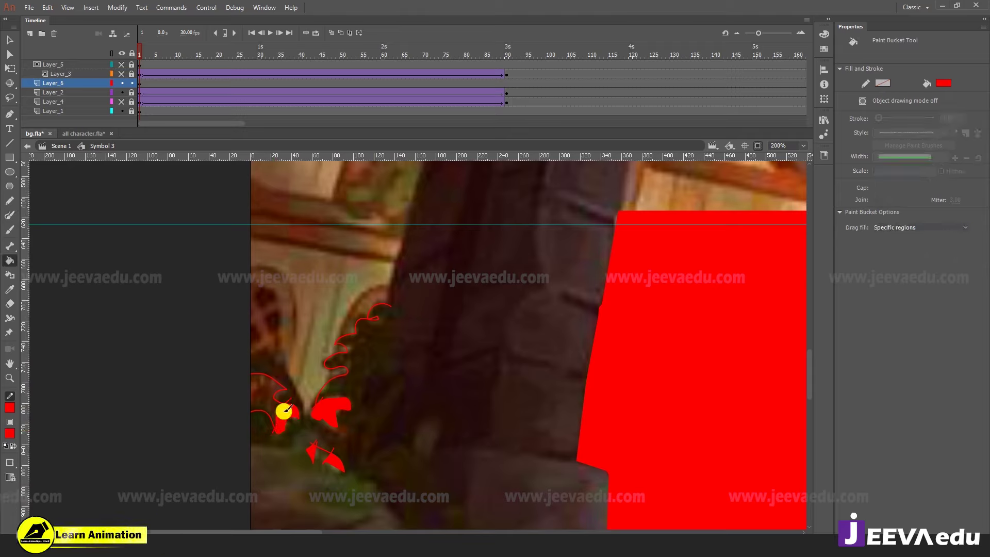
Extend the outline with the left leaf's upper curve, a slanted line up the pillar's left side and a horizontal line above the upper guide
{"action": "key", "text": "y"}
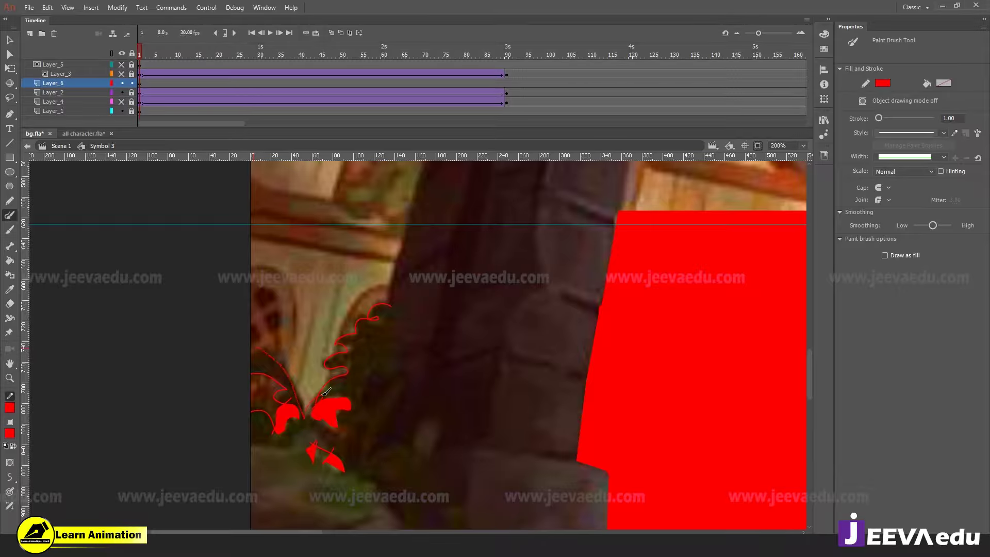
{"action": "scroll", "coordinate": [340, 381], "scroll_direction": "up", "scroll_amount": 3}
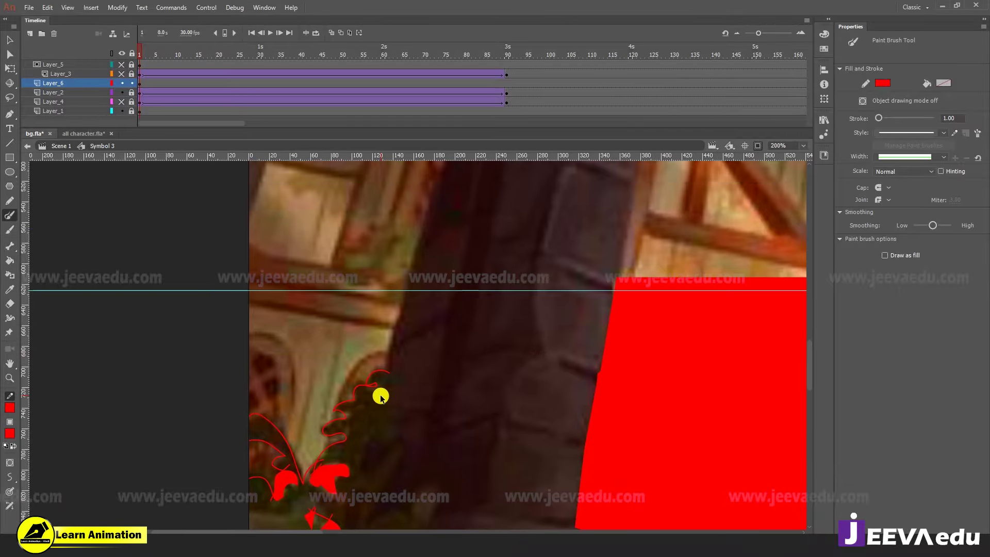
{"action": "key", "text": "n"}
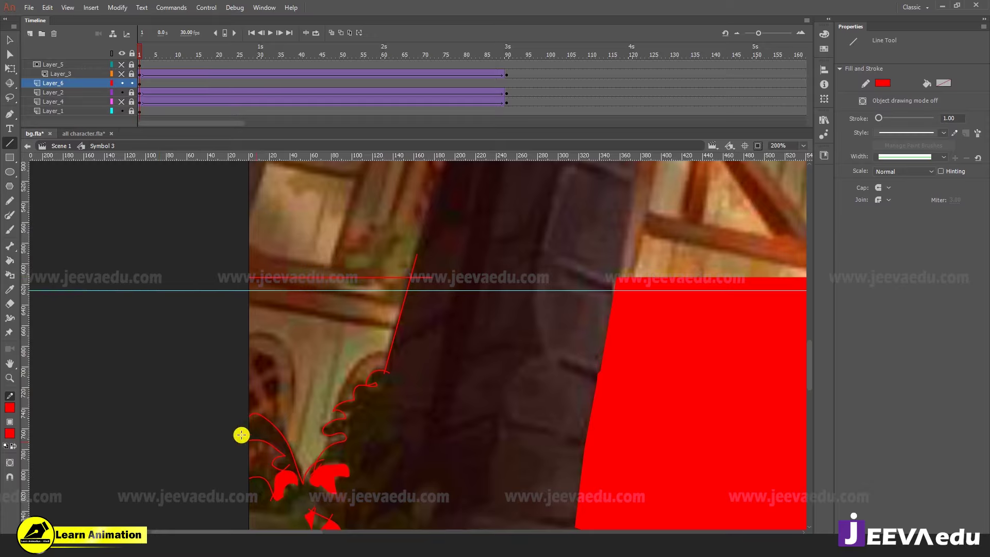
Show the content outside the stage and close the wall outline with a slanted line beyond the stage's left edge
{"action": "left_click", "coordinate": [757, 145]}
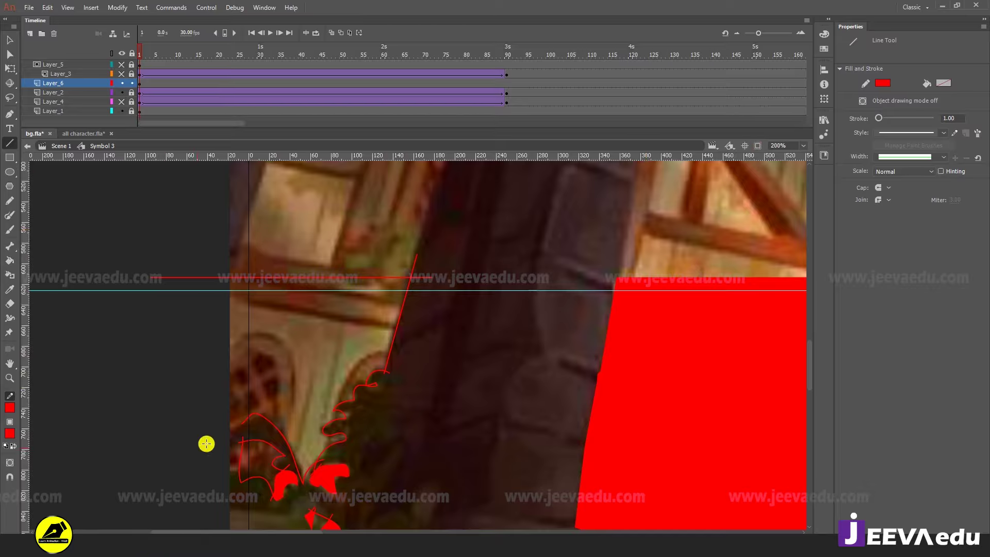
{"action": "key", "text": "v"}
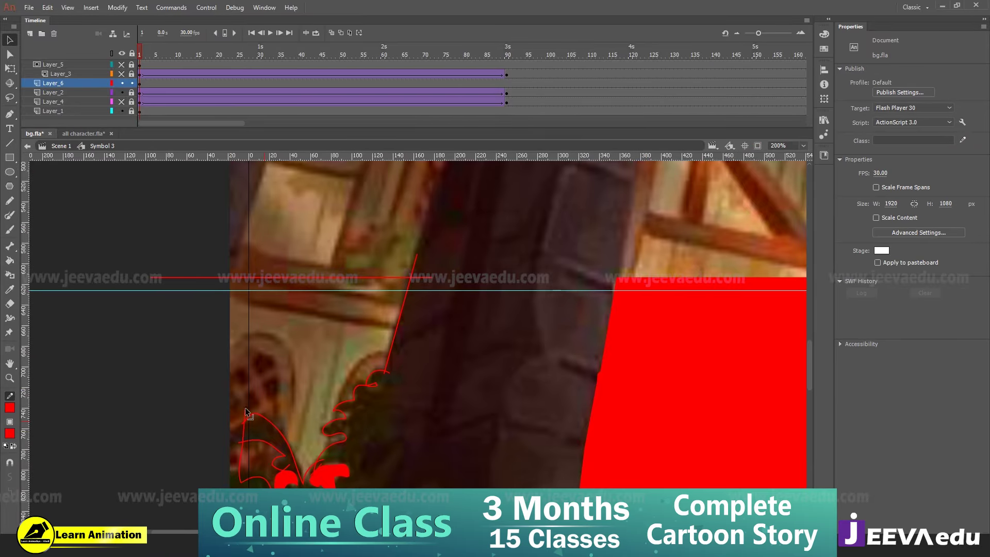
{"action": "mouse_move", "coordinate": [207, 314]}
{"action": "left_mouse_down"}
{"action": "mouse_move", "coordinate": [195, 240]}
{"action": "mouse_move", "coordinate": [184, 238]}
{"action": "left_mouse_up"}
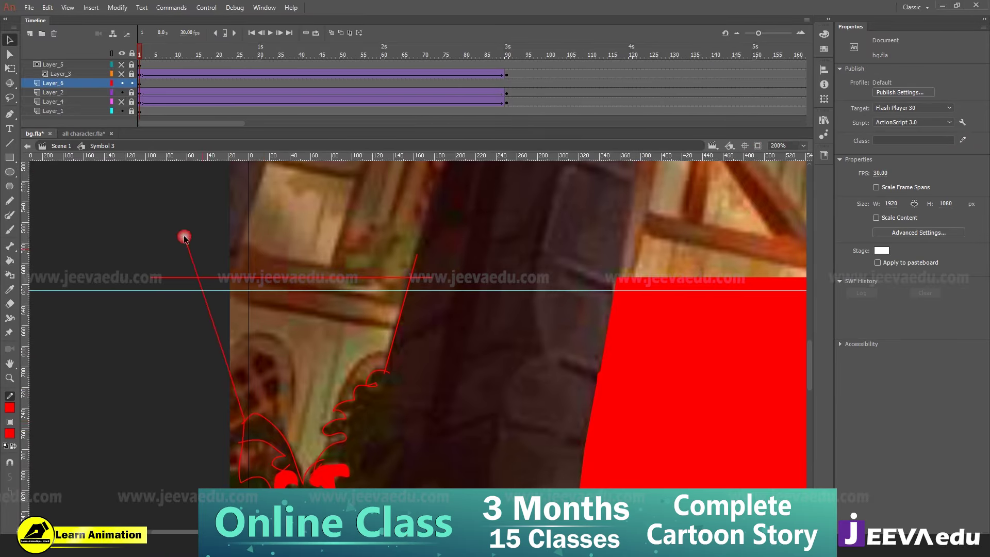
Fill the enclosed wall area beside the pillar with red, and close and fill the remaining gap between the left leaves
{"action": "key", "text": "k"}
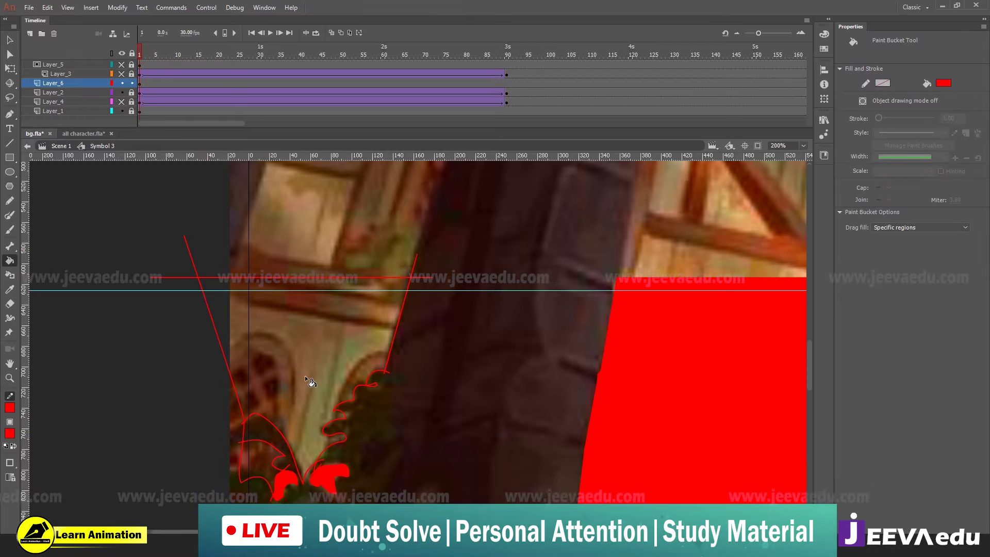
{"action": "left_click", "coordinate": [305, 375]}
{"action": "left_click_drag", "start_coordinate": [345, 409], "coordinate": [276, 396]}
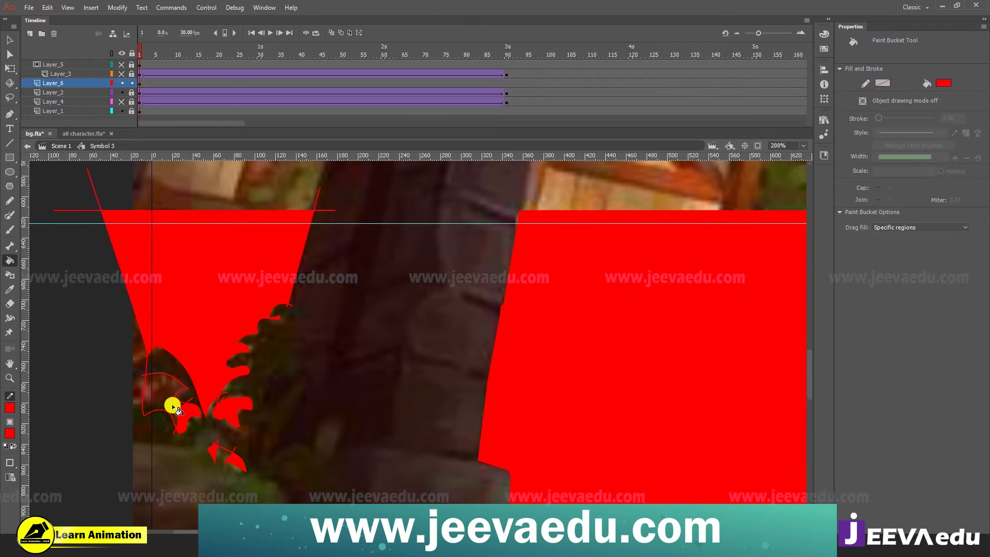
{"action": "key", "text": "y"}
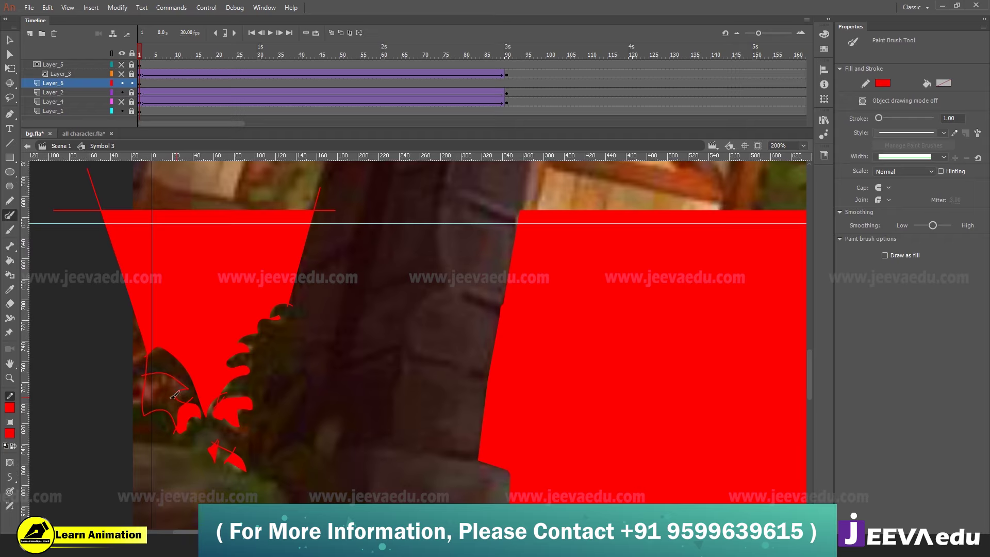
{"action": "left_click_drag", "start_coordinate": [134, 414], "coordinate": [192, 399]}
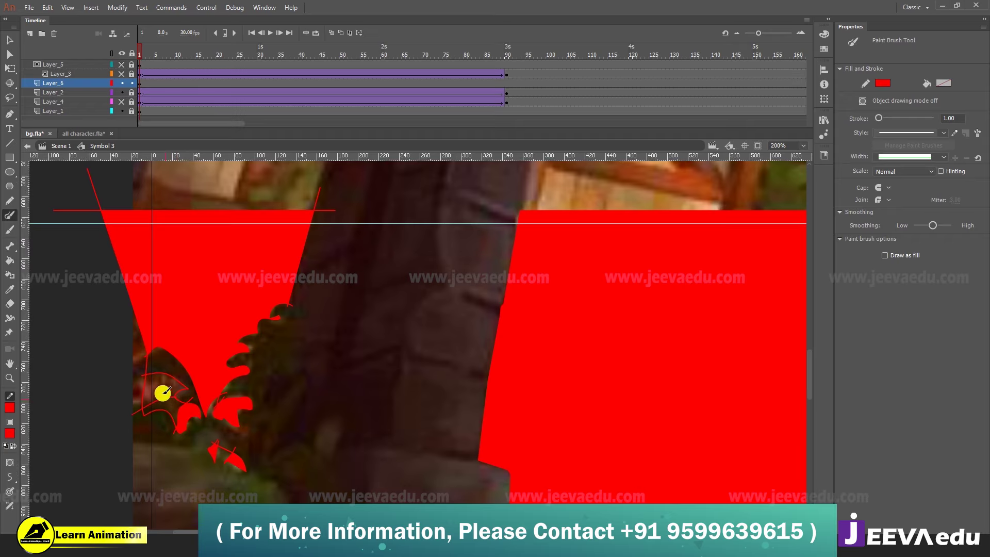
{"action": "key", "text": "k"}
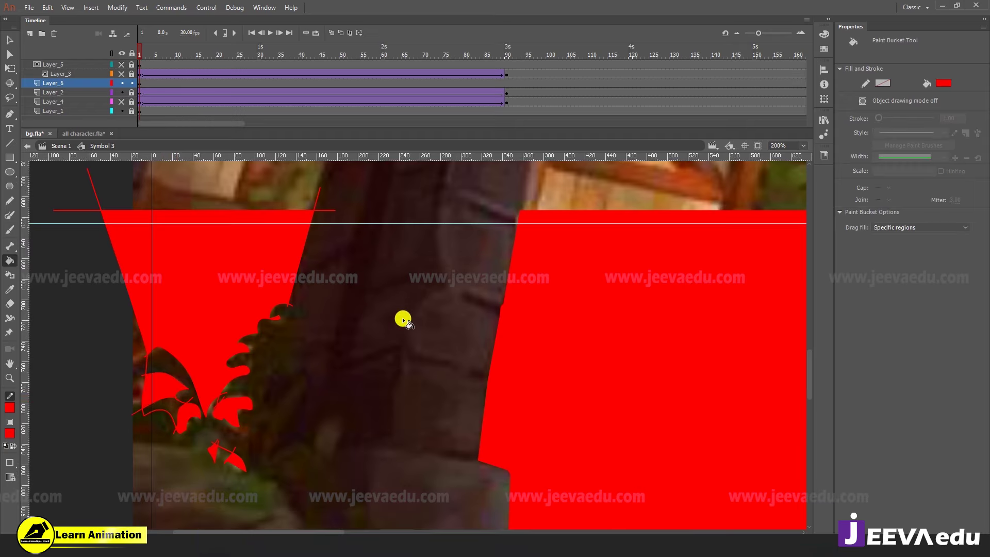
Scrub through the animation to check the moustached man's walk behind the pillar against the red shapes
{"action": "key", "text": "z"}
{"action": "left_click", "coordinate": [343, 367], "text": "alt"}
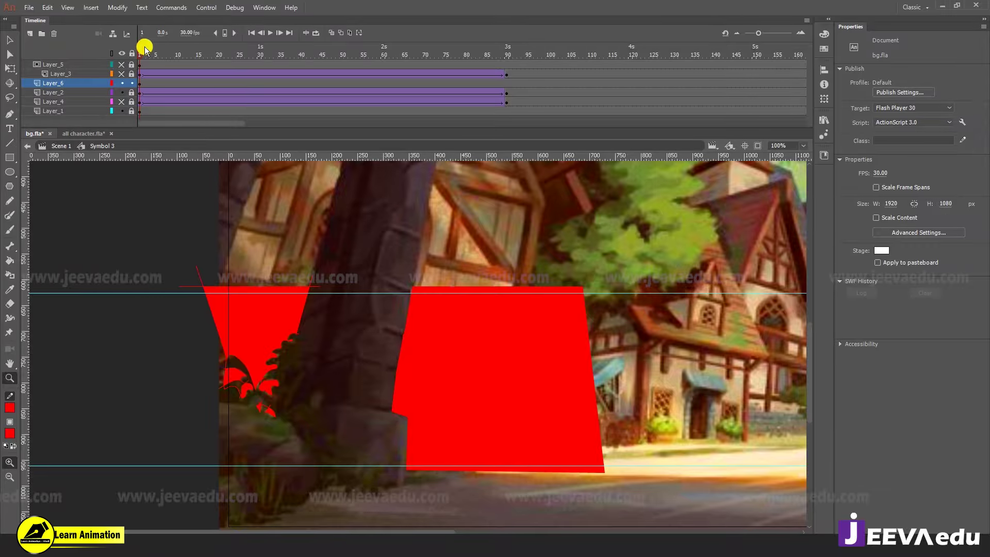
{"action": "left_click_drag", "start_coordinate": [283, 79], "coordinate": [305, 98]}
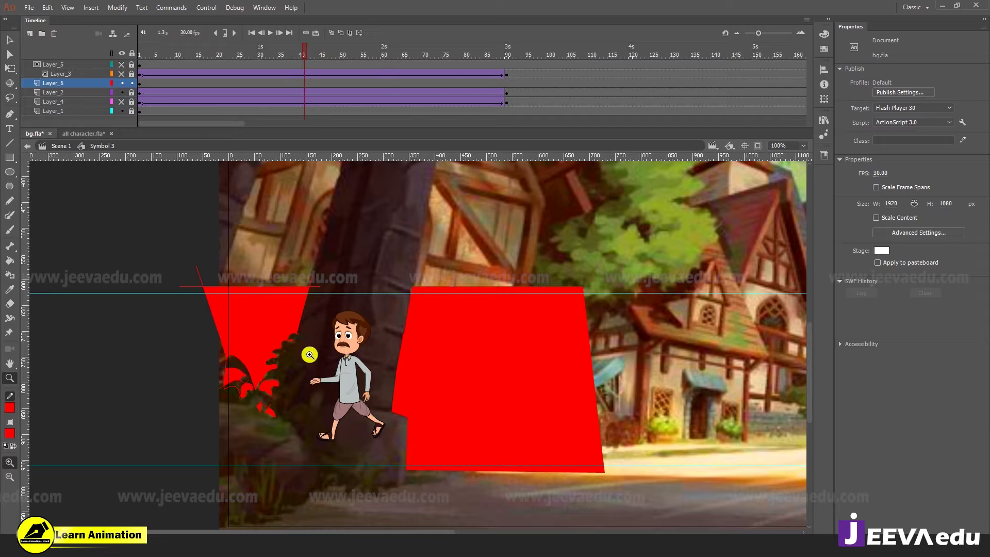
Select all the red shapes on Layer_6 at frame 1, set their stroke colour to none and deselect them
{"action": "left_click", "coordinate": [138, 84]}
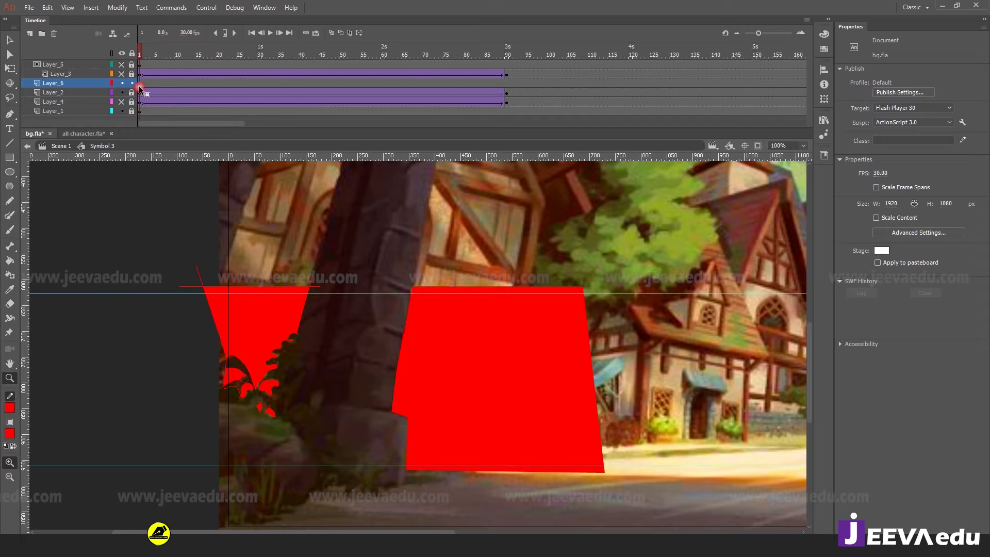
{"action": "left_click", "coordinate": [12, 408]}
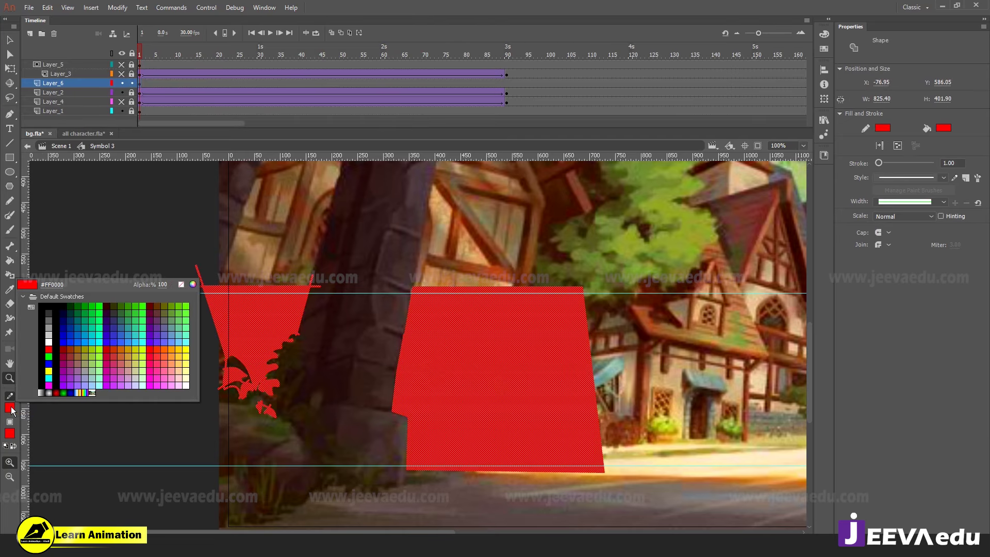
{"action": "left_click", "coordinate": [179, 283]}
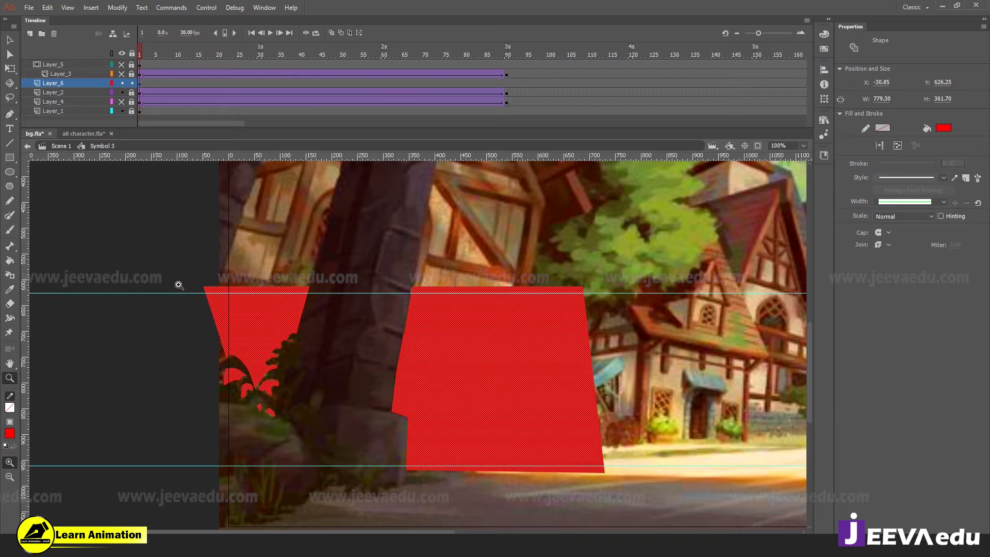
{"action": "left_click", "coordinate": [179, 389]}
{"action": "left_click", "coordinate": [402, 363], "text": "alt"}
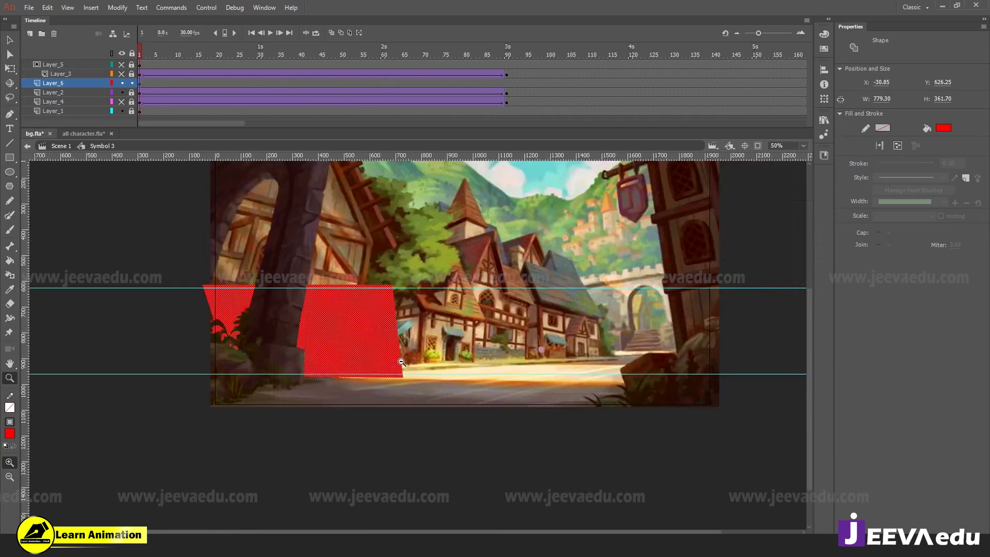
{"action": "left_click", "coordinate": [350, 355]}
{"action": "left_click_drag", "start_coordinate": [294, 371], "coordinate": [321, 431]}
{"action": "key", "text": "v"}
{"action": "left_click", "coordinate": [155, 369]}
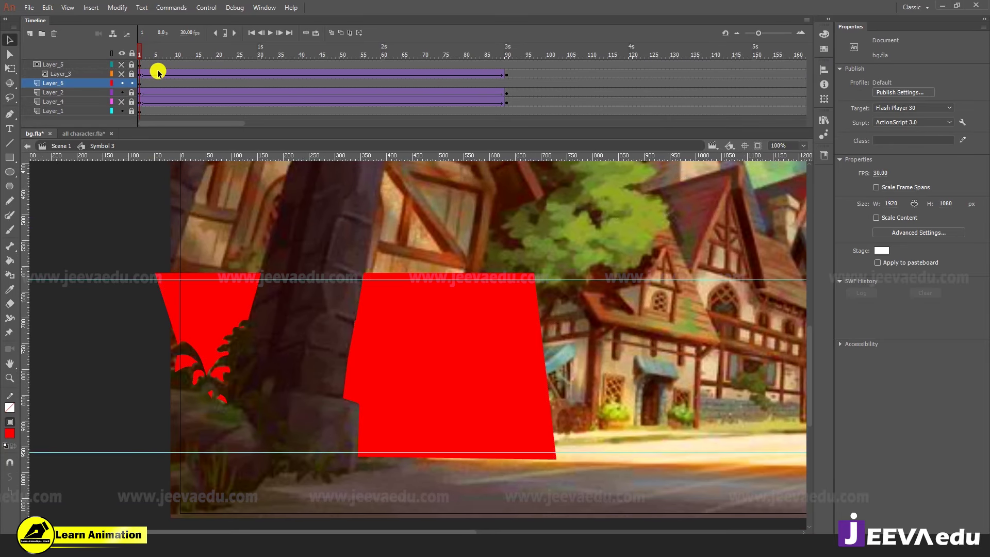
Check the man's walk against the red shapes across the frames and convert Layer_6 into a mask for Layer_2
{"action": "left_click_drag", "start_coordinate": [146, 52], "coordinate": [397, 103]}
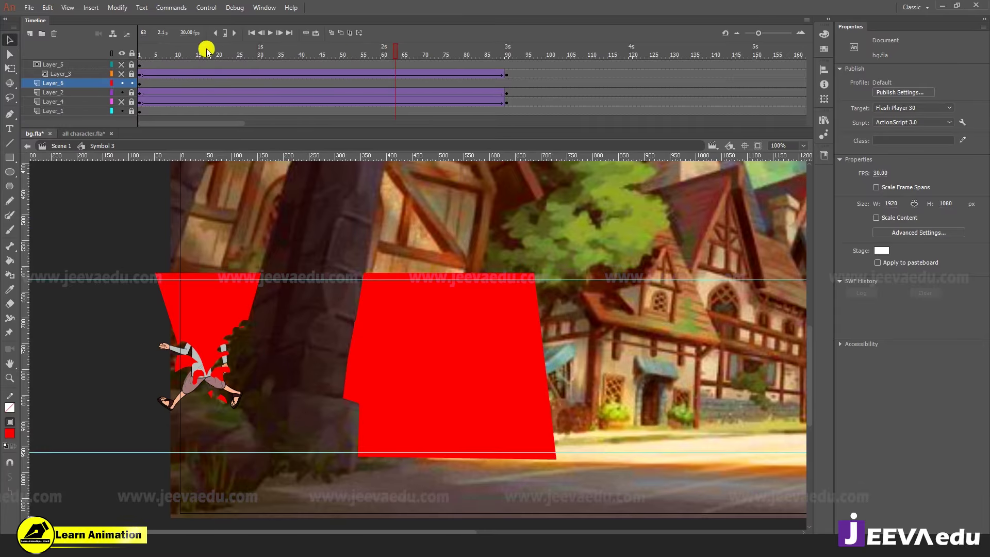
{"action": "mouse_move", "coordinate": [250, 53]}
{"action": "left_mouse_down"}
{"action": "mouse_move", "coordinate": [194, 63]}
{"action": "mouse_move", "coordinate": [519, 101]}
{"action": "mouse_move", "coordinate": [100, 112]}
{"action": "left_mouse_up"}
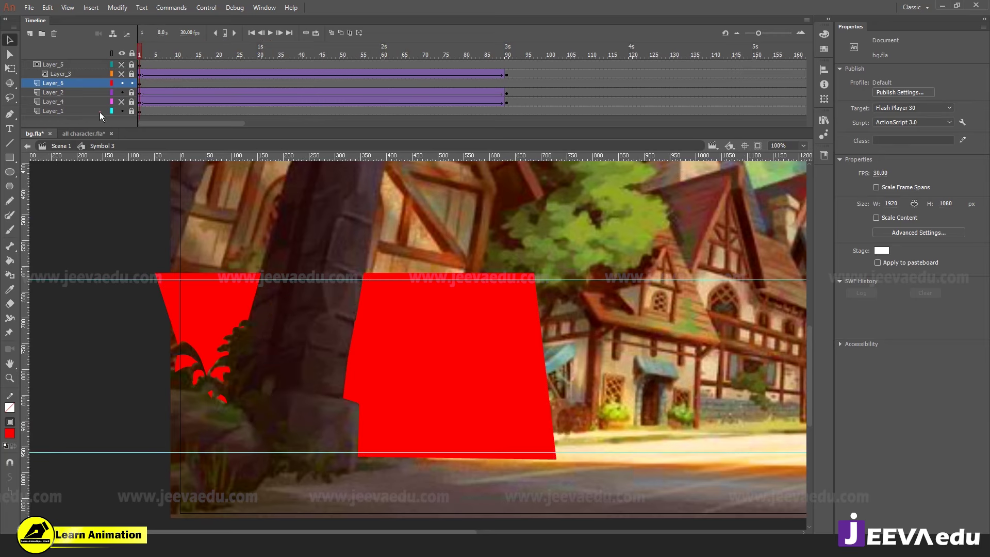
{"action": "left_click", "coordinate": [98, 87]}
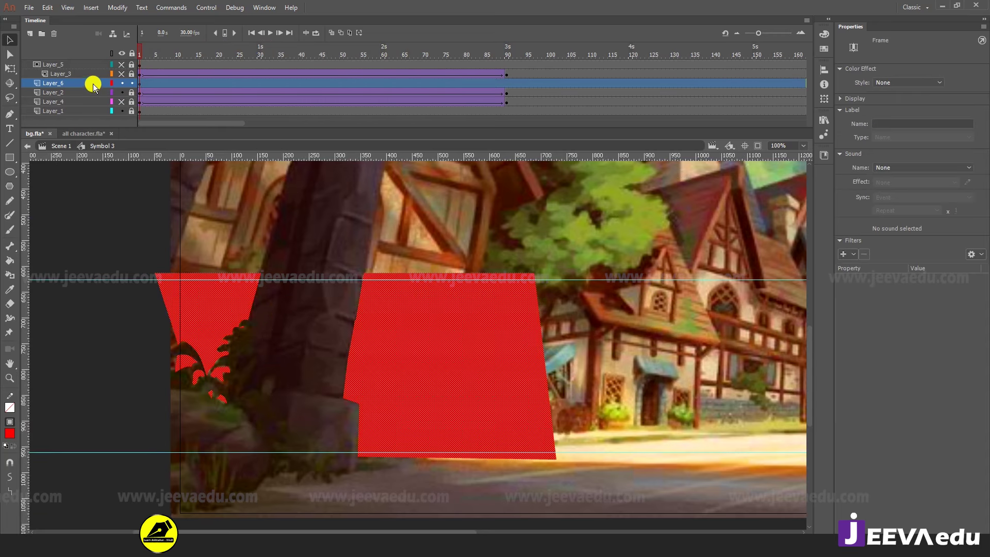
{"action": "right_click", "coordinate": [93, 83]}
{"action": "left_click", "coordinate": [124, 237]}
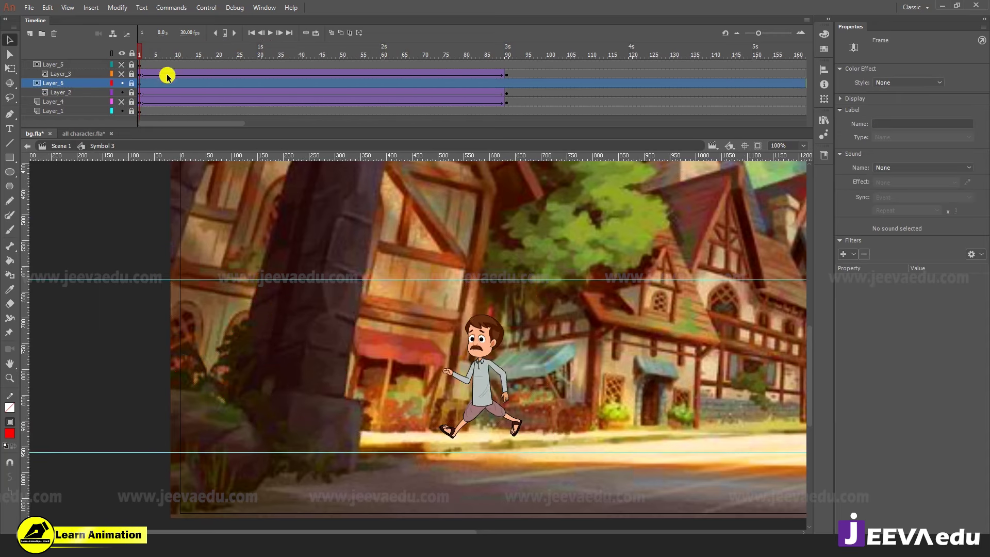
Scrub and play the animation to check the masked moustached man's walk behind the pillar and the left leaves
{"action": "left_click_drag", "start_coordinate": [157, 59], "coordinate": [395, 76]}
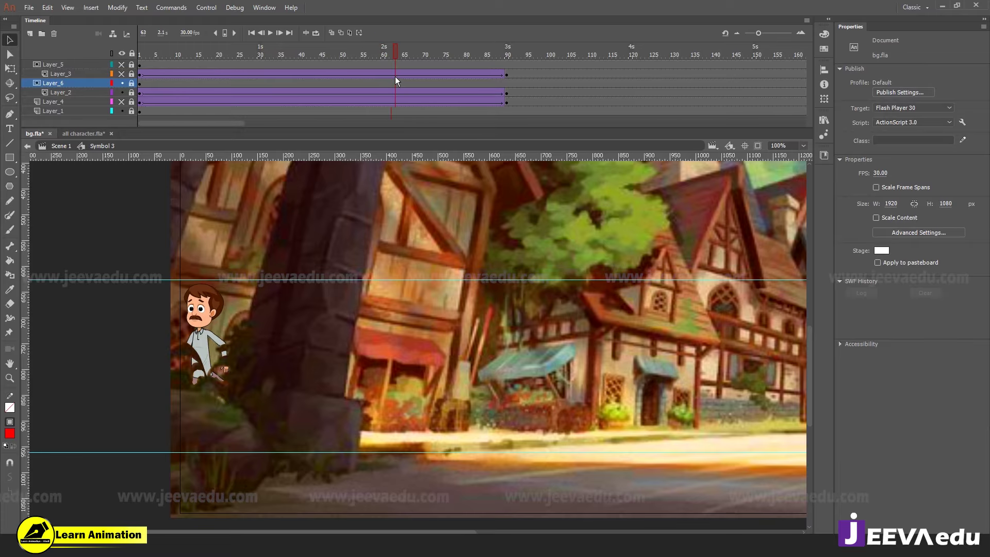
{"action": "left_click", "coordinate": [217, 397]}
{"action": "key", "text": "z"}
{"action": "left_click", "coordinate": [247, 365]}
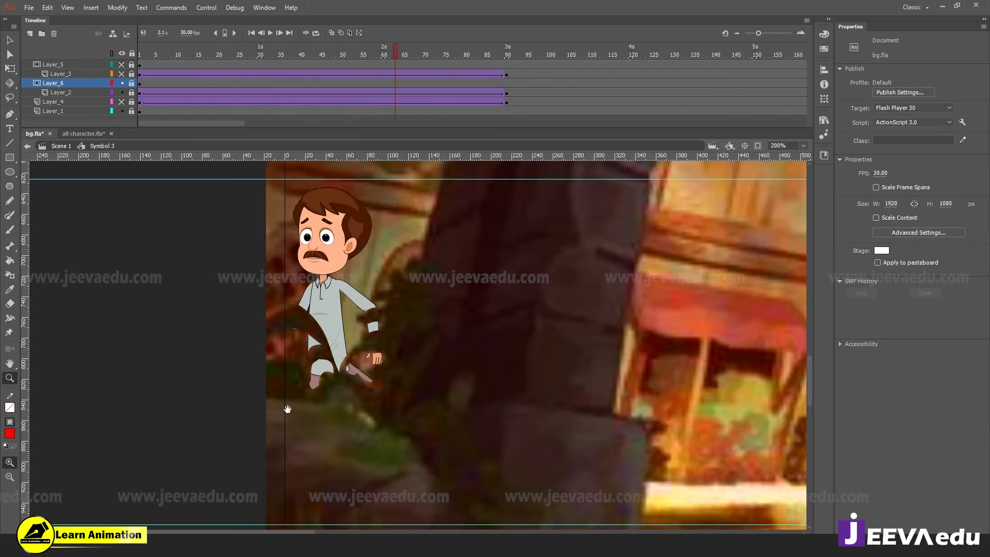
{"action": "left_click_drag", "start_coordinate": [285, 409], "coordinate": [209, 419]}
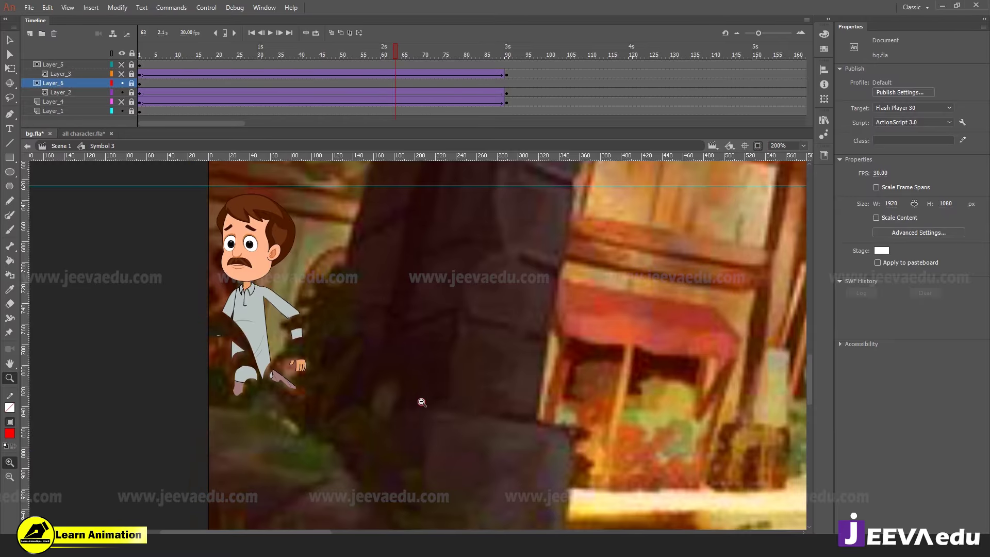
{"action": "left_click", "coordinate": [420, 400], "text": "alt"}
{"action": "left_click_drag", "start_coordinate": [395, 50], "coordinate": [167, 105]}
{"action": "key", "text": "Return"}
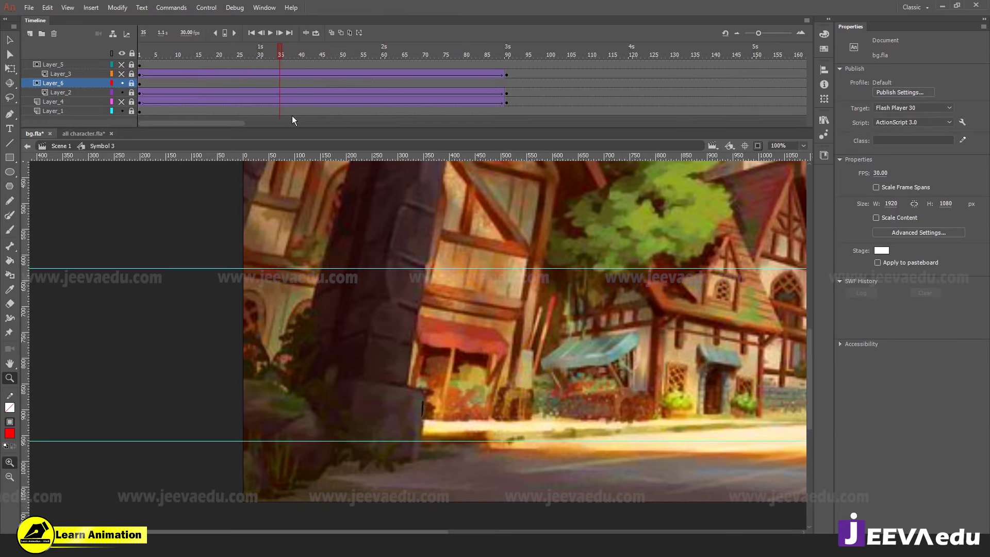
{"action": "left_click_drag", "start_coordinate": [362, 124], "coordinate": [473, 122]}
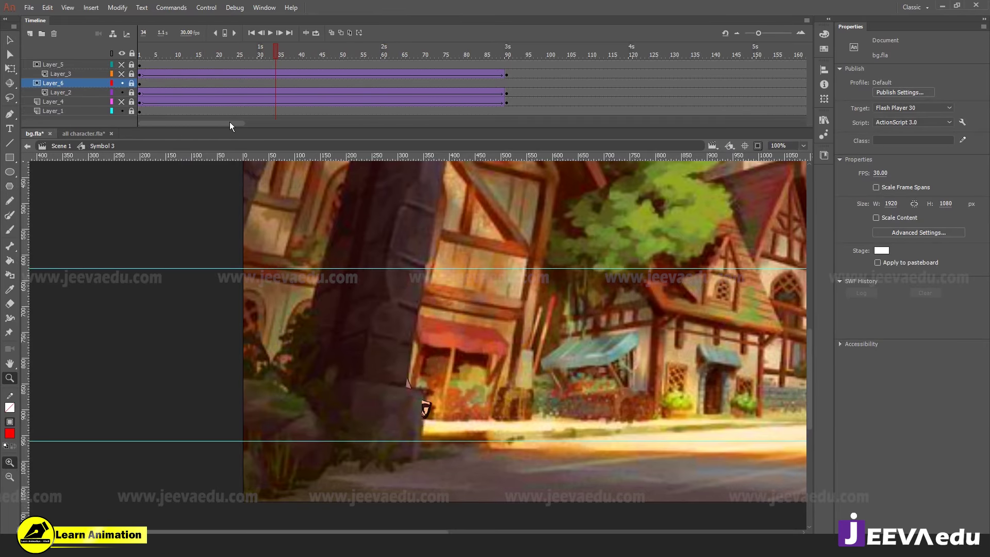
{"action": "left_click_drag", "start_coordinate": [230, 124], "coordinate": [305, 148]}
{"action": "left_click_drag", "start_coordinate": [274, 54], "coordinate": [431, 121]}
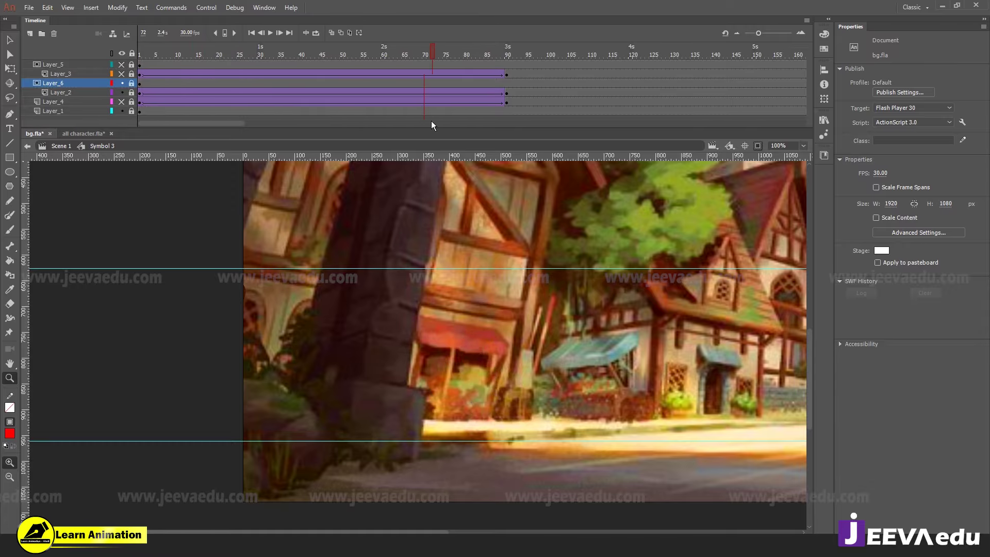
Show Layer_4, hide Layer_6 and Layer_2, and scrub through the walk of the woman in green near the shop wall
{"action": "left_click", "coordinate": [122, 101]}
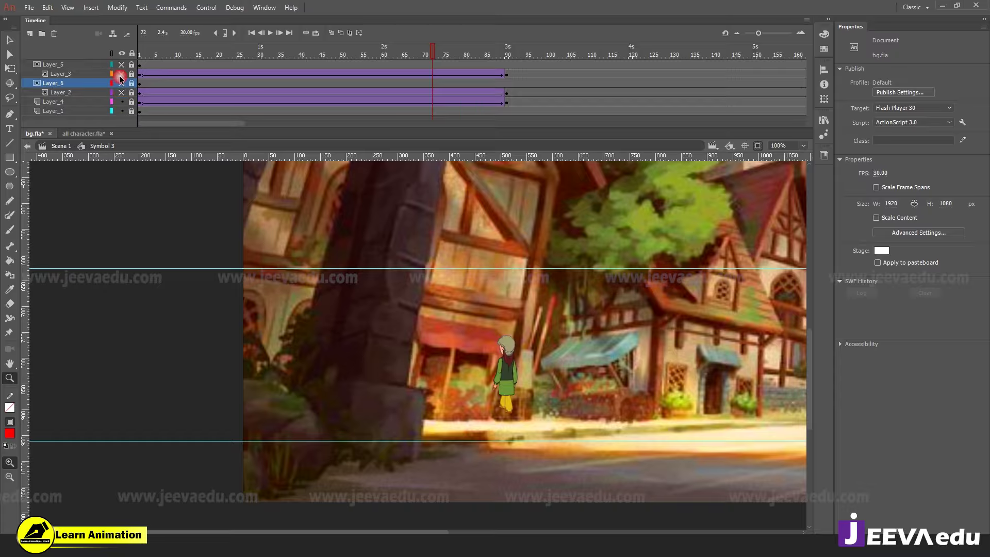
{"action": "left_click", "coordinate": [527, 384]}
{"action": "left_click", "coordinate": [498, 392], "text": "alt"}
{"action": "key", "text": "v"}
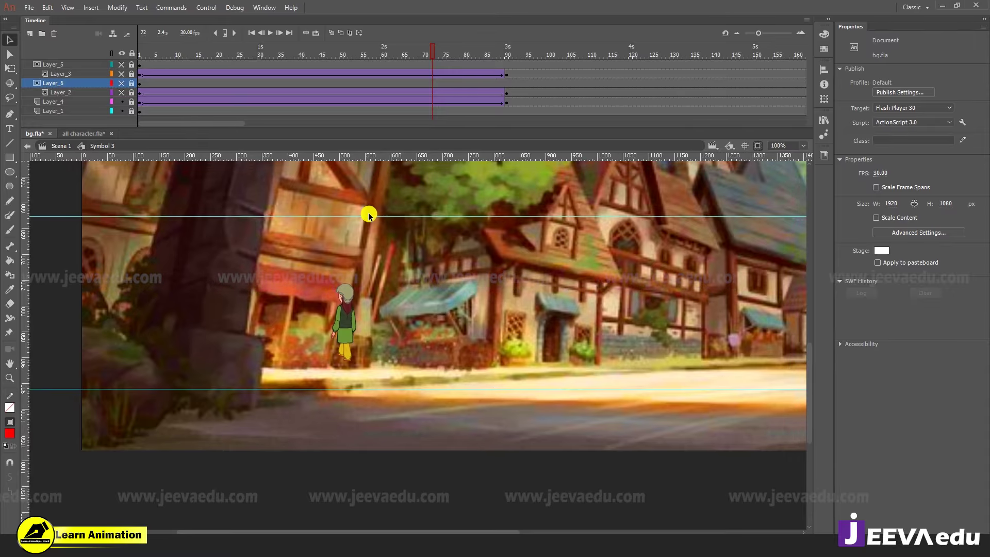
{"action": "left_click_drag", "start_coordinate": [411, 56], "coordinate": [366, 92]}
Move the two horizontal guides to the head and feet of the woman in green and return to frame 1
{"action": "left_click_drag", "start_coordinate": [413, 216], "coordinate": [410, 270]}
{"action": "left_click_drag", "start_coordinate": [377, 388], "coordinate": [373, 368]}
{"action": "key", "text": "shift+comma"}
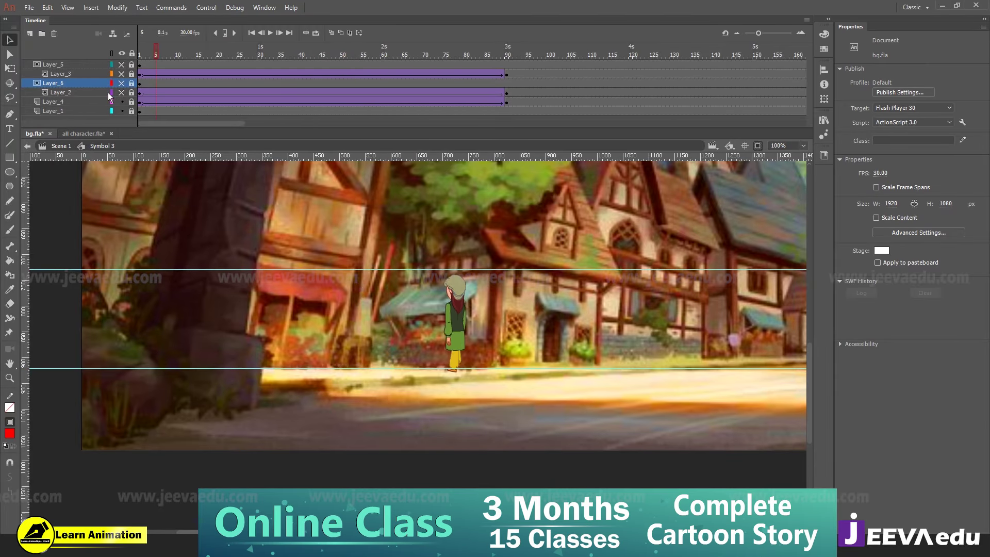
Add a new layer above Layer_4 and draw a red line down the wall edge beside the blue-awning stall
{"action": "key", "text": "z"}
{"action": "left_click", "coordinate": [356, 335]}
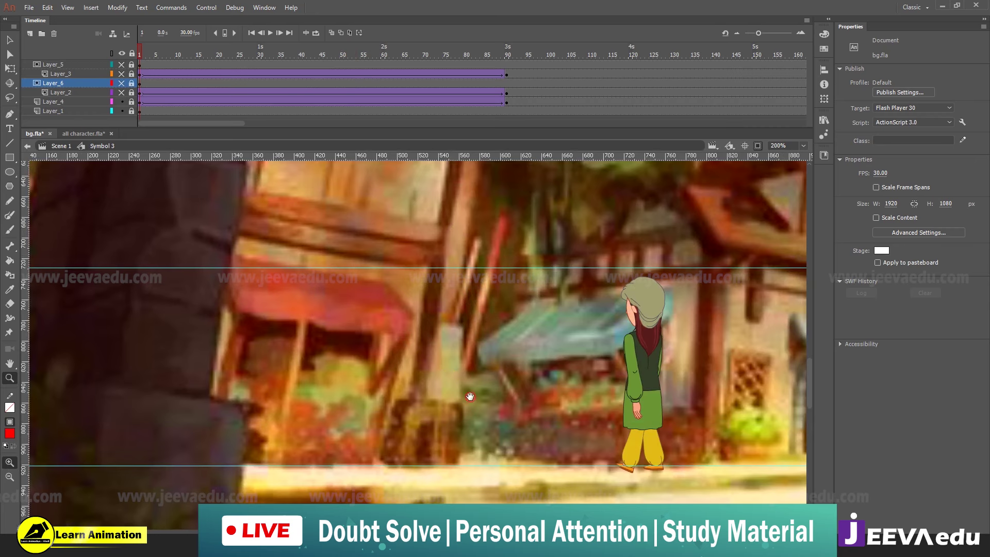
{"action": "key", "text": "n"}
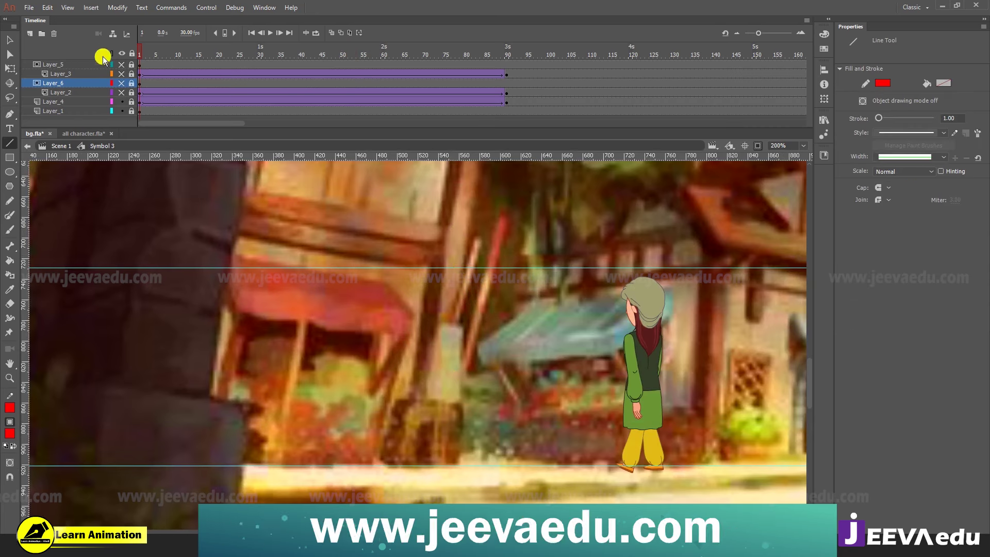
{"action": "left_click", "coordinate": [54, 101]}
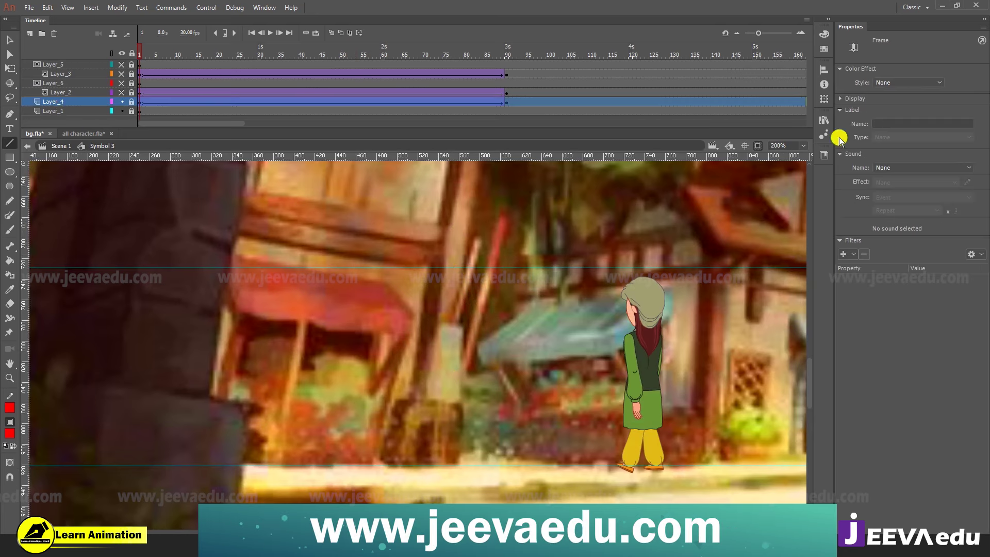
{"action": "left_click", "coordinate": [31, 35]}
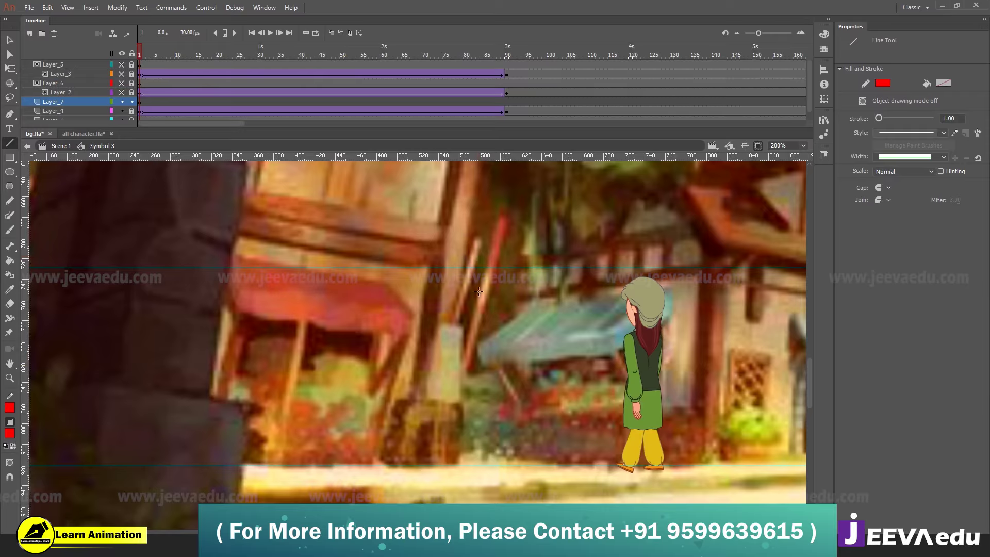
{"action": "left_click_drag", "start_coordinate": [459, 468], "coordinate": [456, 481]}
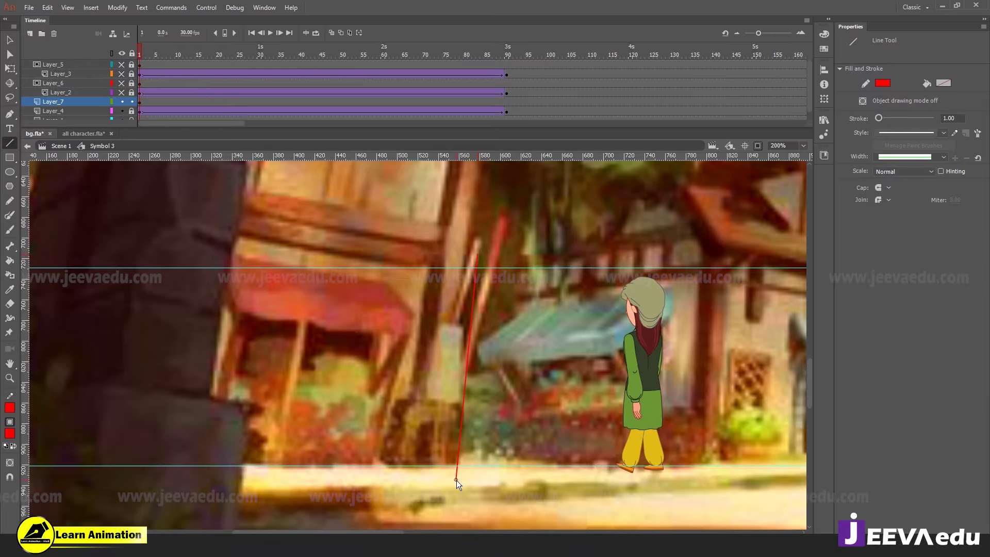
Reshape the red line so it follows the wall's edge, adding a corner near the barrel and shifting its upper end
{"action": "key", "text": "v"}
{"action": "key", "text": "ctrl+="}
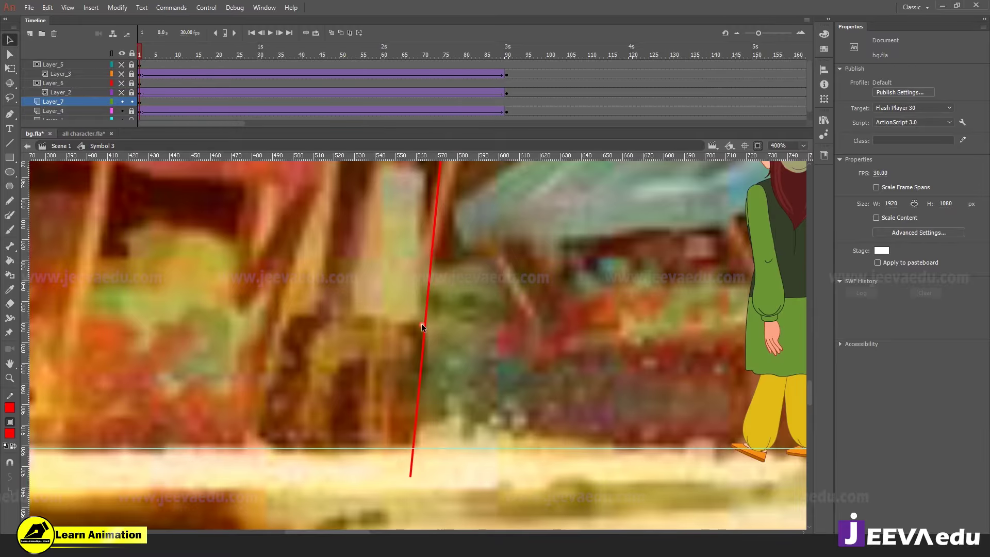
{"action": "left_click_drag", "start_coordinate": [422, 323], "coordinate": [426, 333]}
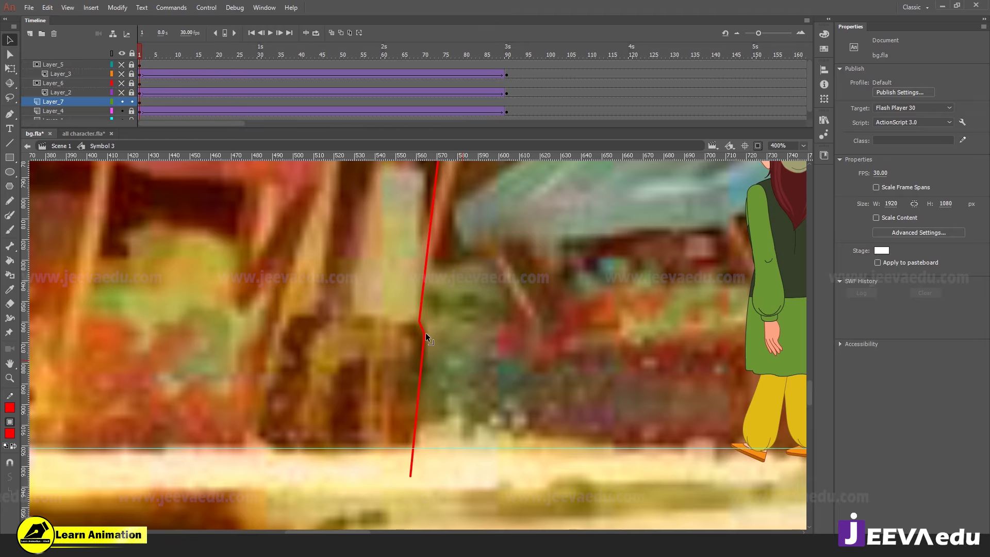
{"action": "left_click_drag", "start_coordinate": [465, 399], "coordinate": [464, 428]}
{"action": "left_click_drag", "start_coordinate": [456, 318], "coordinate": [462, 385]}
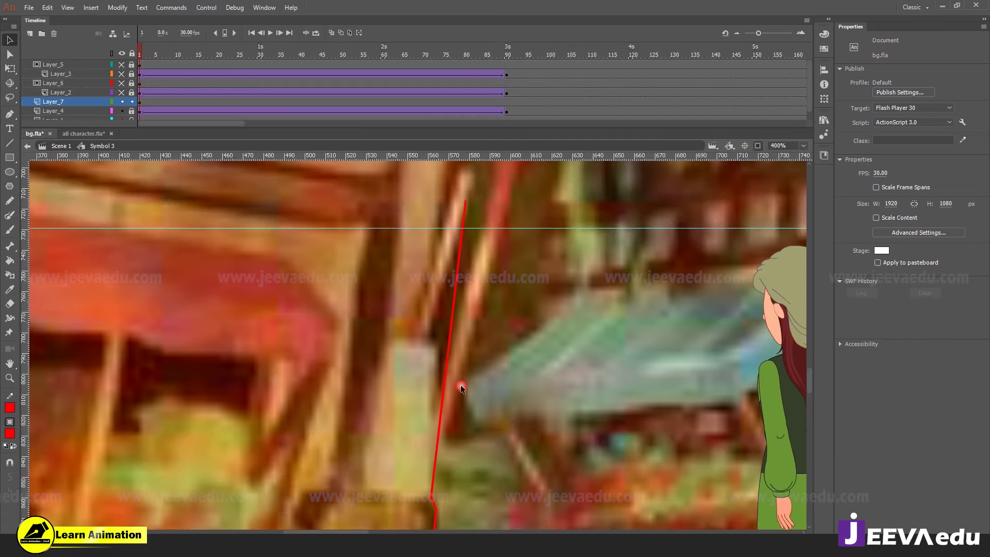
{"action": "key", "text": "z"}
{"action": "left_click", "coordinate": [468, 327], "text": "alt"}
{"action": "key", "text": "v"}
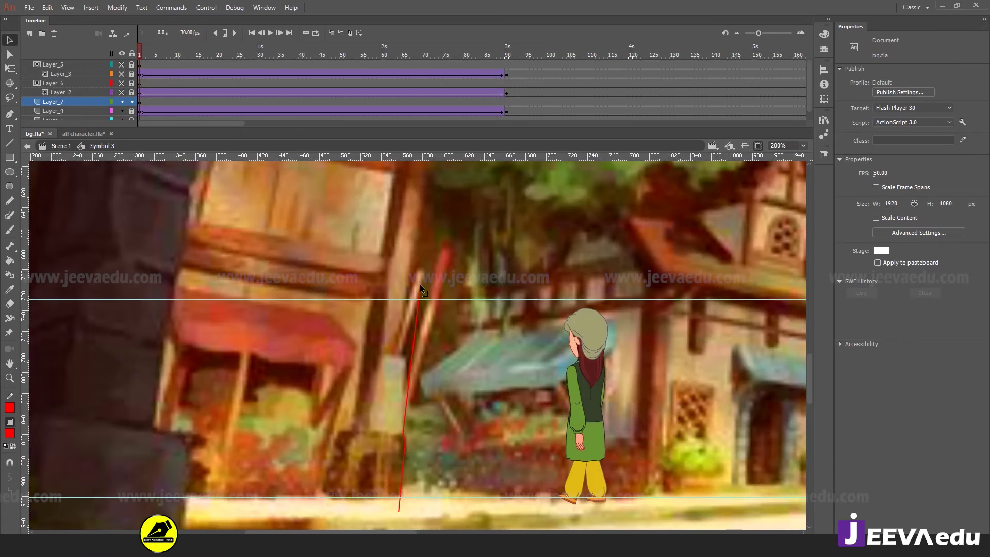
{"action": "left_click_drag", "start_coordinate": [420, 285], "coordinate": [425, 286]}
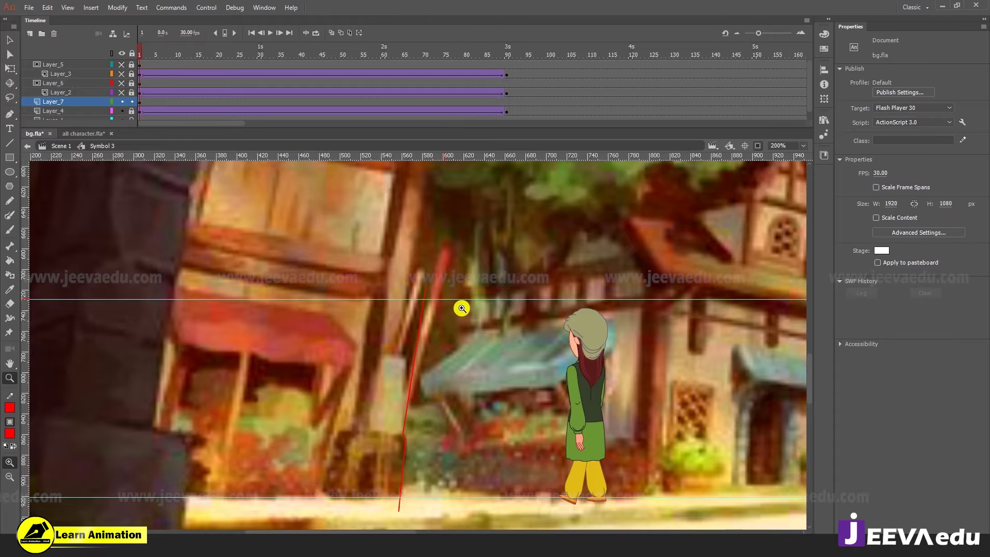
Draw red lines above the woman's head, below her feet and down the far side to enclose her walking area
{"action": "key", "text": "n"}
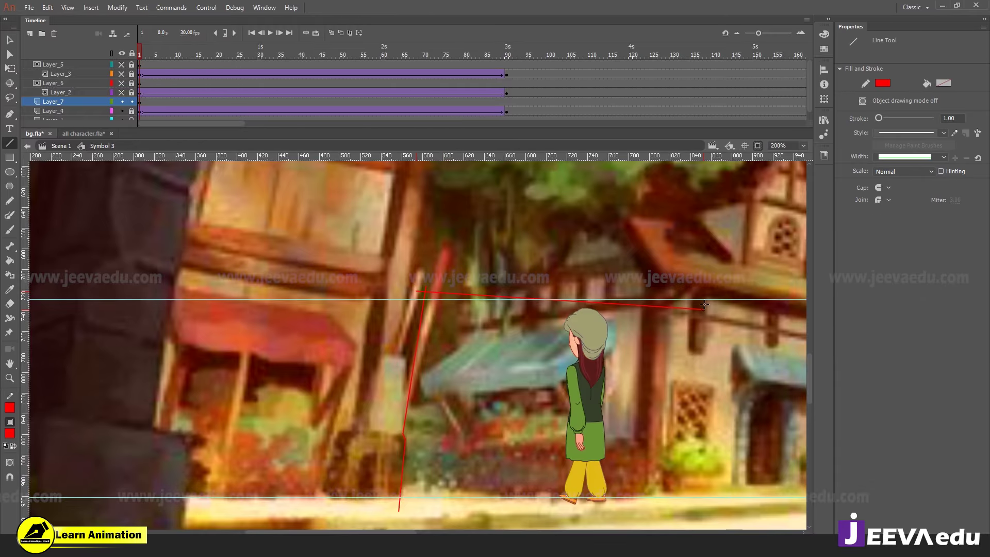
{"action": "left_click_drag", "start_coordinate": [715, 293], "coordinate": [715, 292]}
{"action": "key", "text": "z"}
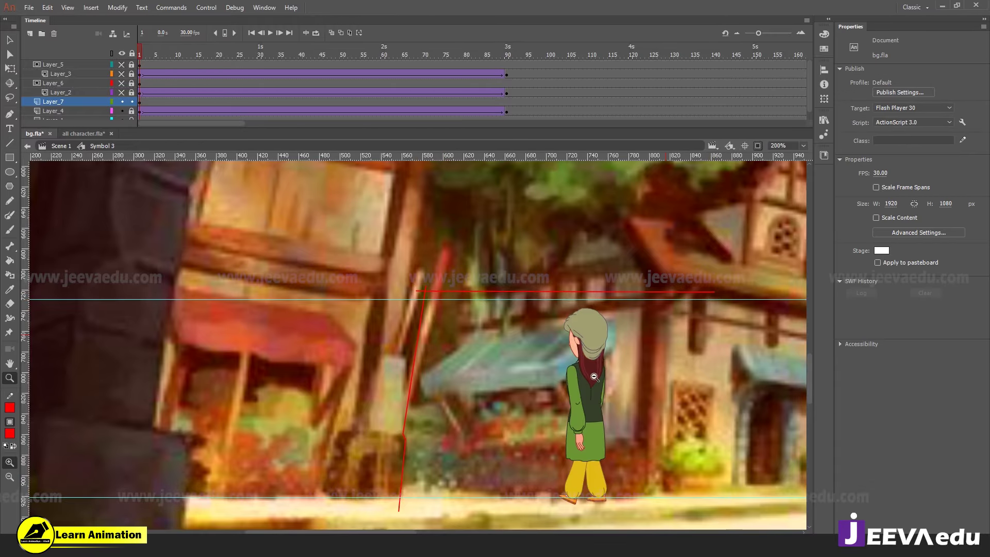
{"action": "key", "text": "ctrl+1"}
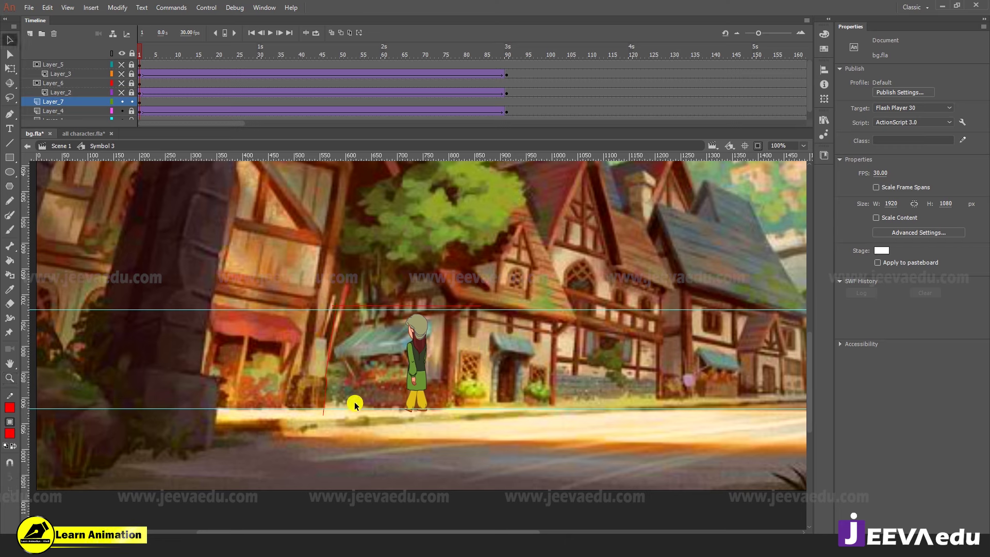
{"action": "key", "text": "n"}
{"action": "left_click_drag", "start_coordinate": [322, 411], "coordinate": [500, 422]}
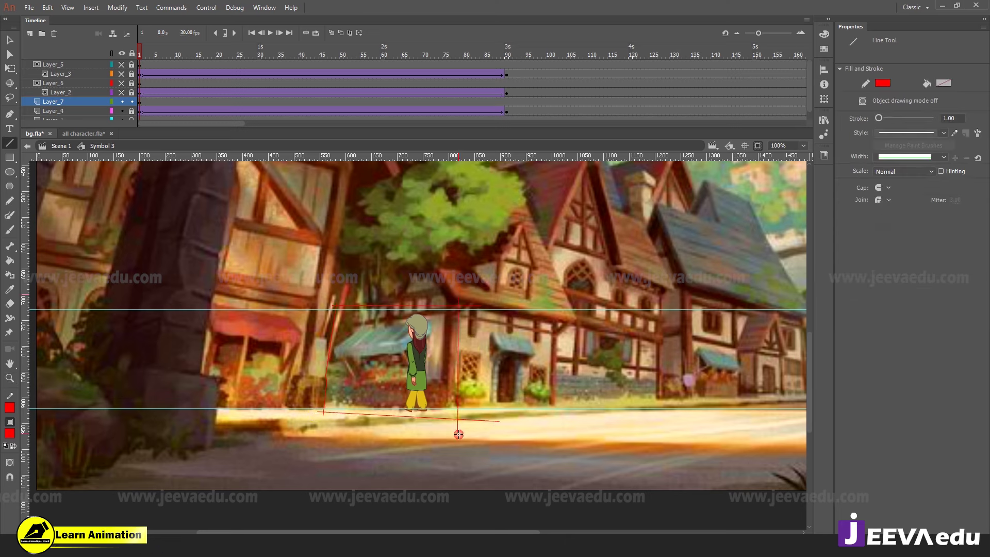
Fill the enclosed area around the woman with red and delete its outline strokes
{"action": "key", "text": "k"}
{"action": "left_click", "coordinate": [425, 384]}
{"action": "key", "text": "v"}
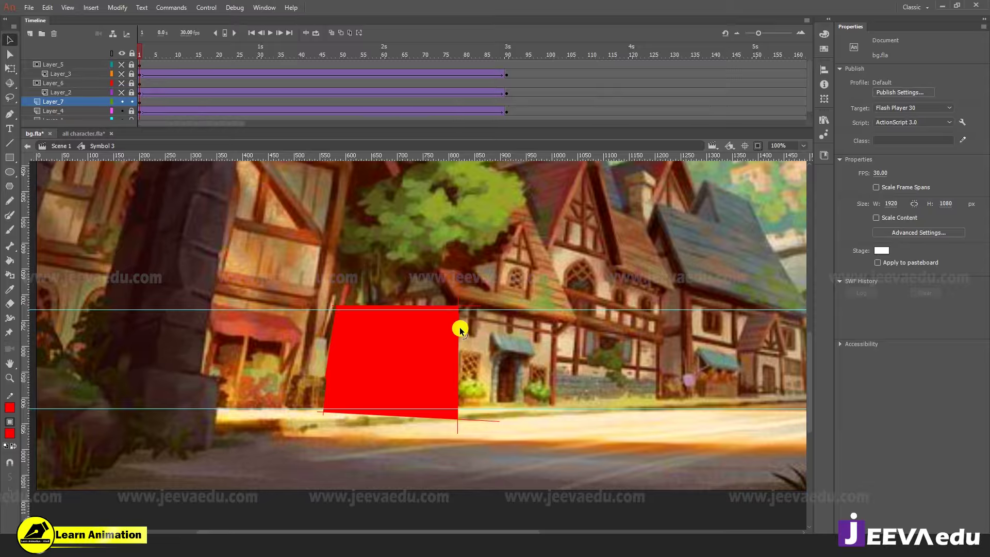
{"action": "double_click", "coordinate": [459, 327]}
{"action": "key", "text": "Delete"}
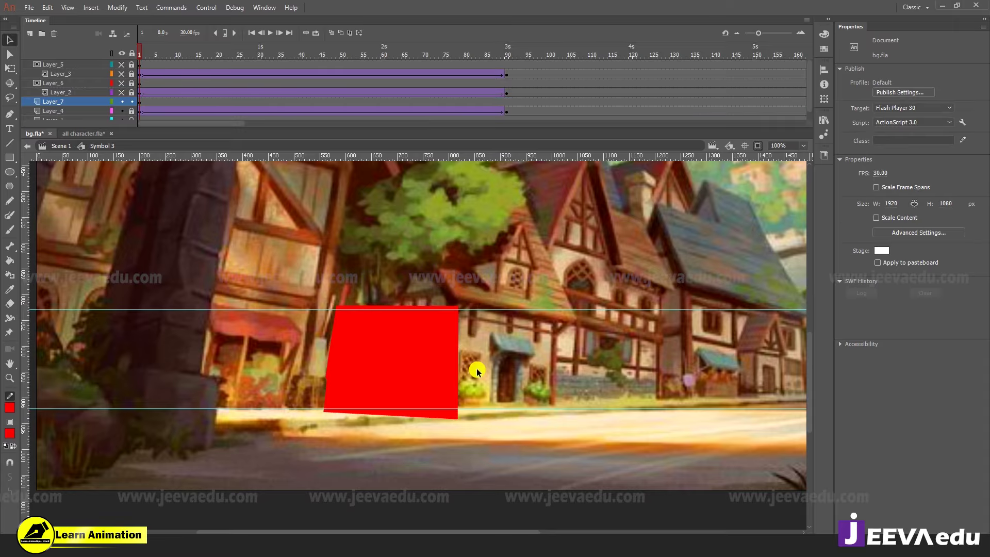
Convert Layer_7 into a mask for Layer_4
{"action": "left_click_drag", "start_coordinate": [185, 54], "coordinate": [29, 106]}
{"action": "right_click", "coordinate": [81, 103]}
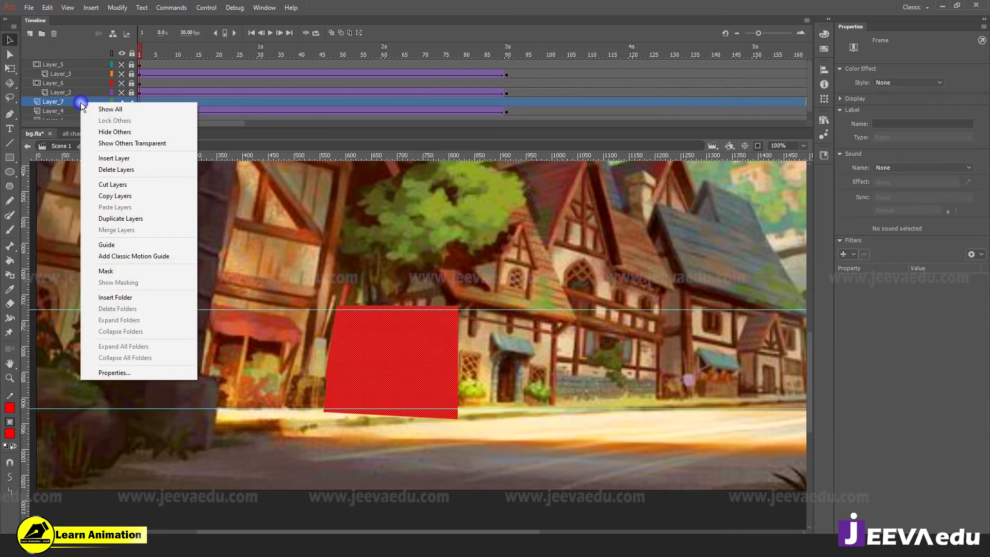
{"action": "left_click", "coordinate": [111, 271]}
Scrub and play the animation to check the masked woman's walk behind the shop wall
{"action": "left_click_drag", "start_coordinate": [155, 53], "coordinate": [344, 122]}
{"action": "key", "text": "z"}
{"action": "left_click", "coordinate": [438, 369], "text": "alt"}
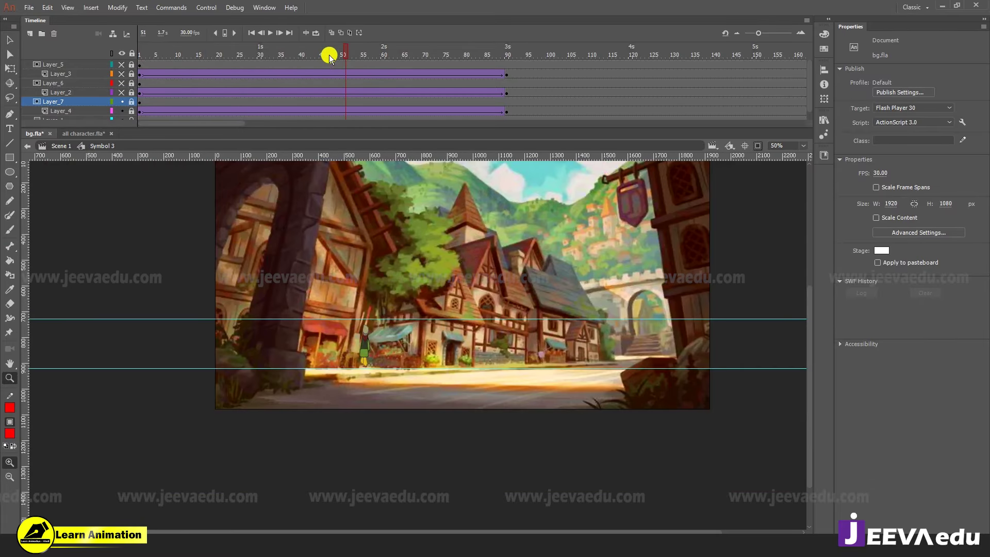
{"action": "key", "text": "Return"}
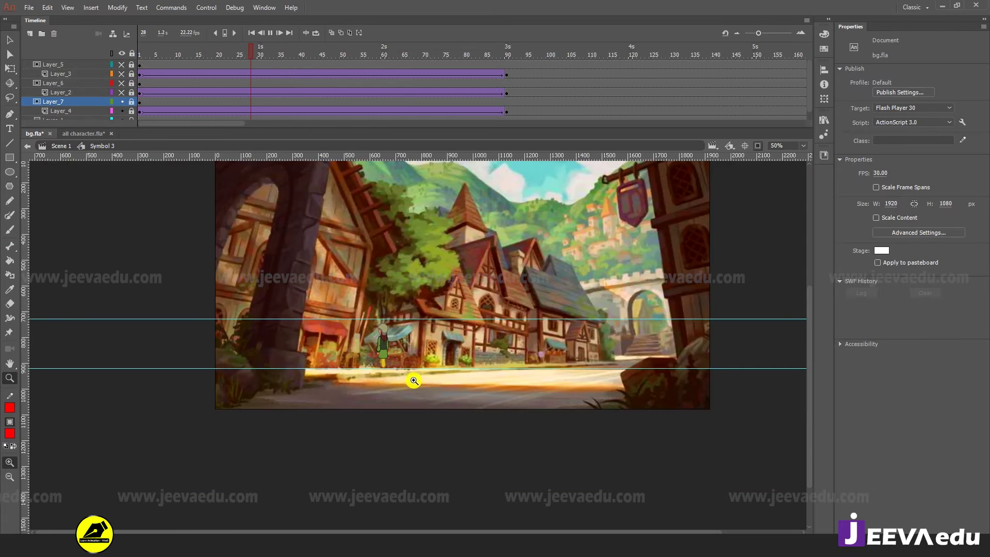
{"action": "key", "text": "Return"}
{"action": "key", "text": "v"}
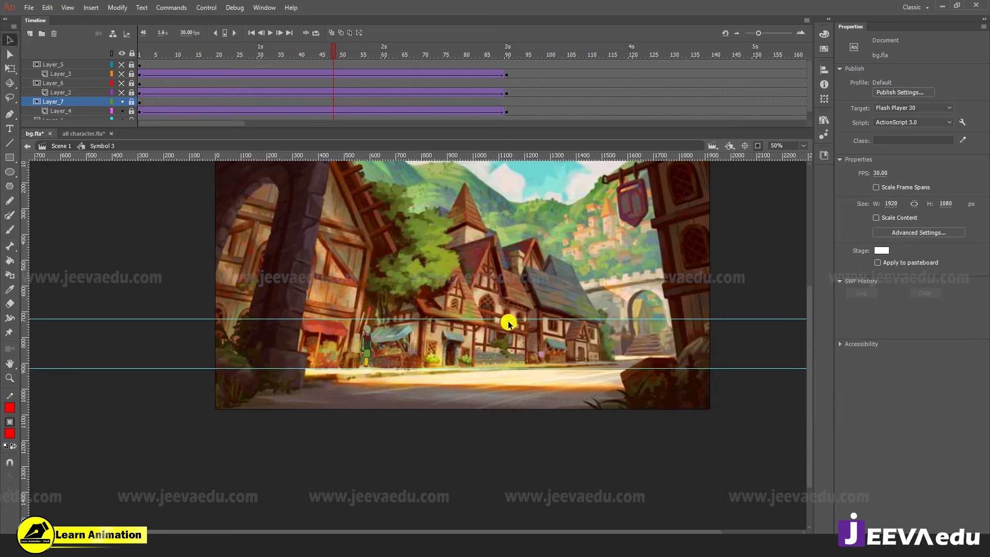
Remove both horizontal guides and show all layers to review the complete walk animation
{"action": "left_click_drag", "start_coordinate": [509, 323], "coordinate": [502, 3]}
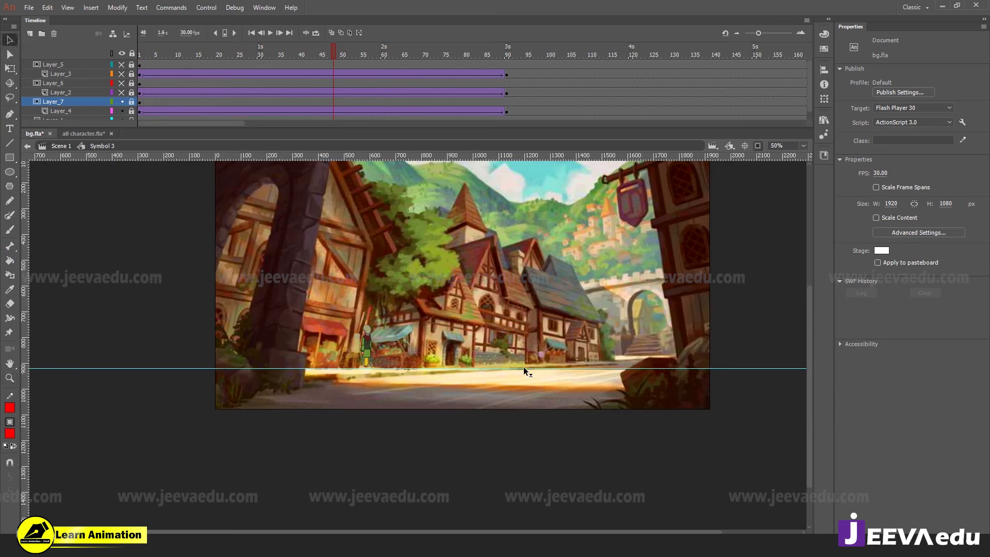
{"action": "left_click_drag", "start_coordinate": [525, 371], "coordinate": [474, 3]}
{"action": "left_click", "coordinate": [121, 53]}
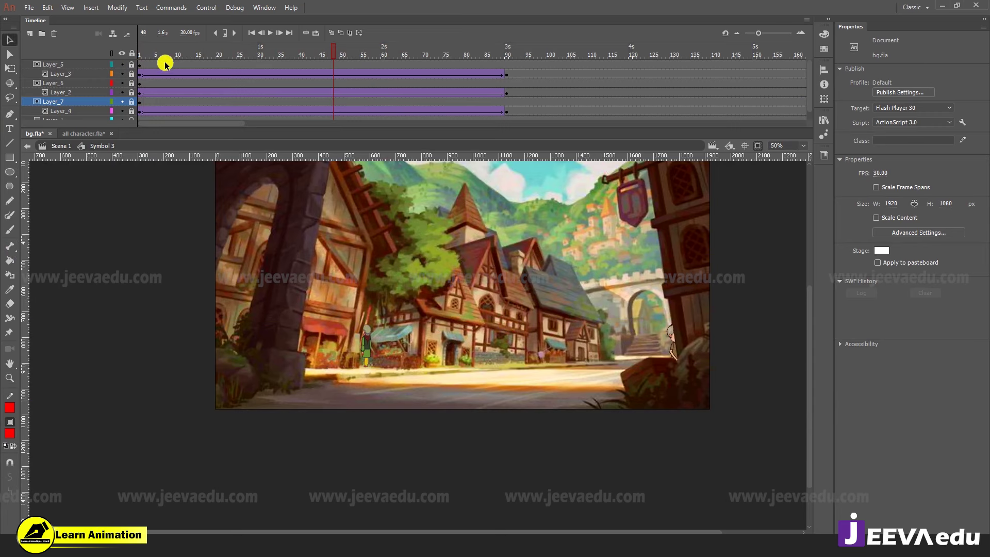
{"action": "key", "text": "Return"}
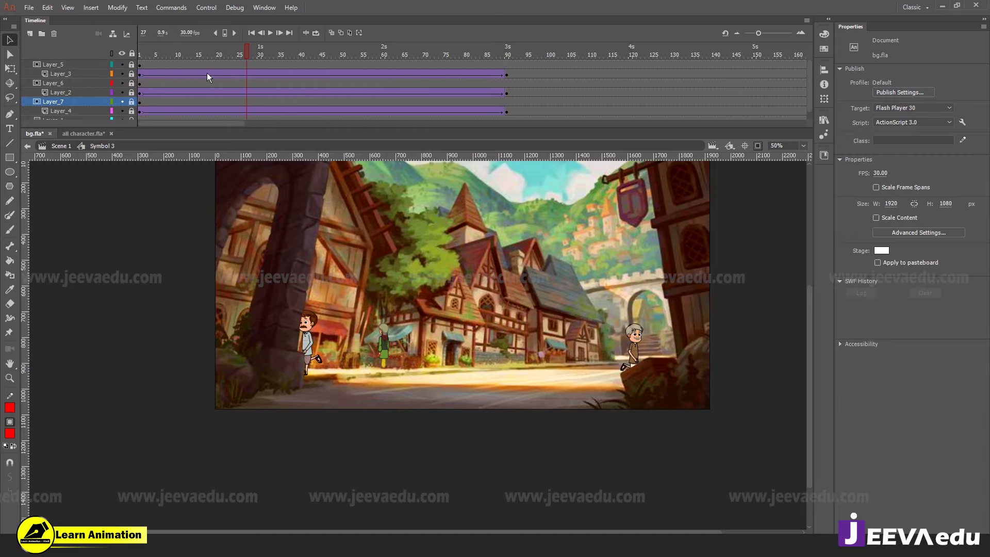
{"action": "key", "text": "Return"}
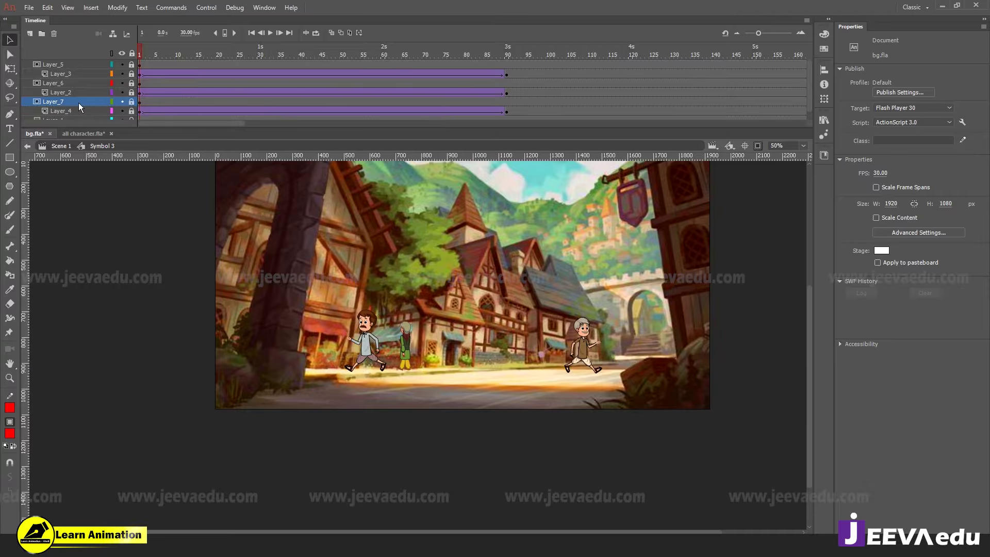
Add a new layer above Layer_5 and switch to the all character.fla document
{"action": "left_click", "coordinate": [69, 66]}
{"action": "left_click", "coordinate": [29, 33]}
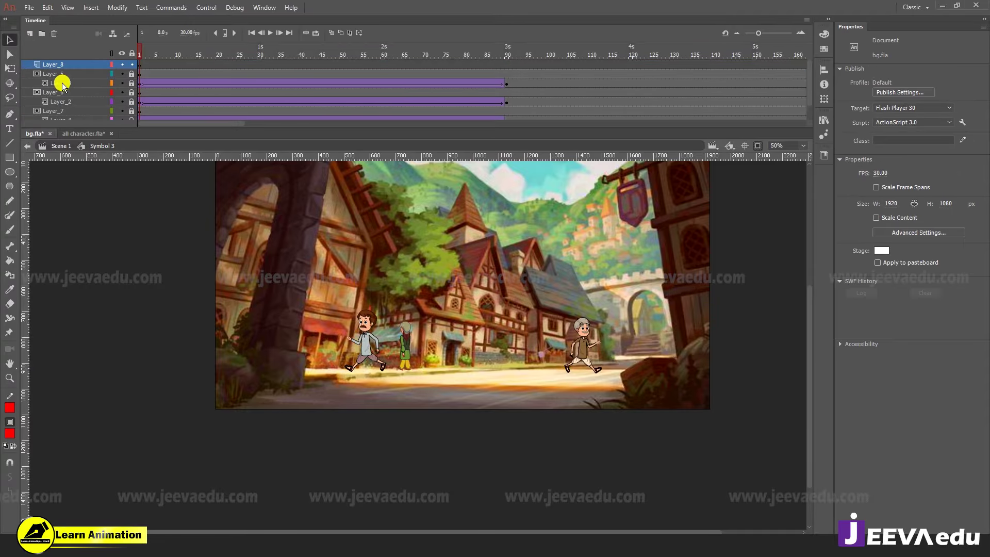
{"action": "left_click", "coordinate": [96, 134]}
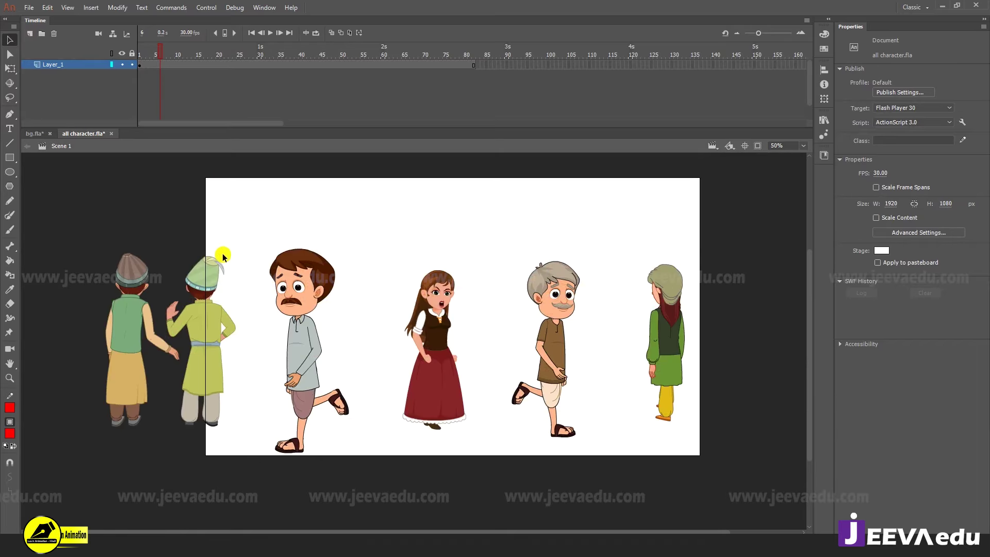
Copy the two men seen from behind into frame 1 of Layer_8 in bg.fla and position them in the village's centre foreground
{"action": "left_click", "coordinate": [205, 330]}
{"action": "left_click", "coordinate": [147, 345], "text": "shift"}
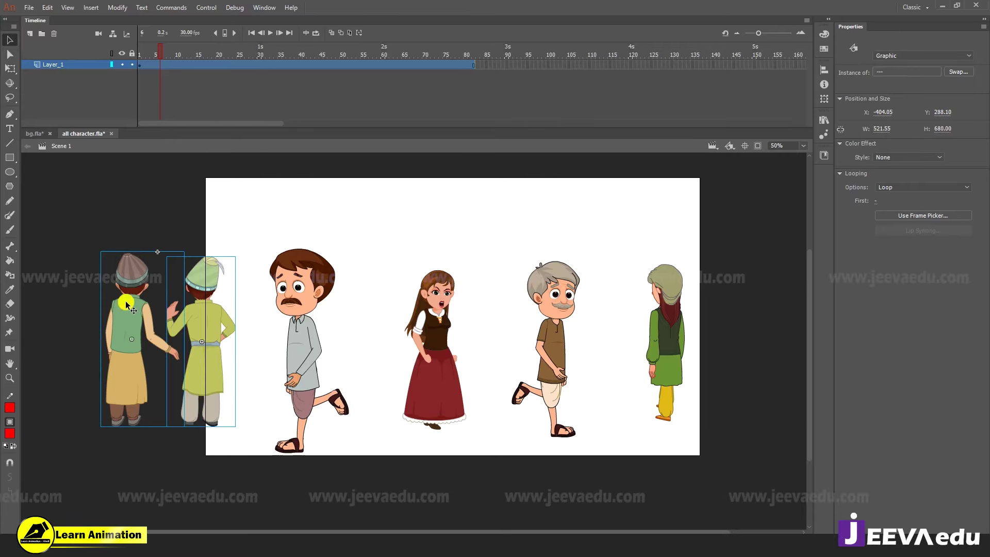
{"action": "left_click", "coordinate": [32, 133]}
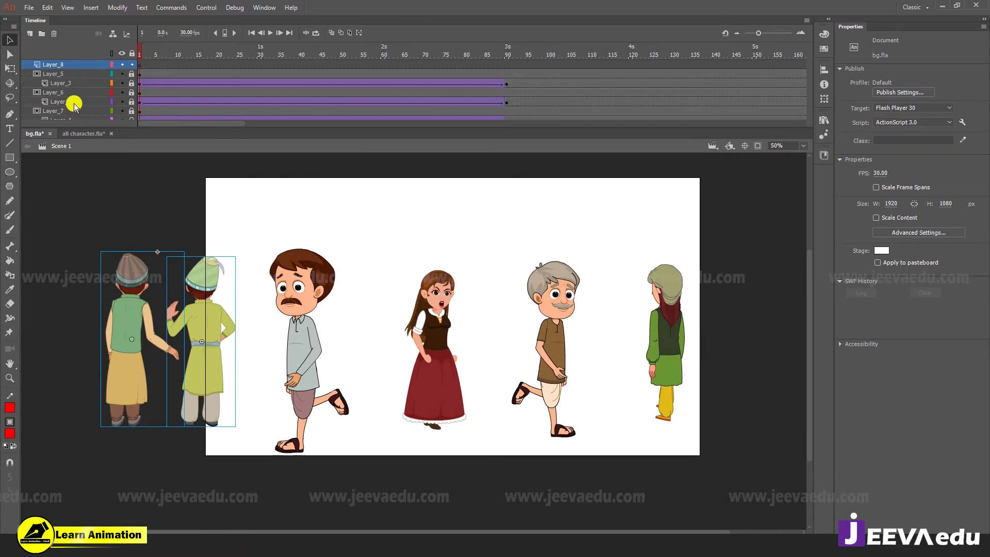
{"action": "left_click", "coordinate": [138, 66]}
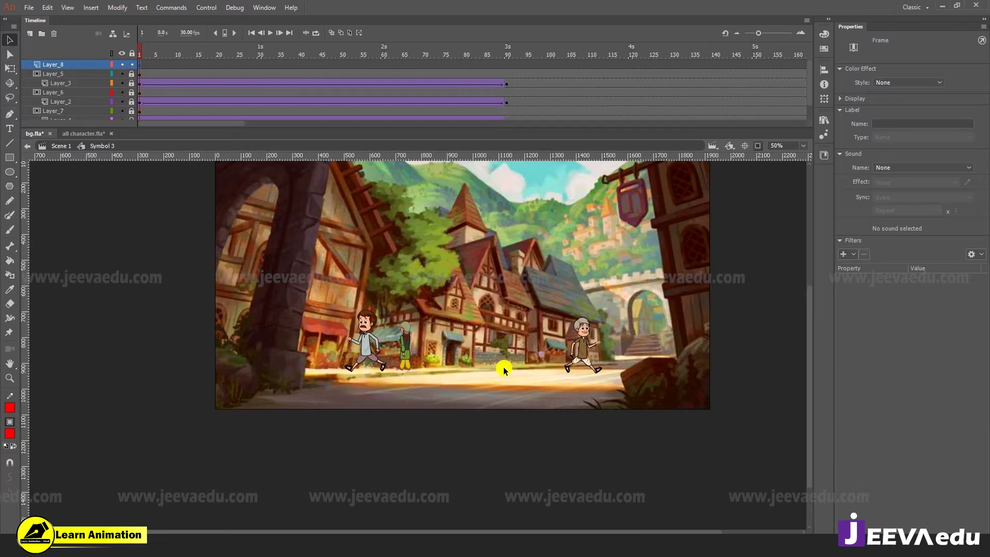
{"action": "key", "text": "ctrl+v"}
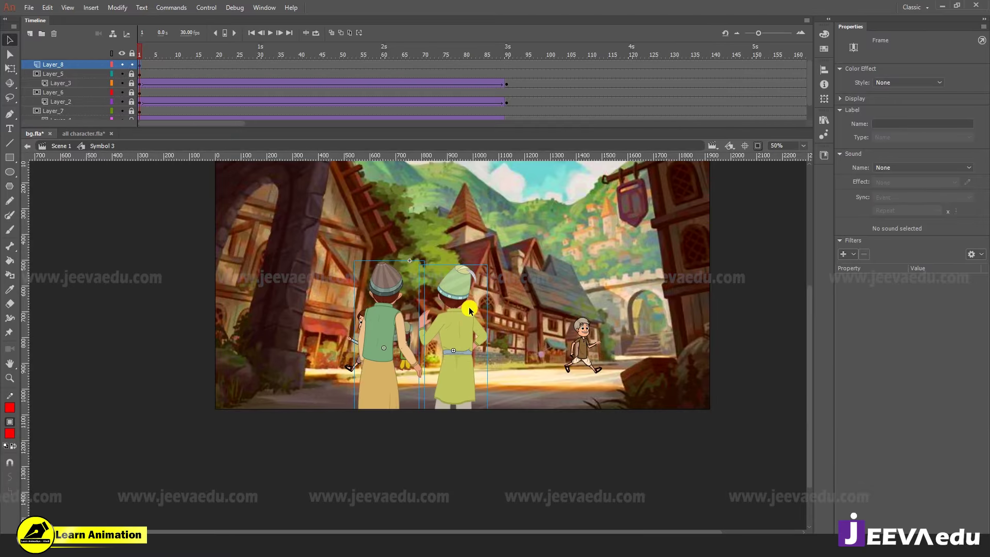
{"action": "key", "text": "q"}
{"action": "left_click_drag", "start_coordinate": [469, 327], "coordinate": [523, 335]}
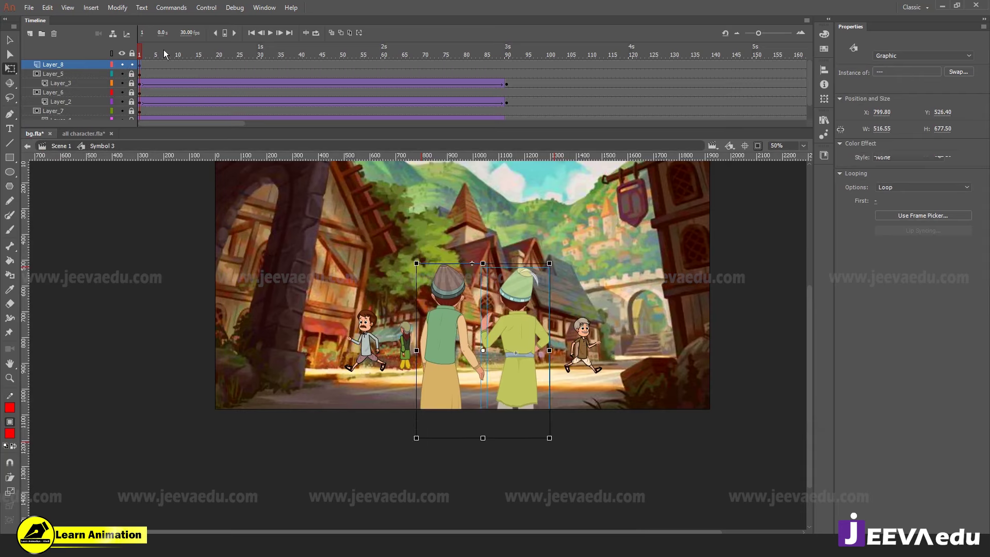
Move the man in the green vest from Layer_8 onto a new layer above it, keeping his exact position
{"action": "left_click_drag", "start_coordinate": [163, 49], "coordinate": [139, 90]}
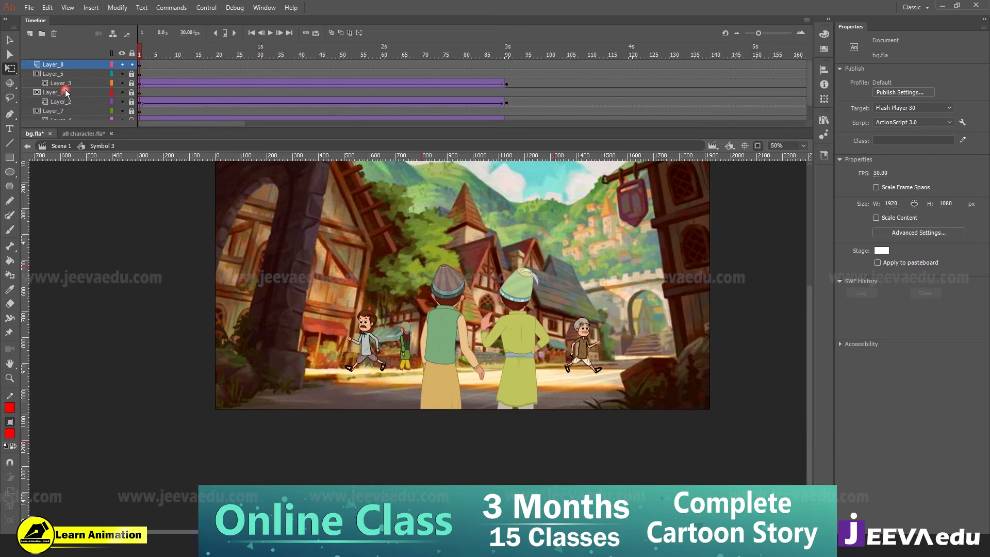
{"action": "left_click", "coordinate": [456, 370]}
{"action": "left_click", "coordinate": [509, 354]}
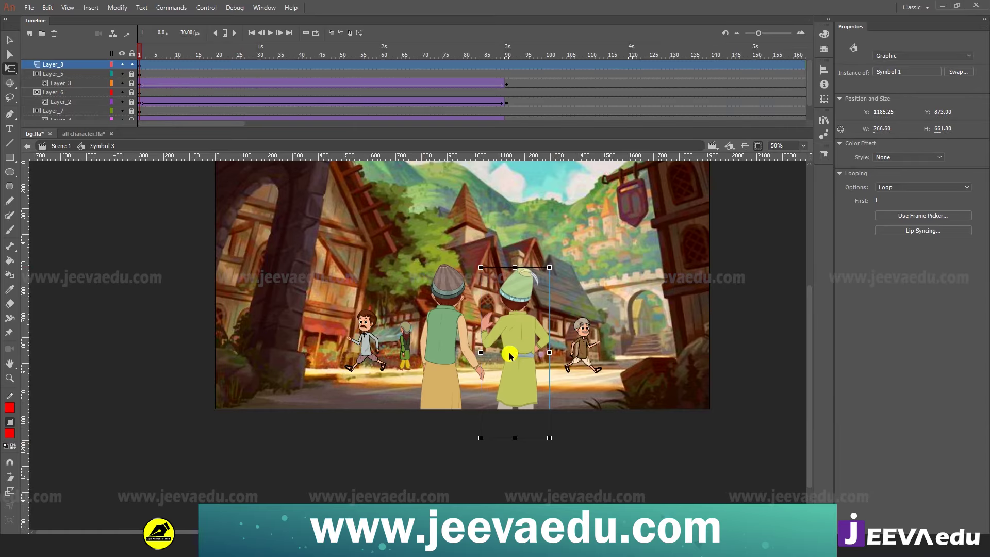
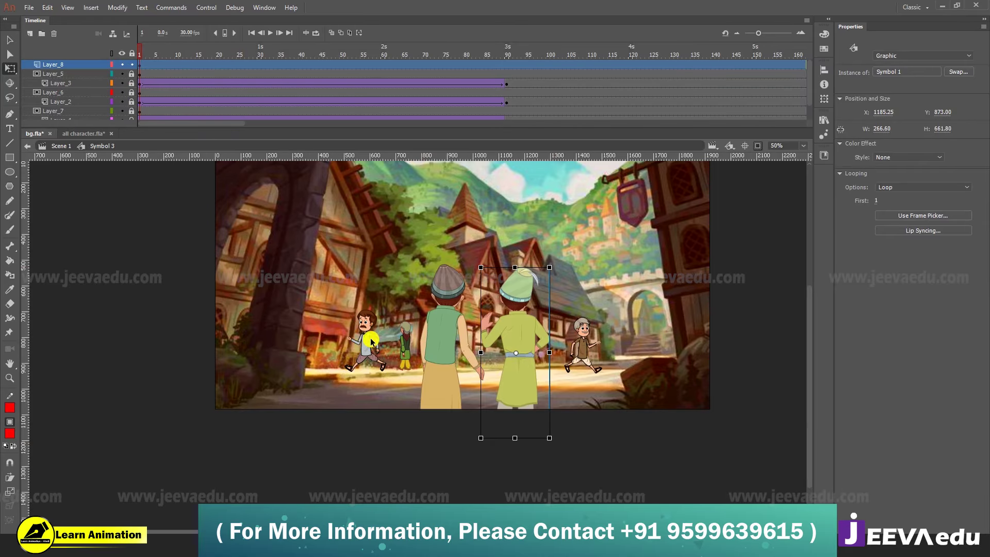
{"action": "left_click_drag", "start_coordinate": [467, 361], "coordinate": [427, 407]}
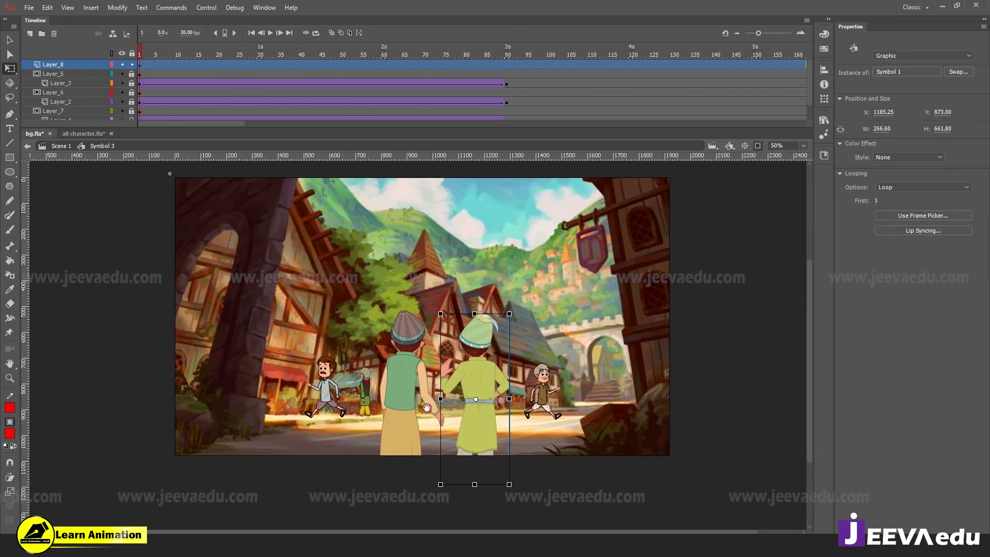
{"action": "left_click_drag", "start_coordinate": [166, 64], "coordinate": [151, 64]}
{"action": "left_click", "coordinate": [415, 349]}
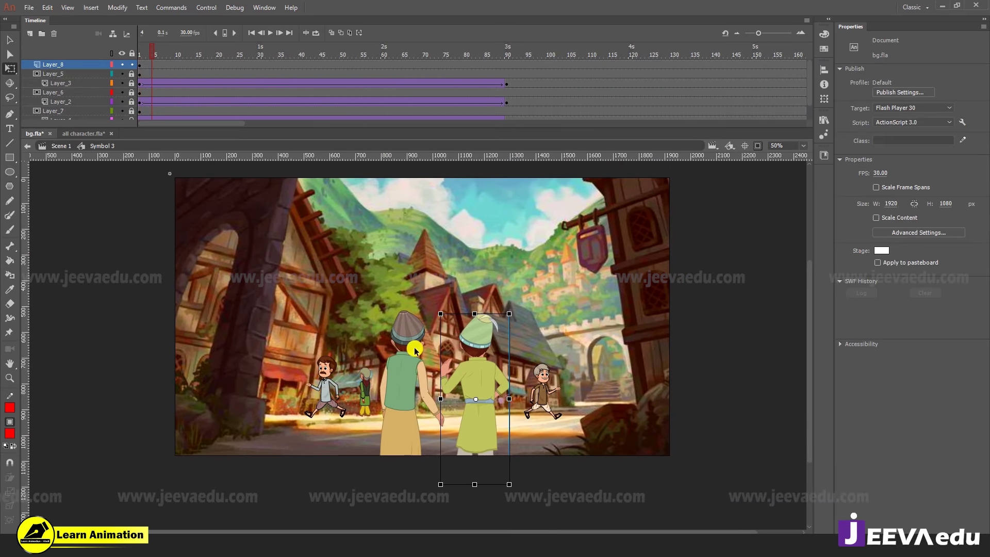
{"action": "left_click", "coordinate": [413, 373]}
{"action": "key", "text": "Delete"}
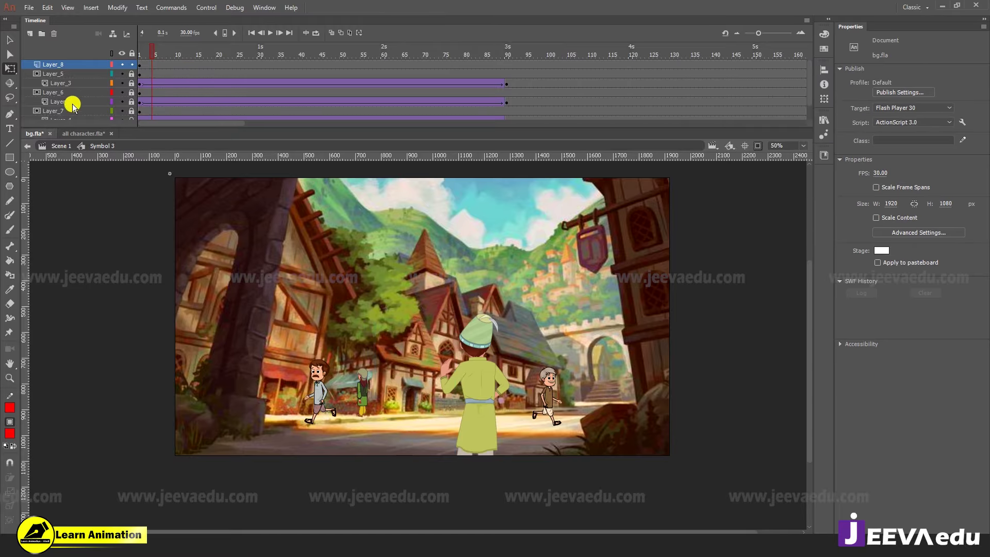
{"action": "left_click", "coordinate": [33, 31]}
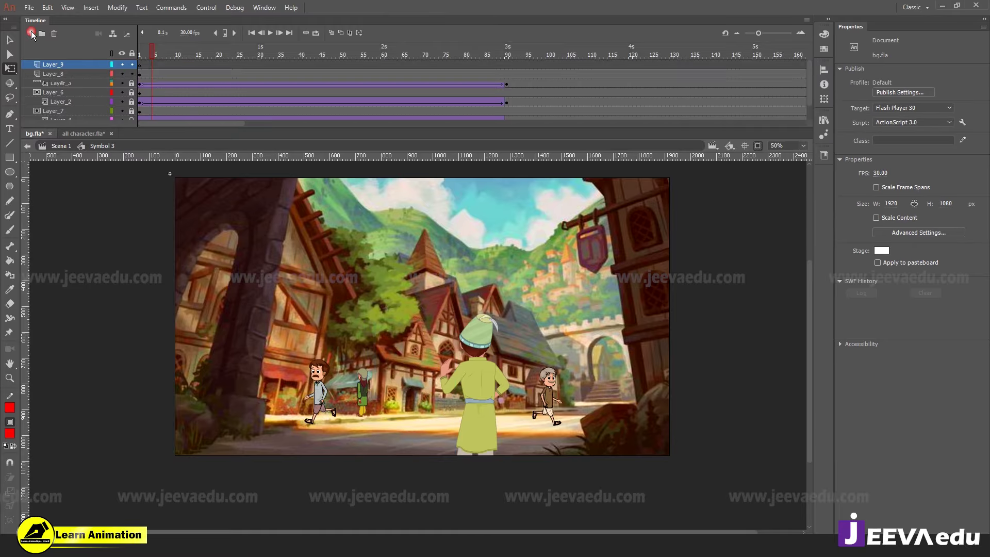
{"action": "right_click", "coordinate": [95, 312]}
{"action": "left_click", "coordinate": [122, 355]}
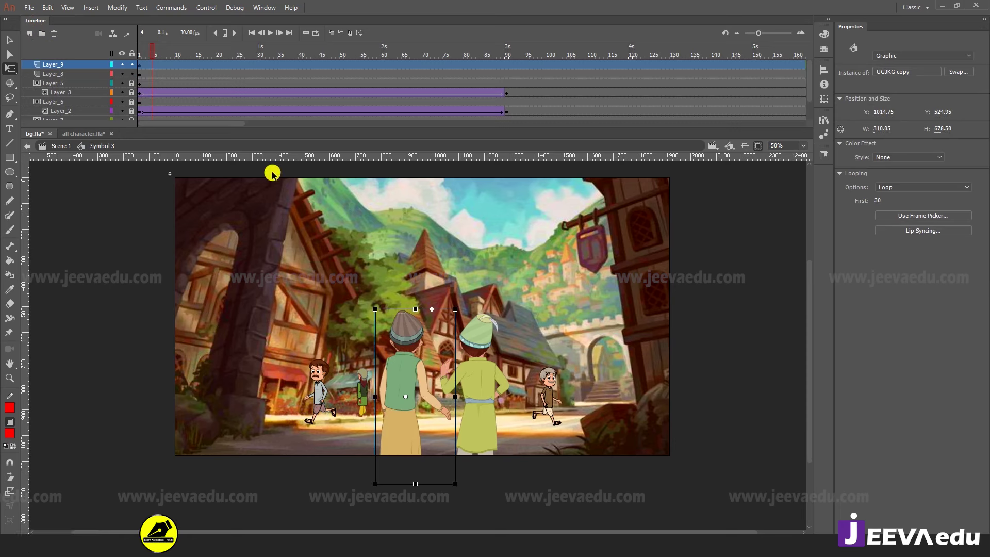
Remove the frames after frame 90 on all layers of the village symbol and play back the animation
{"action": "left_click_drag", "start_coordinate": [163, 55], "coordinate": [779, 175]}
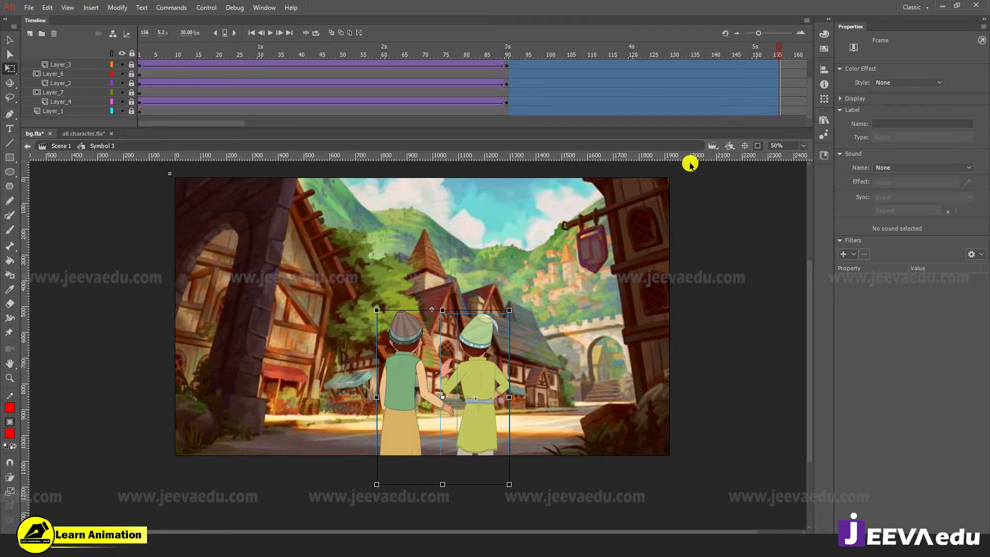
{"action": "key", "text": "shift+F5"}
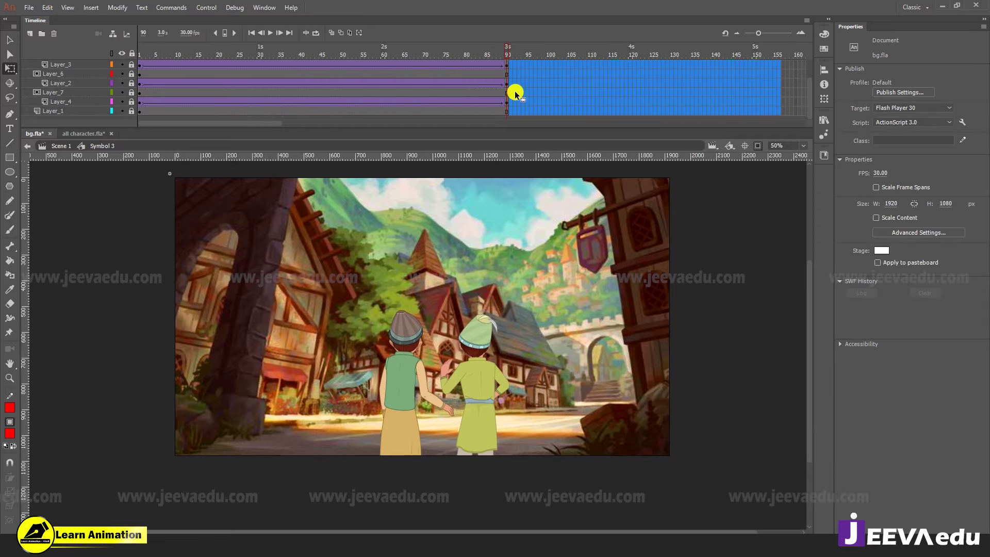
{"action": "scroll", "coordinate": [503, 77], "scroll_direction": "up", "scroll_amount": 2}
{"action": "left_click", "coordinate": [506, 55]}
{"action": "key", "text": "Return"}
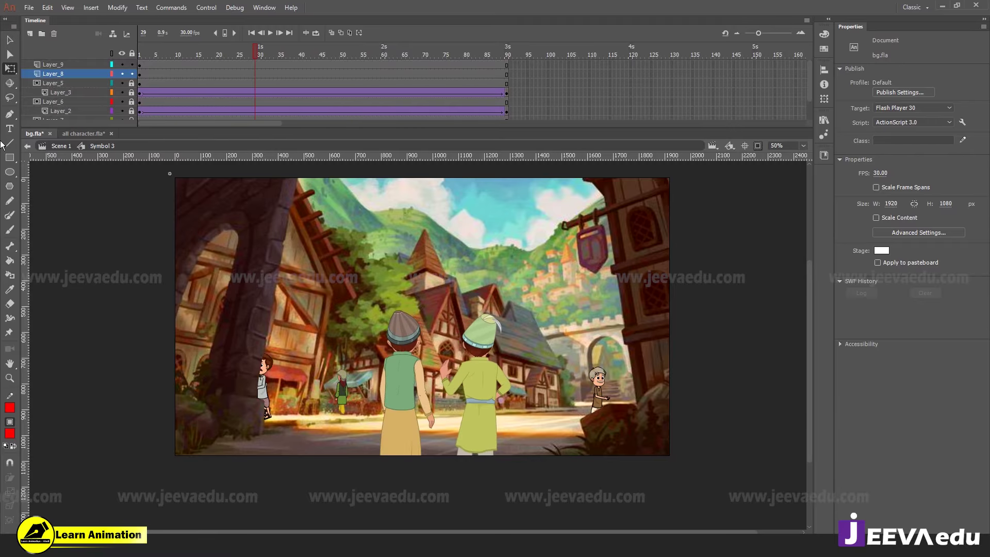
{"action": "left_click", "coordinate": [507, 54]}
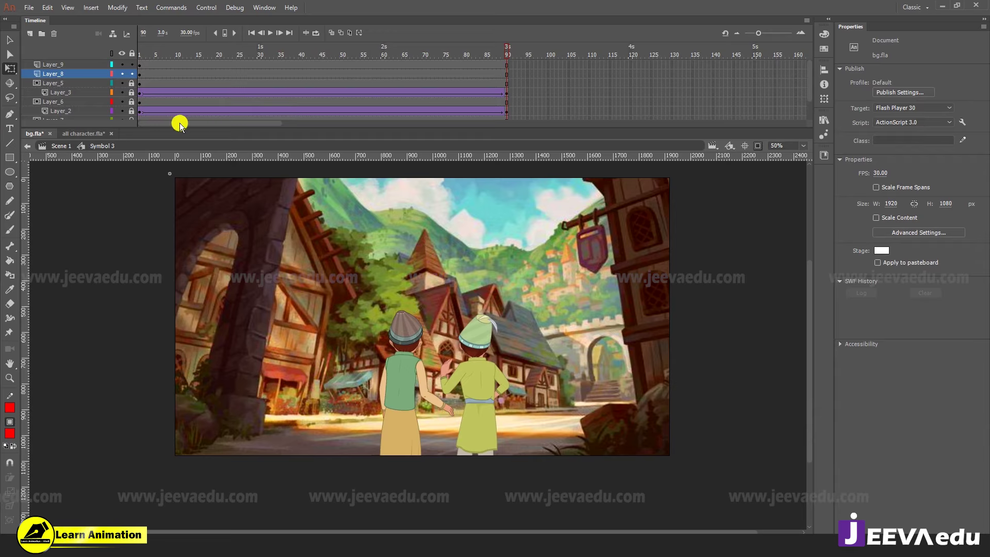
Return to Scene 1, insert a keyframe at frame 90 of Layer_1 and remove the frames after it
{"action": "left_click", "coordinate": [57, 146]}
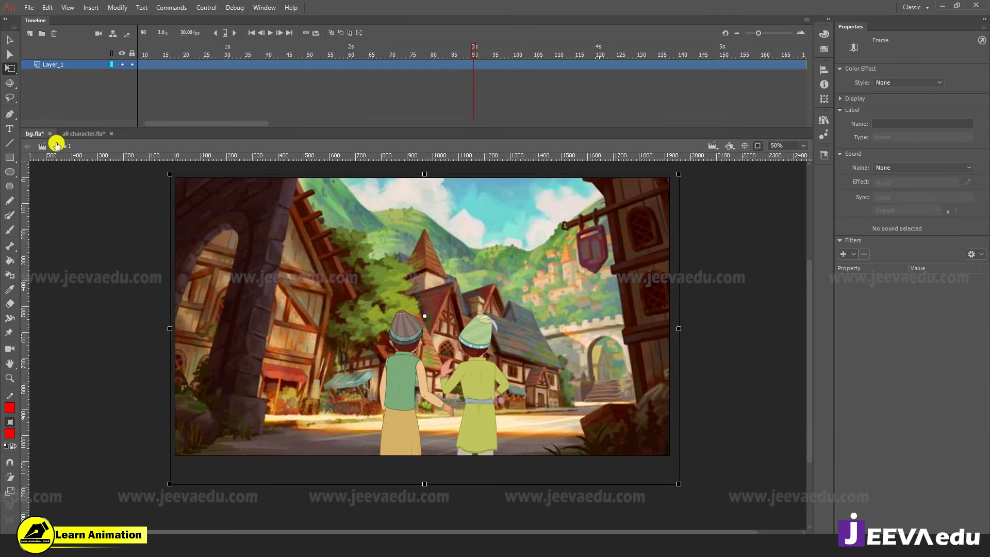
{"action": "left_click", "coordinate": [475, 65]}
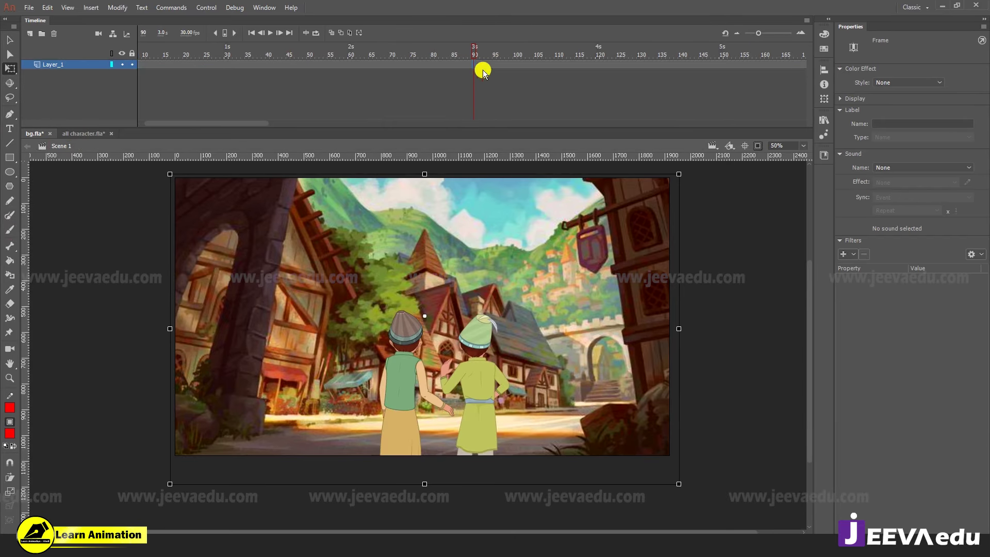
{"action": "left_click_drag", "start_coordinate": [480, 65], "coordinate": [775, 103]}
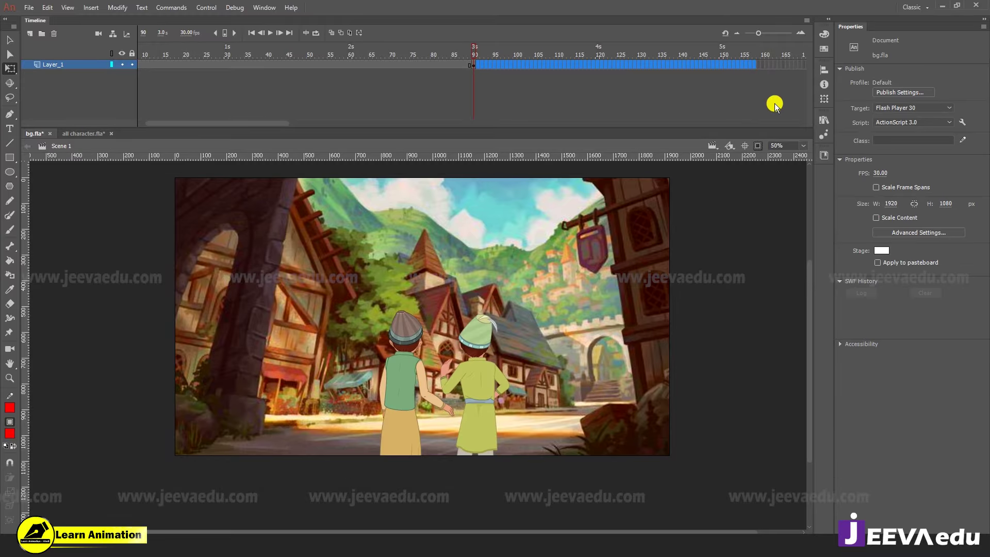
Create a classic tween on Scene 1's Layer_1 and apply a custom S-shaped ease-in-out curve named My Ease 1
{"action": "right_click", "coordinate": [442, 65]}
{"action": "left_click", "coordinate": [487, 94]}
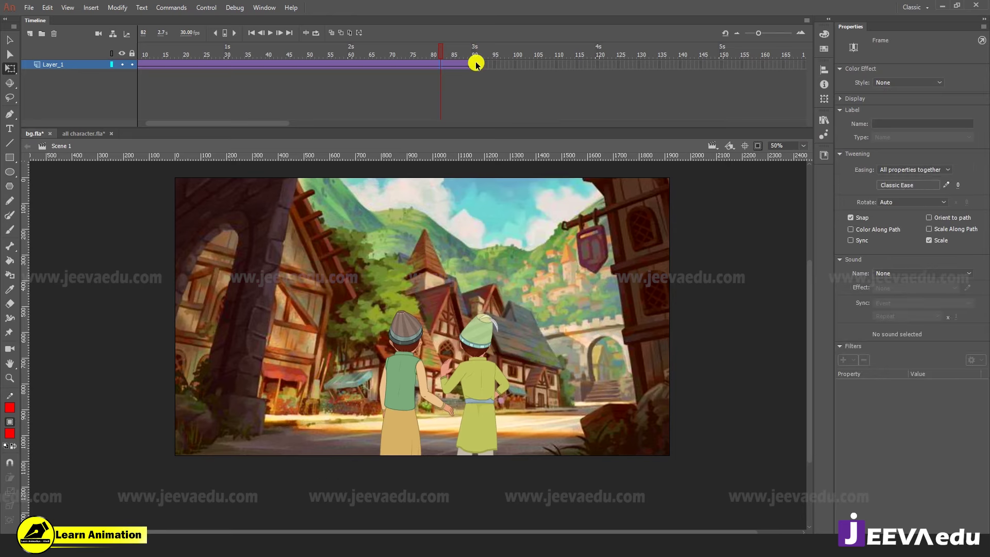
{"action": "left_click", "coordinate": [946, 184]}
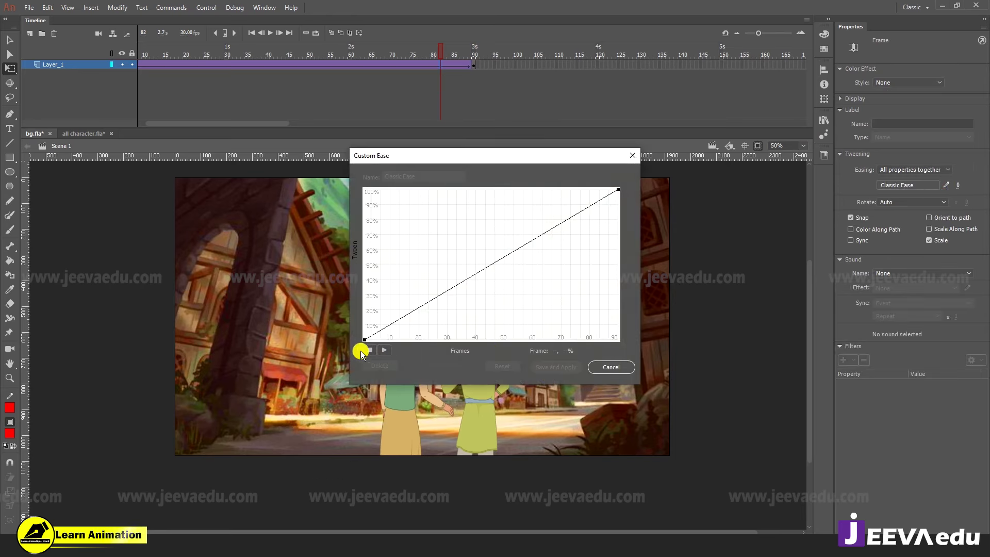
{"action": "left_click_drag", "start_coordinate": [451, 288], "coordinate": [454, 340]}
{"action": "left_click", "coordinate": [617, 190]}
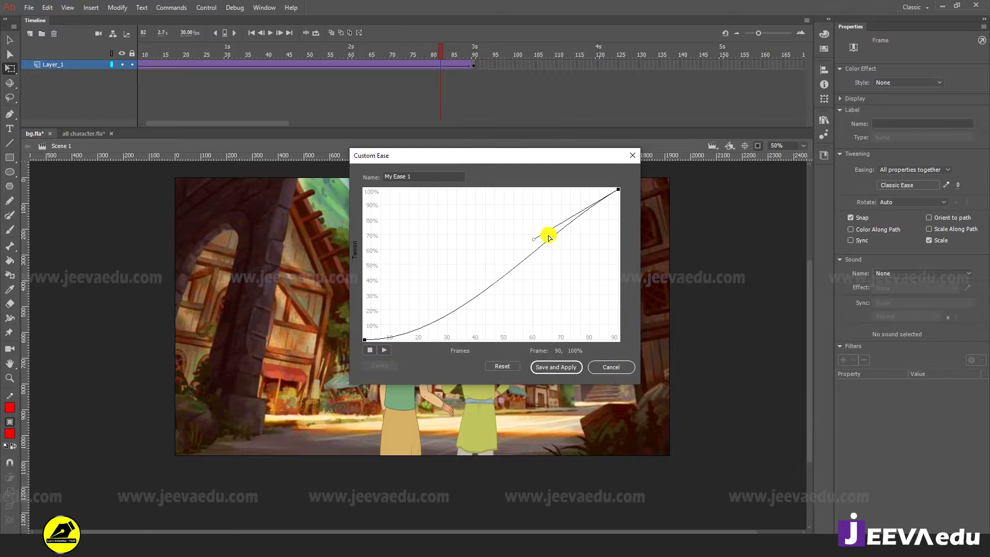
{"action": "left_click_drag", "start_coordinate": [534, 242], "coordinate": [530, 169]}
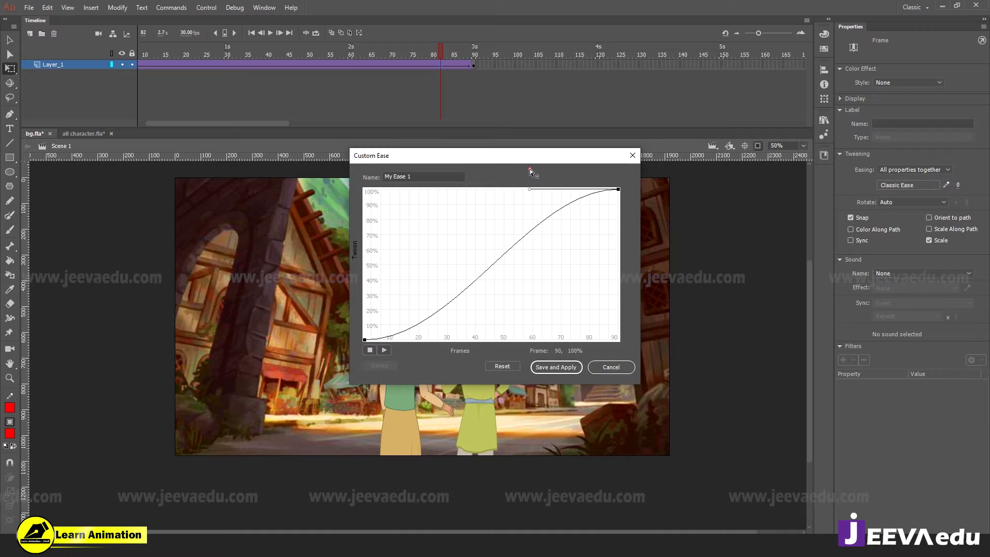
{"action": "left_click", "coordinate": [550, 367]}
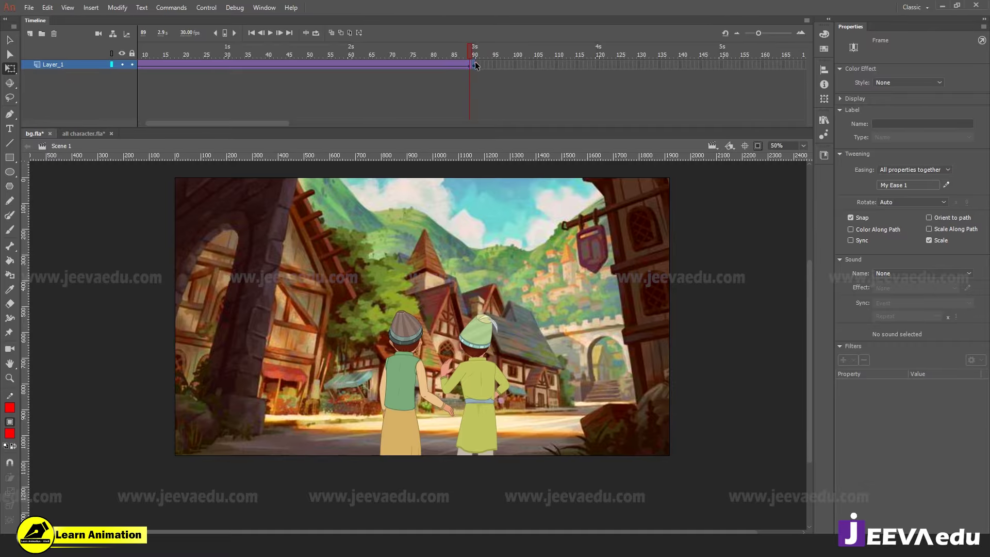
Scale the village symbol up to about 105% at frame 90 for a slow push-in
{"action": "left_click", "coordinate": [474, 65]}
{"action": "key", "text": "ctrl+alt+s"}
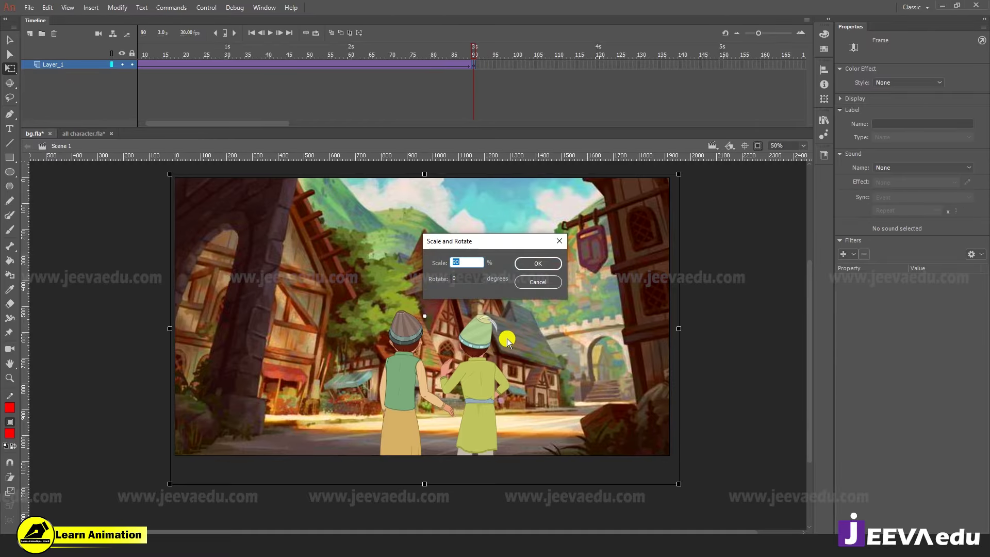
{"action": "type", "text": "95"}
{"action": "key", "text": "Return"}
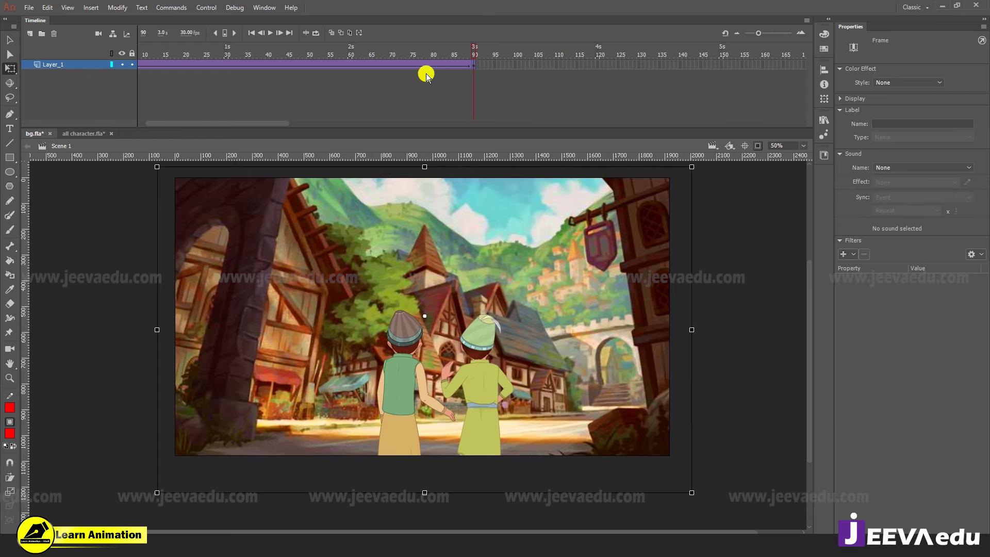
Play and scrub Scene 1's animation through frame 90 to check the zoom
{"action": "left_click_drag", "start_coordinate": [460, 54], "coordinate": [466, 95]}
{"action": "key", "text": "Return"}
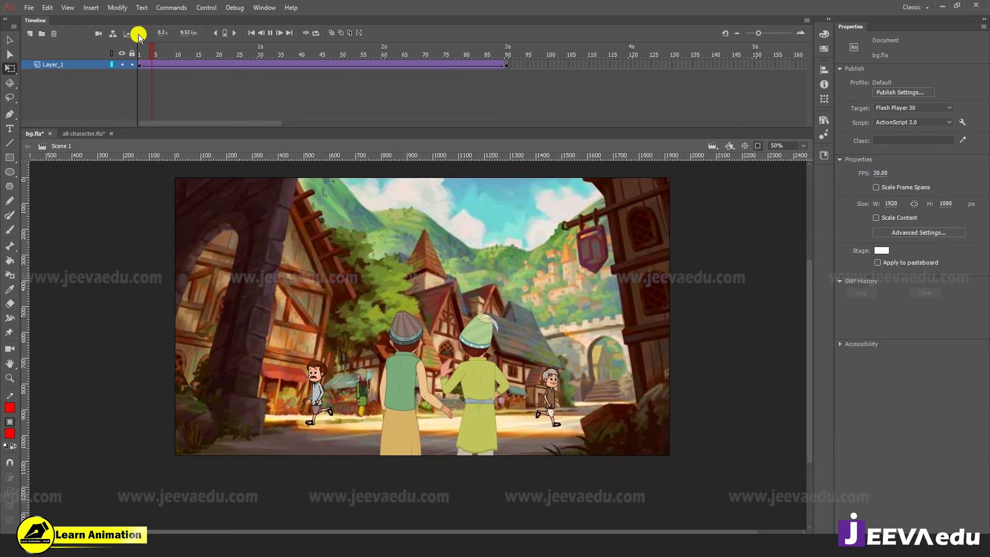
{"action": "left_click", "coordinate": [191, 54]}
{"action": "left_click_drag", "start_coordinate": [191, 55], "coordinate": [508, 64]}
{"action": "left_click", "coordinate": [520, 453]}
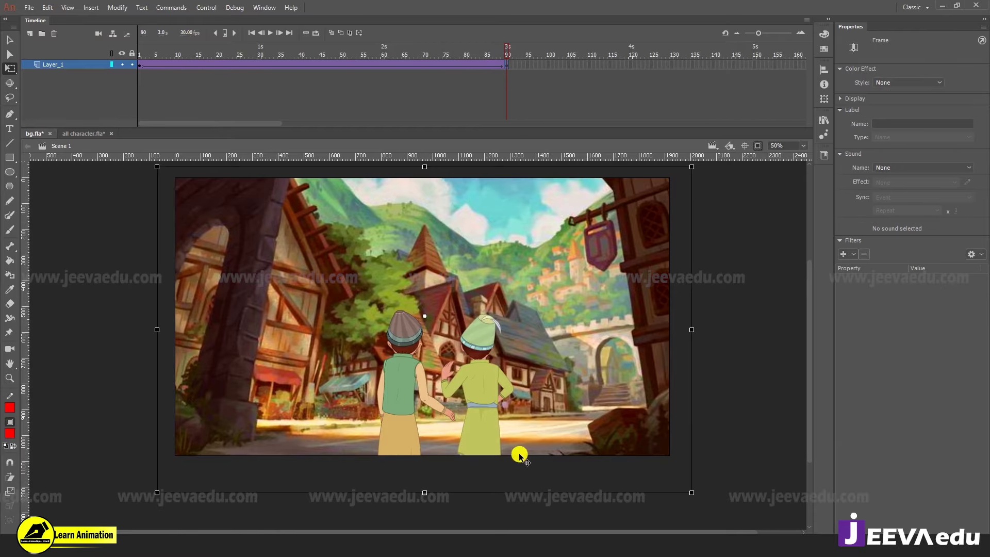
Inside the village symbol, add keyframes at frame 90 of Layer_8 and Layer_9 and create classic tweens on both
{"action": "double_click", "coordinate": [482, 395]}
{"action": "left_click", "coordinate": [475, 77]}
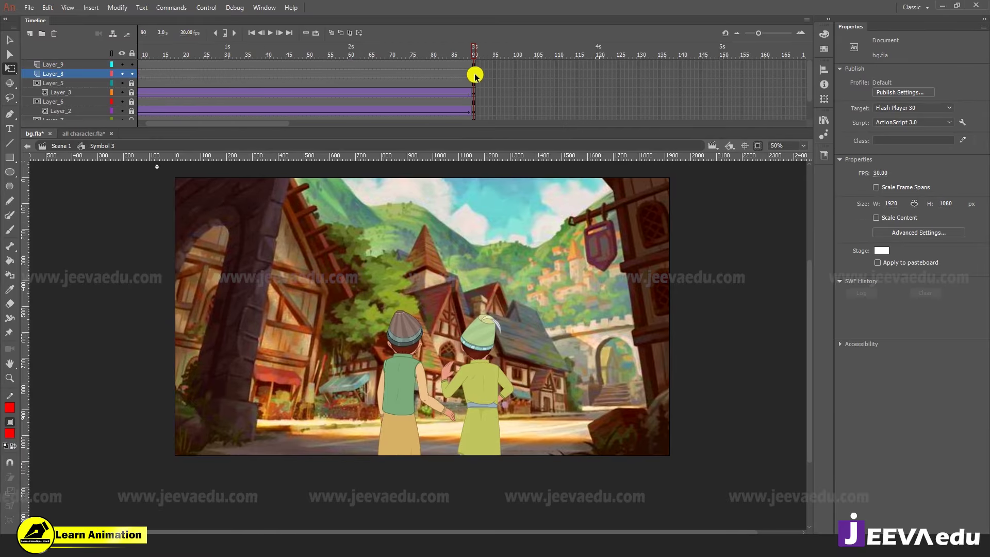
{"action": "left_click_drag", "start_coordinate": [475, 74], "coordinate": [440, 77]}
{"action": "right_click", "coordinate": [440, 78]}
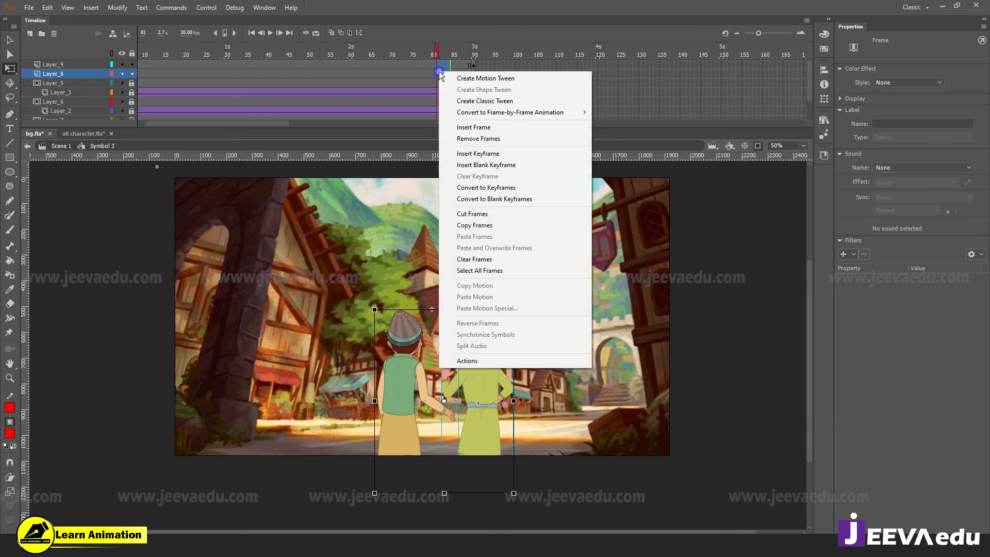
{"action": "left_click", "coordinate": [474, 98]}
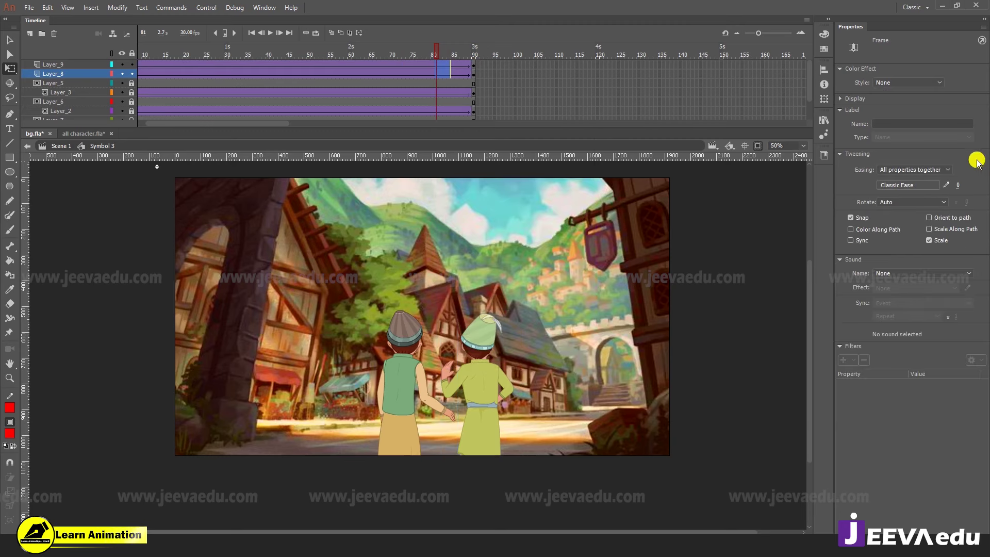
Apply a custom S-shaped ease-in-out curve named My Ease 2 to Layer_8's classic tween
{"action": "left_click", "coordinate": [946, 185]}
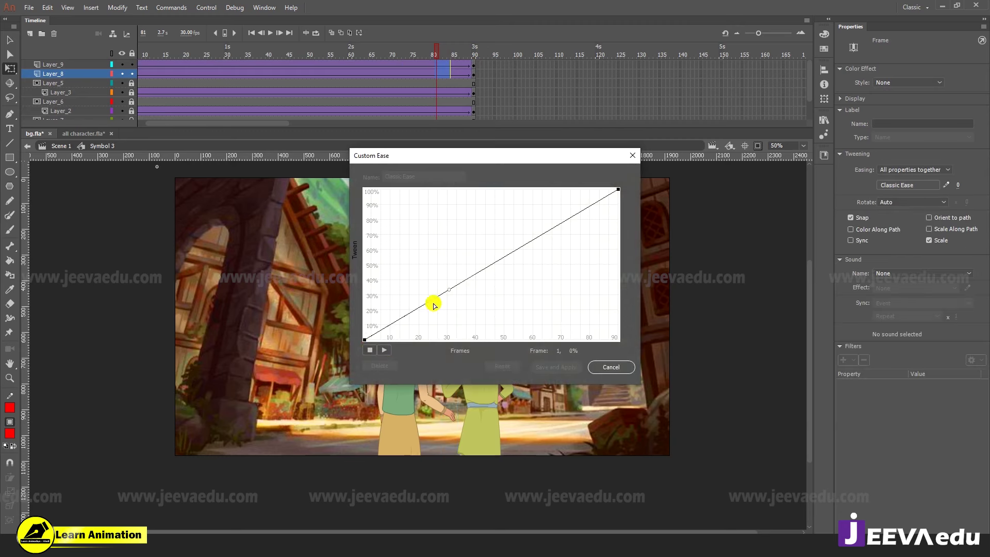
{"action": "left_click_drag", "start_coordinate": [449, 296], "coordinate": [450, 343]}
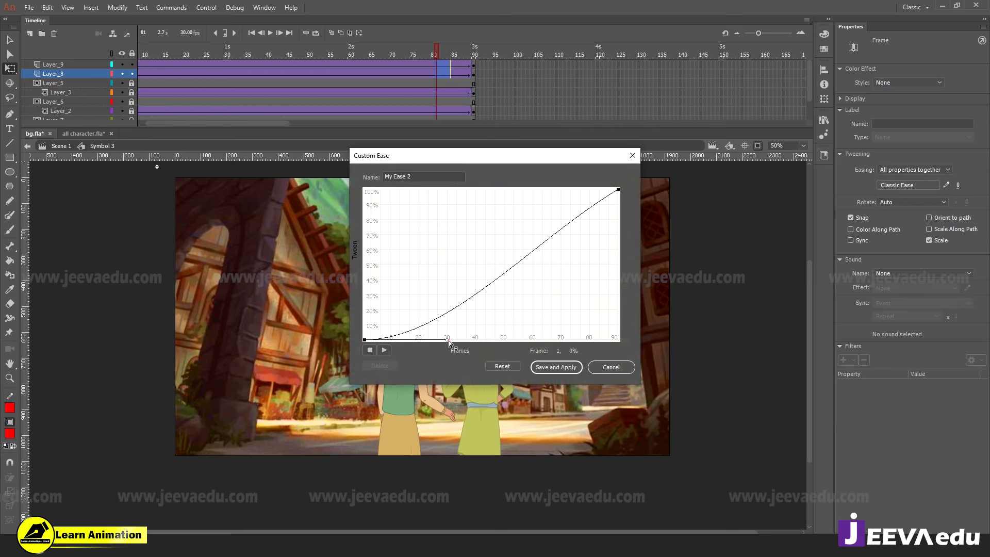
{"action": "left_click", "coordinate": [617, 190]}
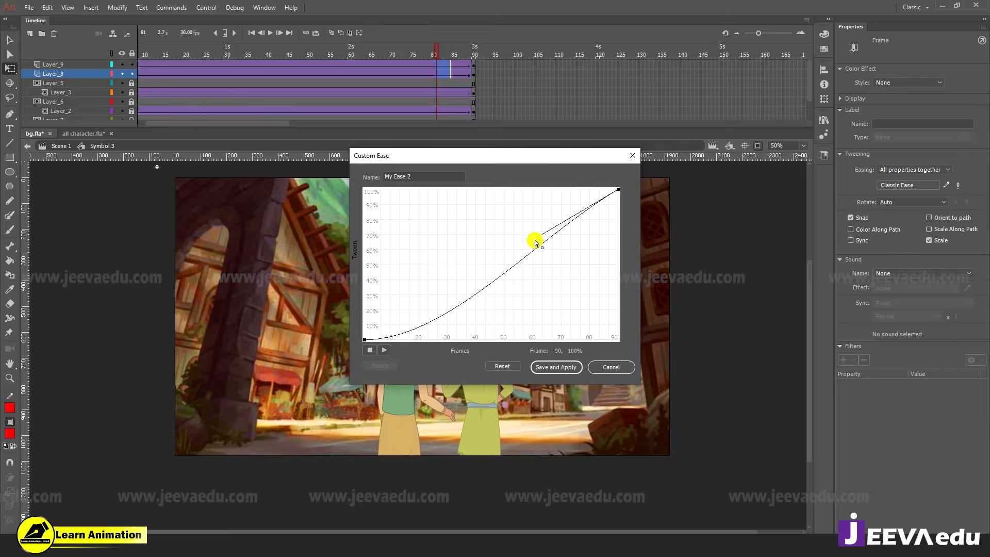
{"action": "left_click_drag", "start_coordinate": [536, 243], "coordinate": [540, 173]}
{"action": "left_click", "coordinate": [556, 366]}
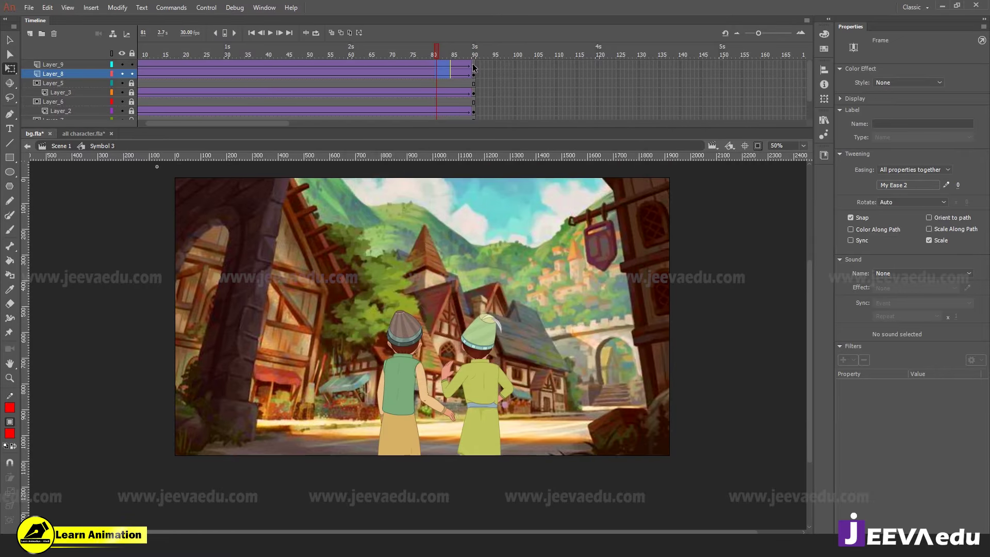
At frame 90, nudge the man in the green vest slightly left and the man in the yellow-green robe slightly right
{"action": "left_click", "coordinate": [472, 67]}
{"action": "left_click", "coordinate": [436, 327]}
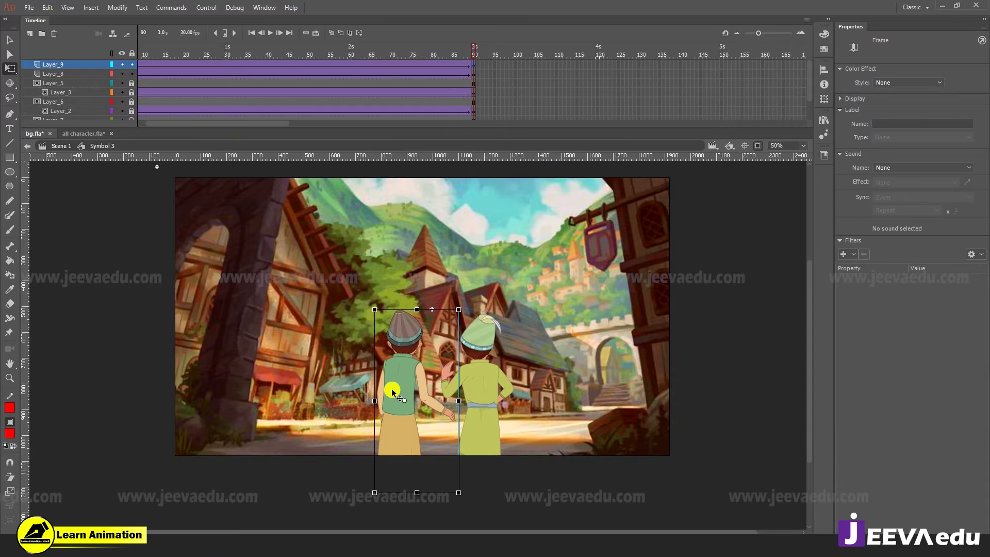
{"action": "key", "text": "Left"}
{"action": "key", "text": "Left"}
{"action": "key", "text": "Left"}
{"action": "key", "text": "Left"}
{"action": "key", "text": "Left"}
{"action": "key", "text": "Left"}
{"action": "key", "text": "Left"}
{"action": "key", "text": "Left"}
{"action": "key", "text": "Left"}
{"action": "key", "text": "Left"}
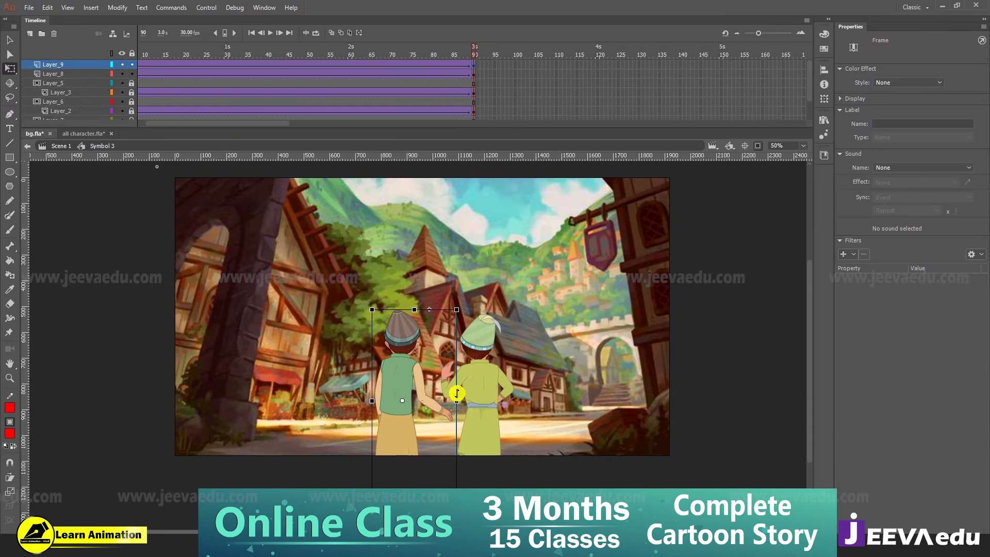
{"action": "left_click", "coordinate": [480, 397]}
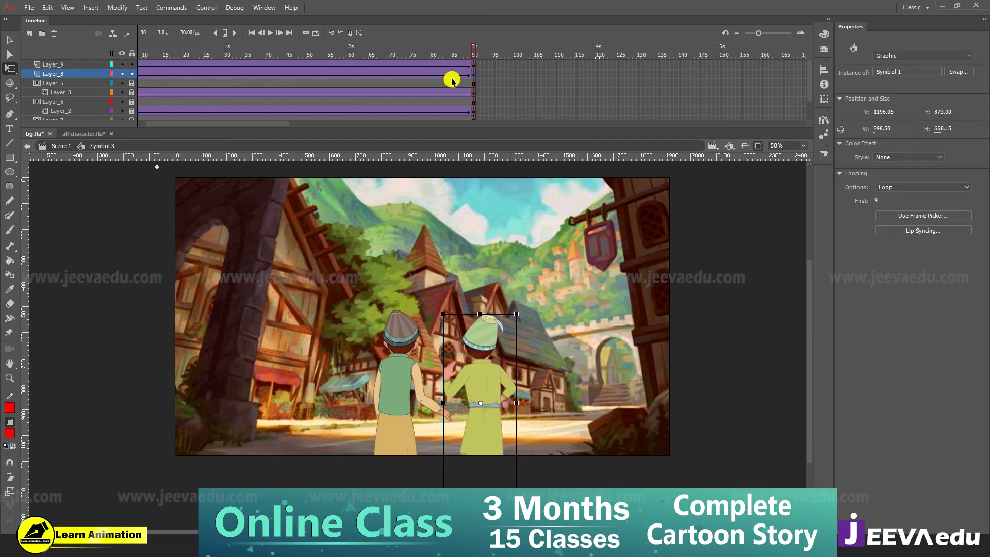
Scrub the village symbol's animation to check the men's drift, and return to Scene 1 to scrub through frame 90
{"action": "left_click_drag", "start_coordinate": [463, 52], "coordinate": [433, 52]}
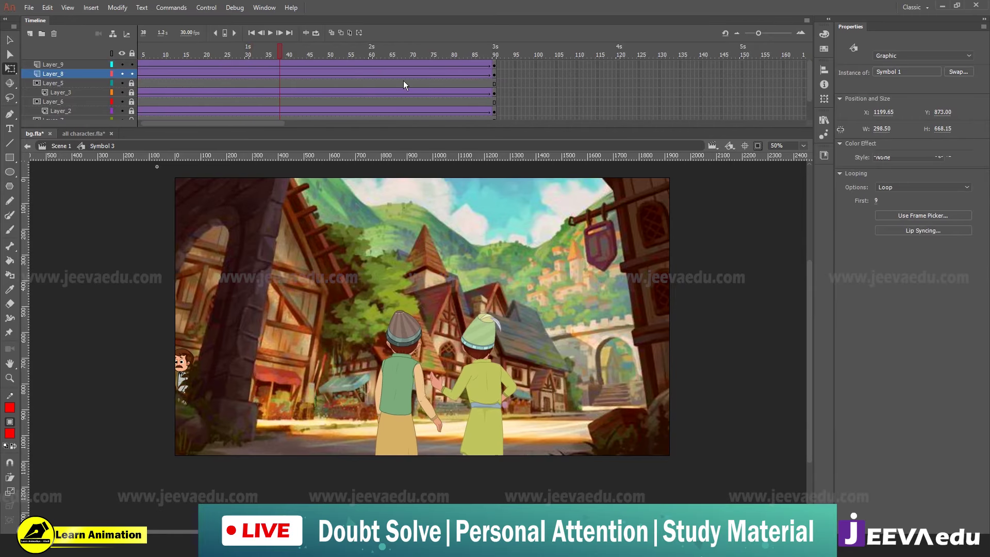
{"action": "left_click", "coordinate": [491, 78]}
{"action": "left_click", "coordinate": [55, 147]}
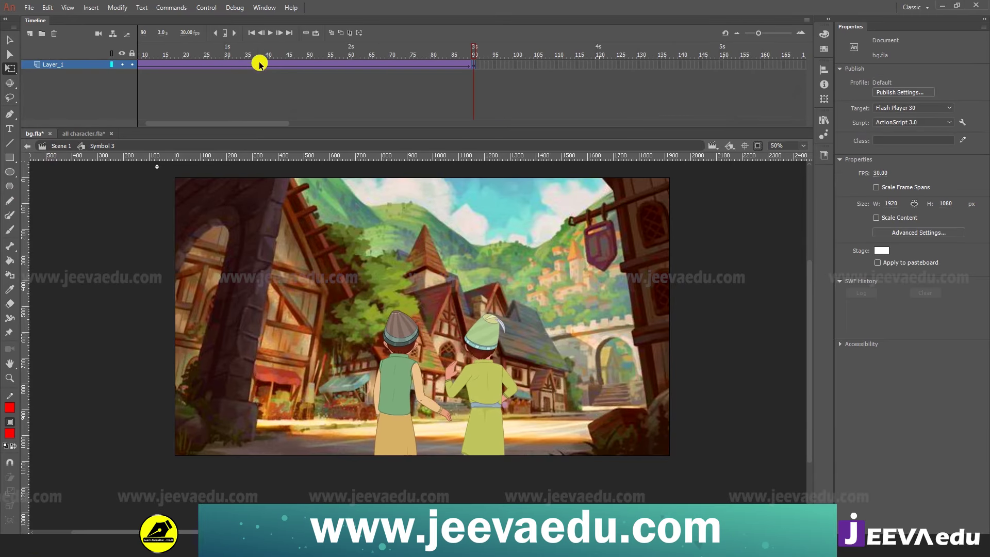
{"action": "mouse_move", "coordinate": [243, 48]}
{"action": "left_mouse_down"}
{"action": "mouse_move", "coordinate": [82, 87]}
{"action": "mouse_move", "coordinate": [533, 85]}
{"action": "left_mouse_up"}
Export Scene 1 as a QuickTime video named mask.mov to the Desktop
{"action": "left_click", "coordinate": [22, 8]}
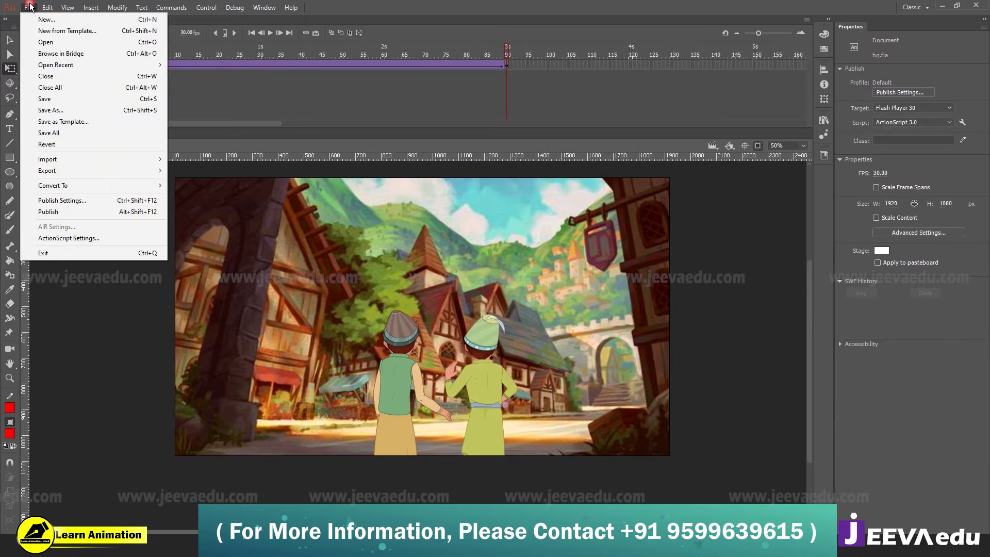
{"action": "left_click", "coordinate": [90, 170]}
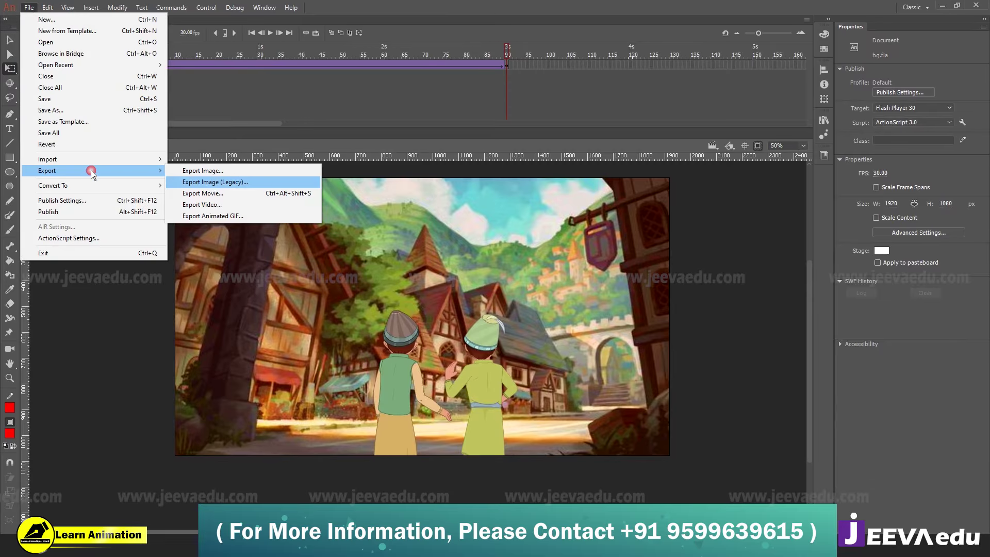
{"action": "left_click", "coordinate": [240, 206]}
{"action": "left_click", "coordinate": [379, 303]}
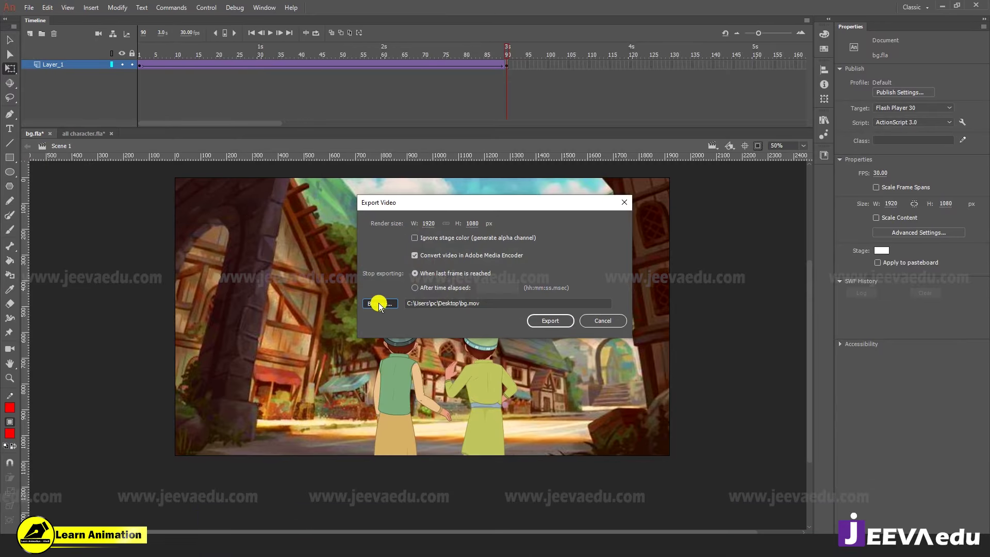
{"action": "left_click", "coordinate": [464, 437]}
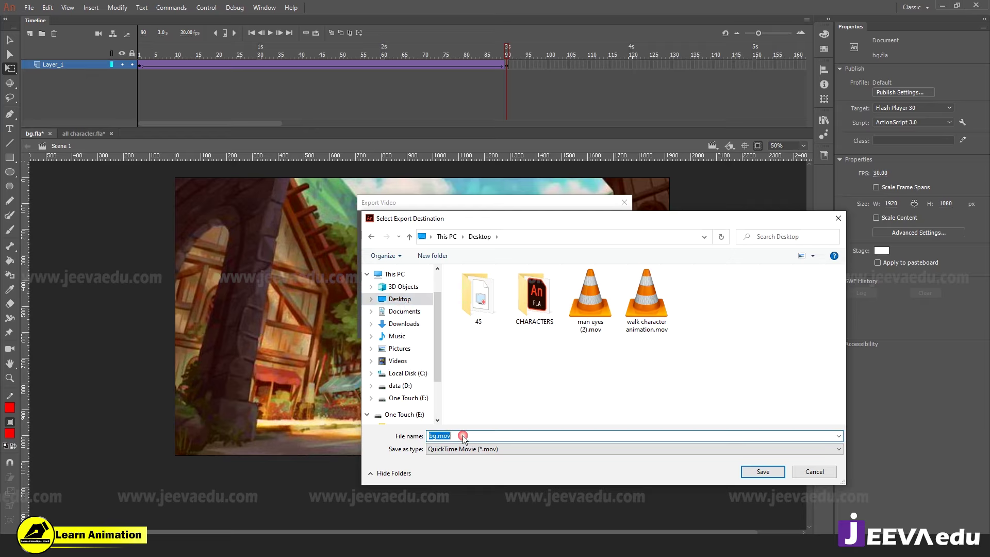
{"action": "type", "text": "ma"}
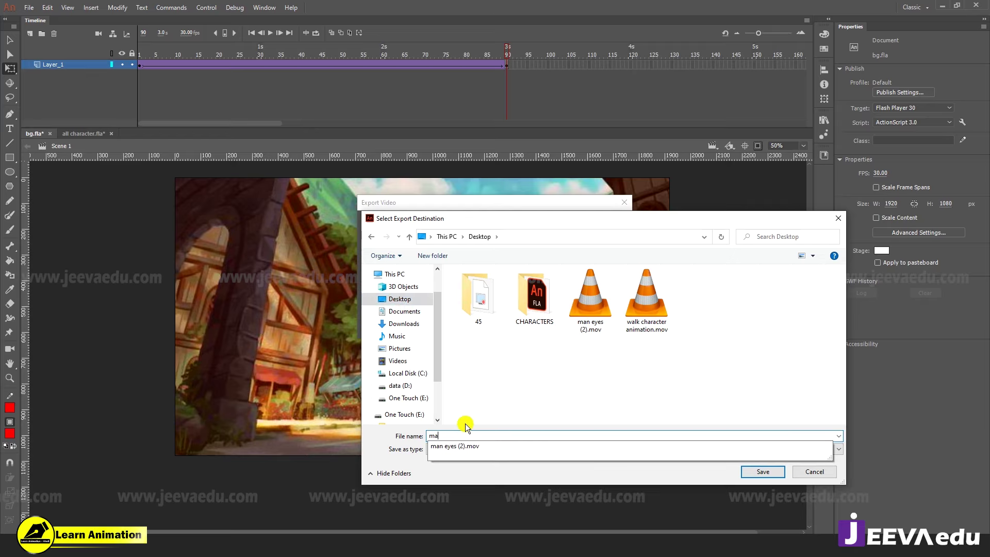
{"action": "type", "text": "sk"}
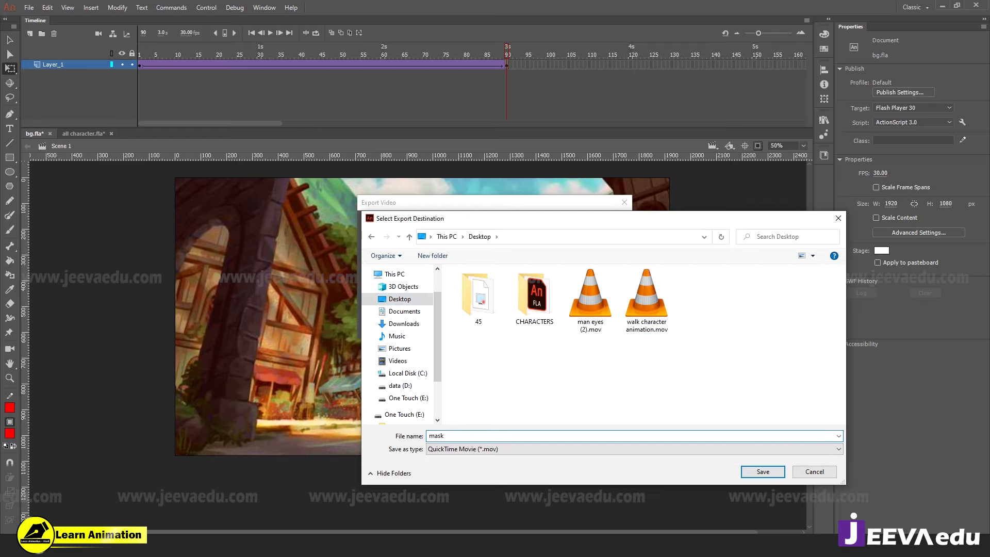
{"action": "left_click", "coordinate": [774, 474]}
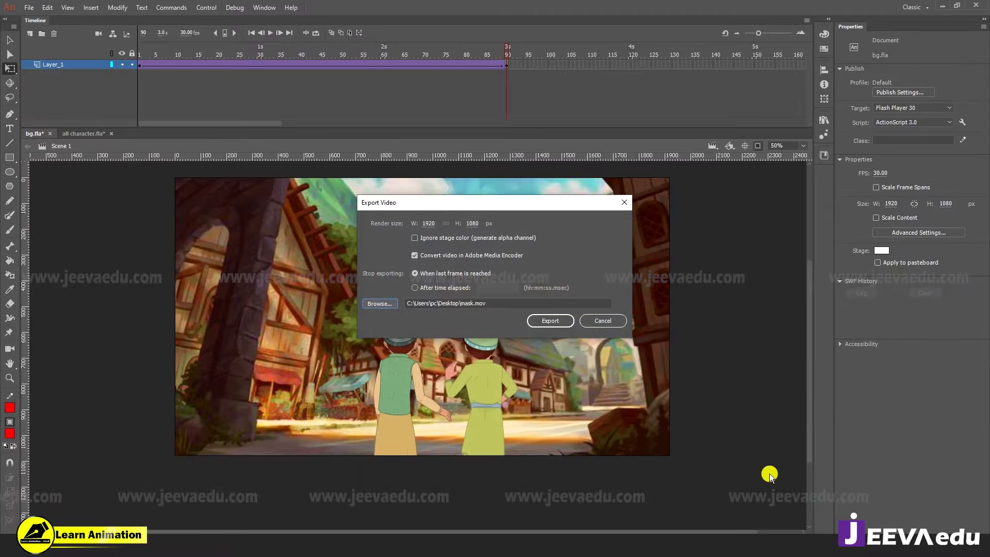
{"action": "left_click", "coordinate": [541, 322]}
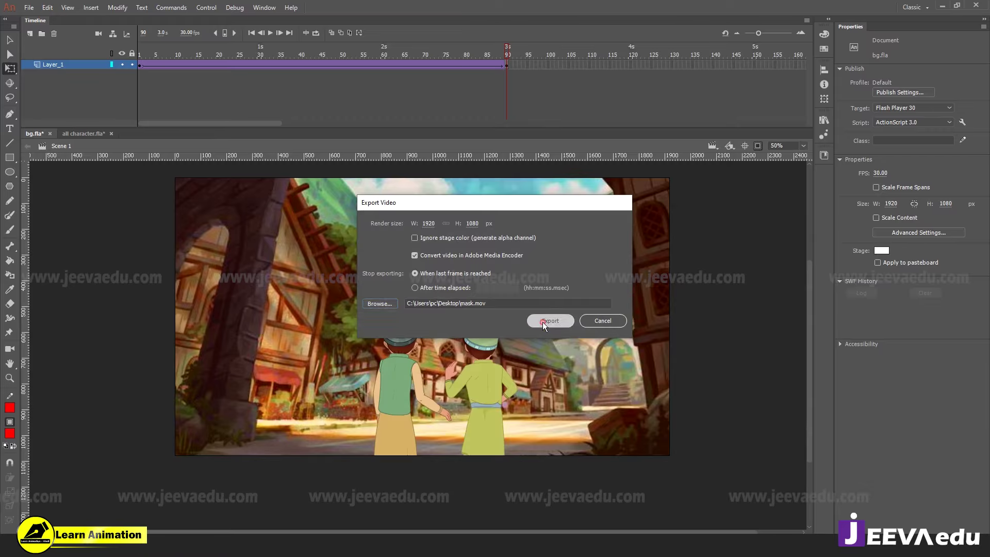